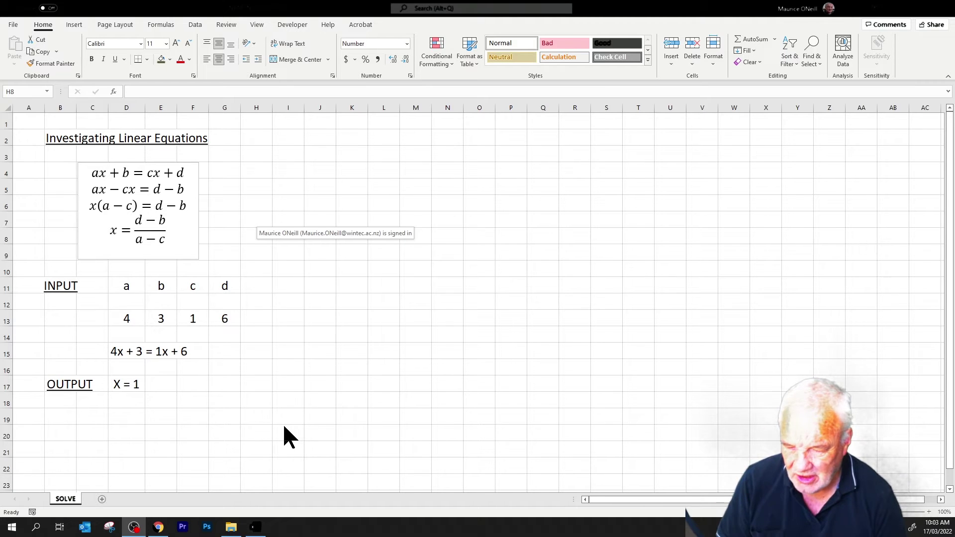
Check the X = 1 output formula, then set b to 15 and a to 56
{"action": "left_click", "coordinate": [127, 385]}
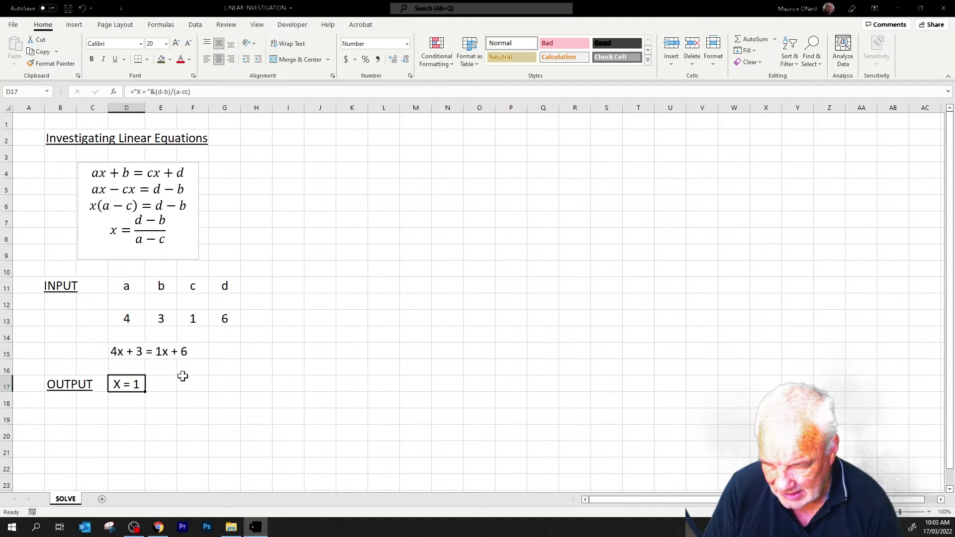
{"action": "left_click", "coordinate": [165, 324]}
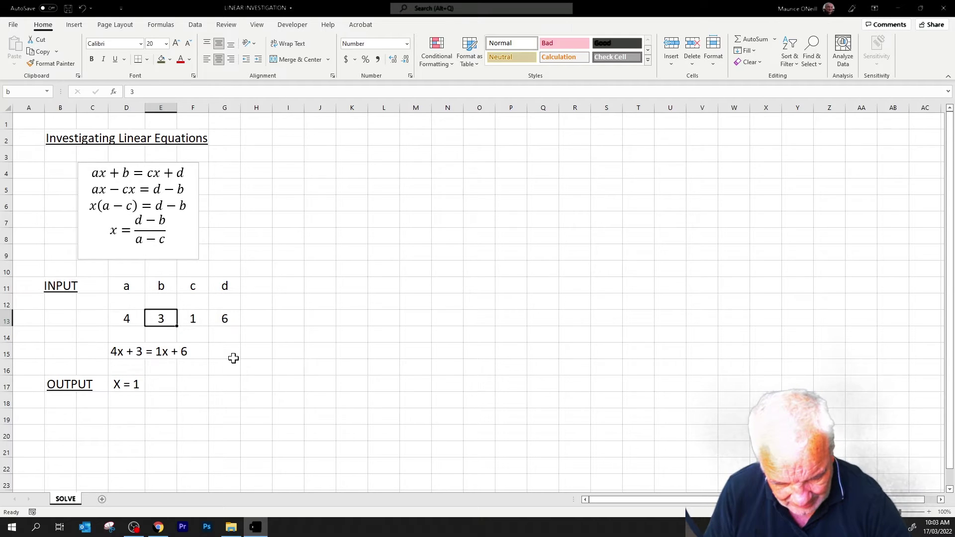
{"action": "type", "text": "15"}
{"action": "key", "text": "Return"}
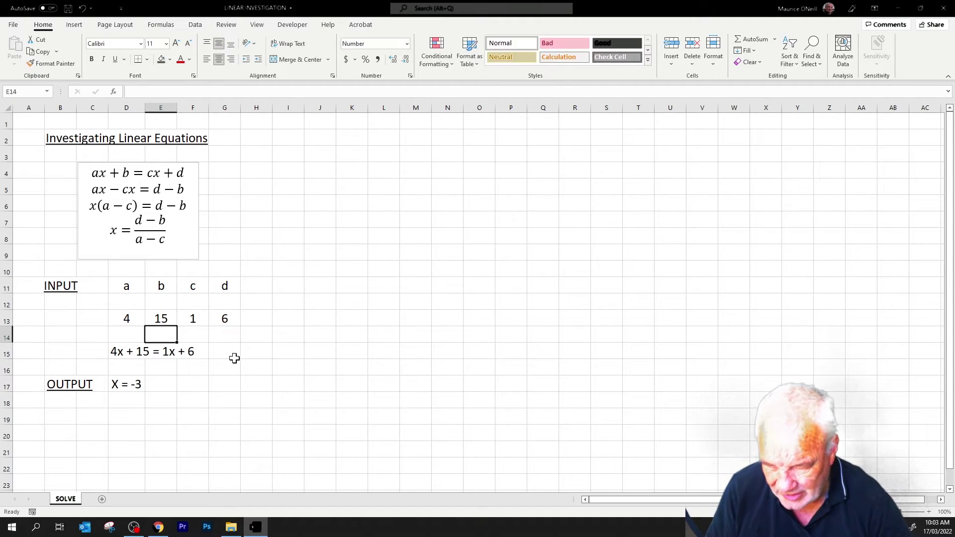
{"action": "left_click", "coordinate": [224, 320]}
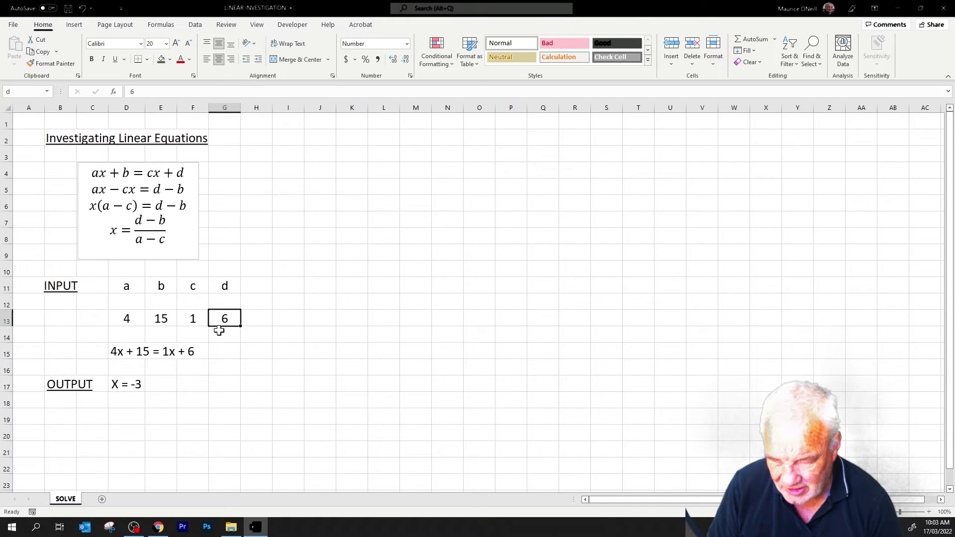
{"action": "left_click", "coordinate": [124, 323]}
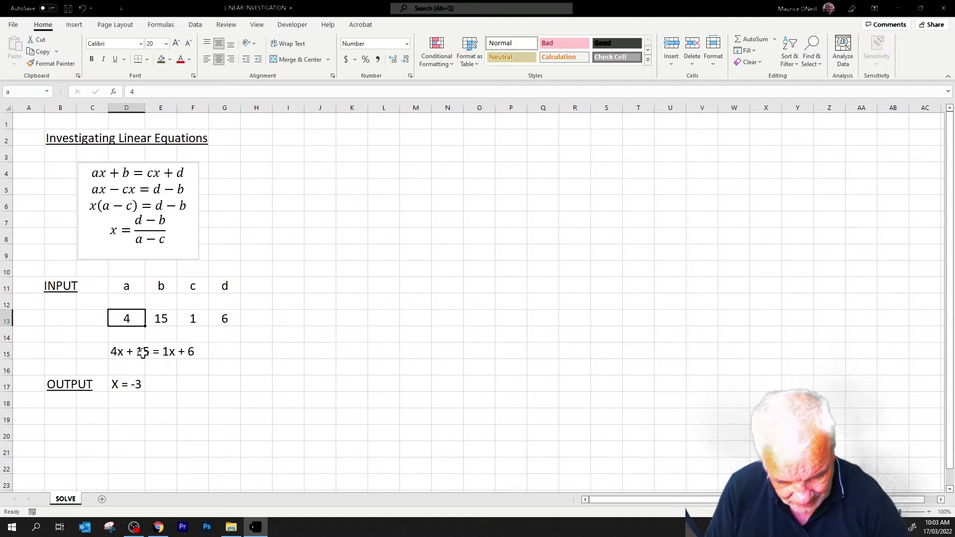
{"action": "key", "text": "F2"}
{"action": "key", "text": "BackSpace"}
{"action": "type", "text": "56"}
{"action": "key", "text": "Return"}
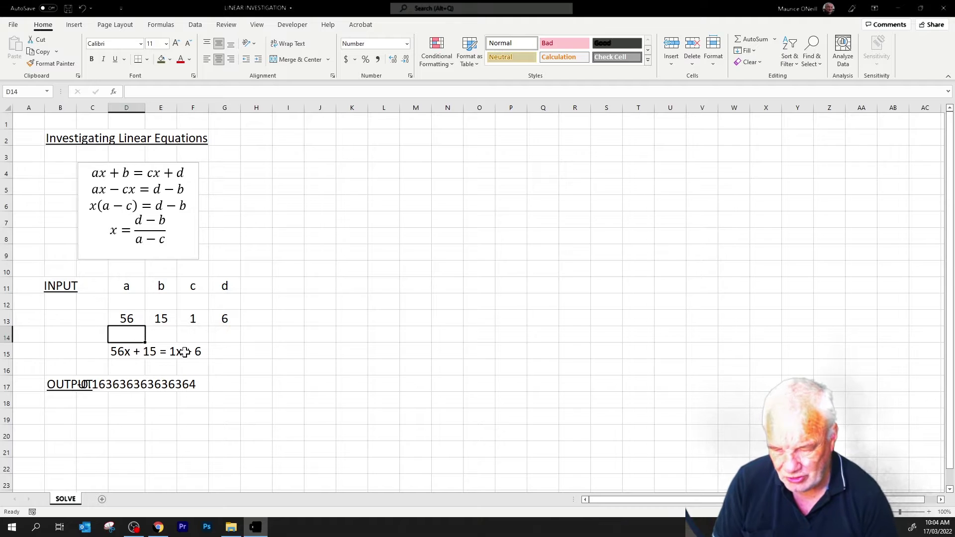
Set b to 2, a to 0 and c to 0, then check the divide-by-zero output
{"action": "left_click", "coordinate": [161, 319]}
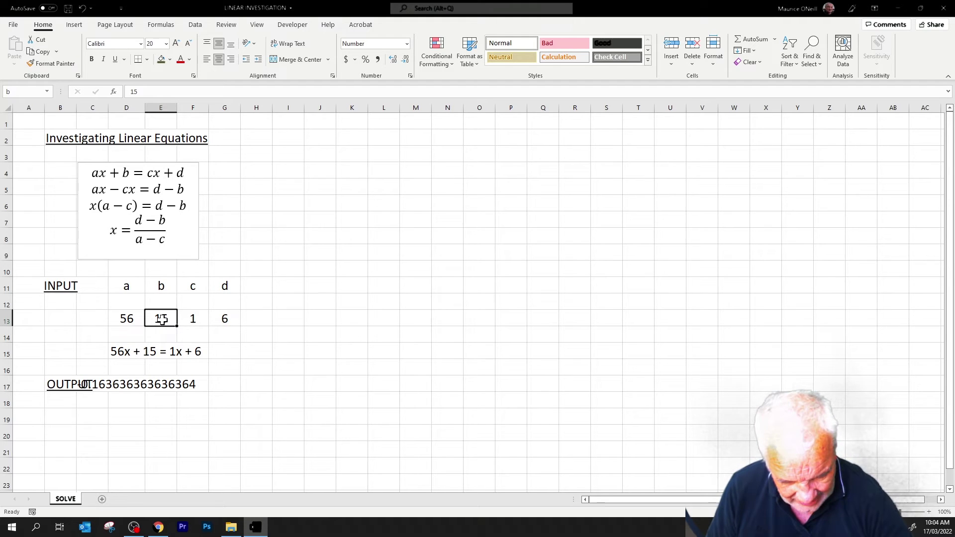
{"action": "type", "text": "2"}
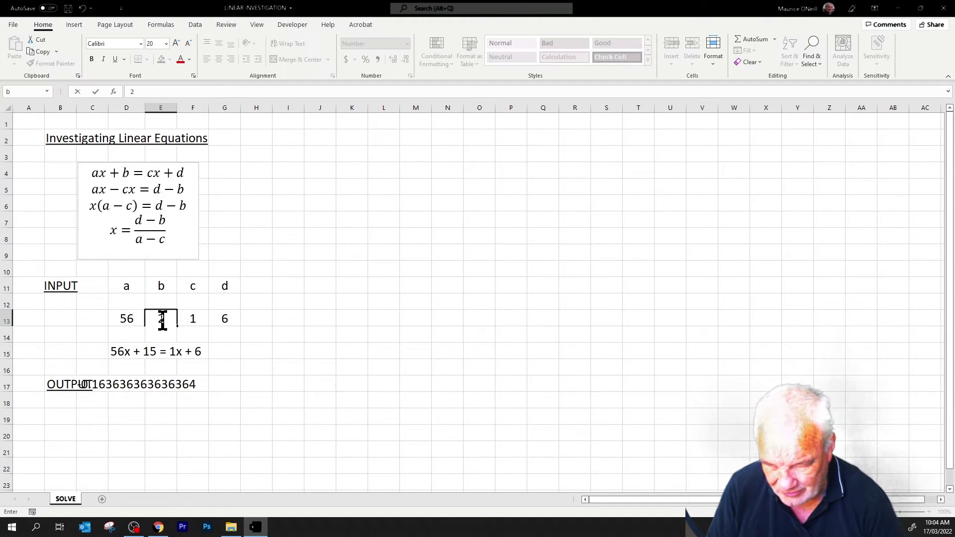
{"action": "left_click", "coordinate": [245, 341]}
{"action": "left_click", "coordinate": [160, 319]}
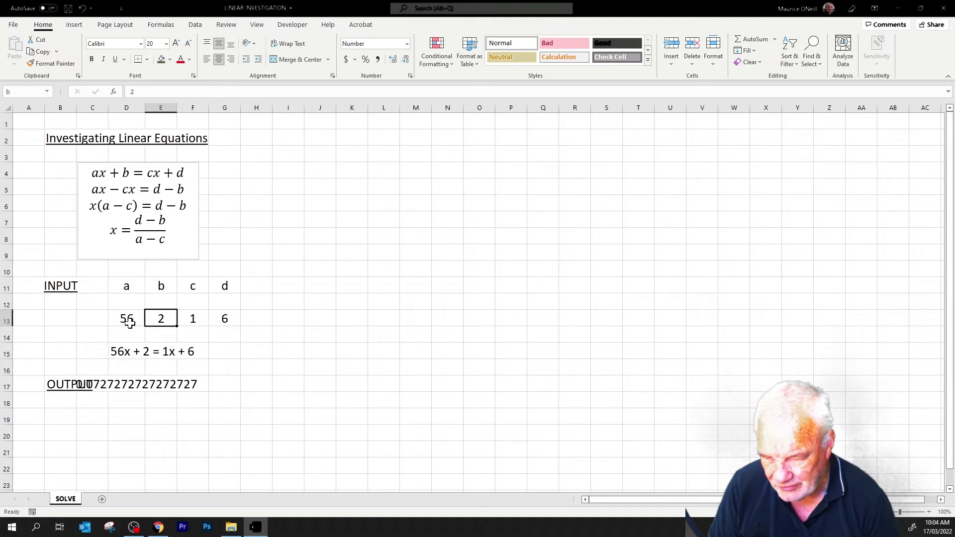
{"action": "left_click", "coordinate": [133, 318]}
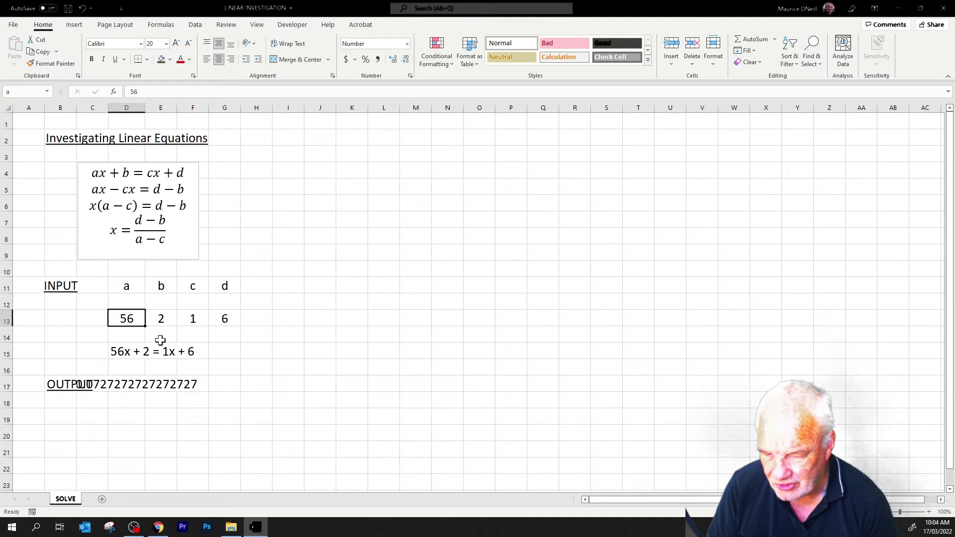
{"action": "type", "text": "0"}
{"action": "key", "text": "Return"}
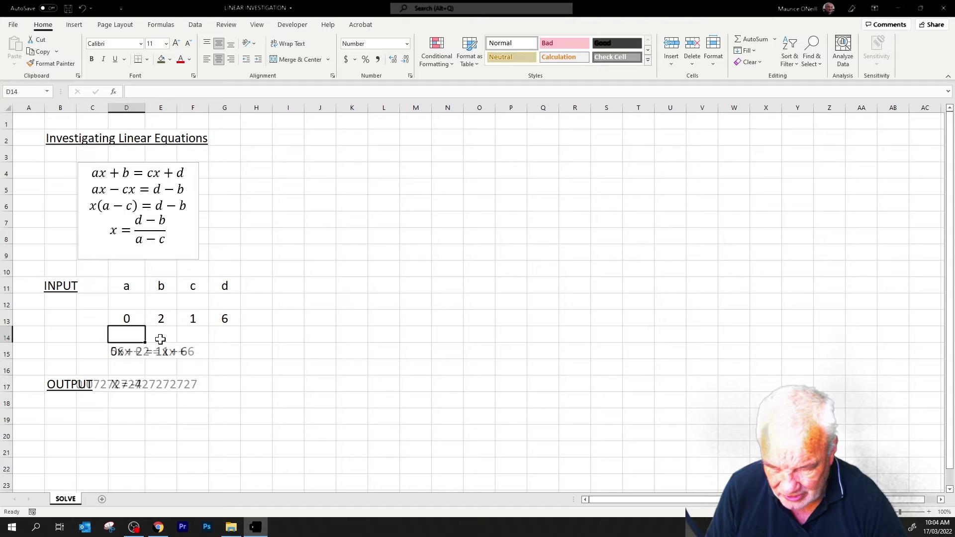
{"action": "left_click", "coordinate": [198, 320]}
{"action": "type", "text": "0"}
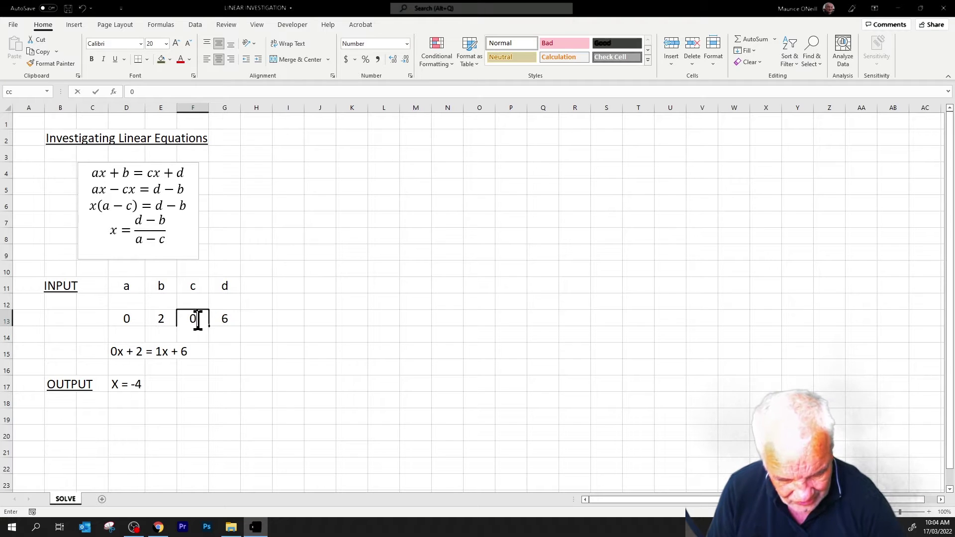
{"action": "key", "text": "Return"}
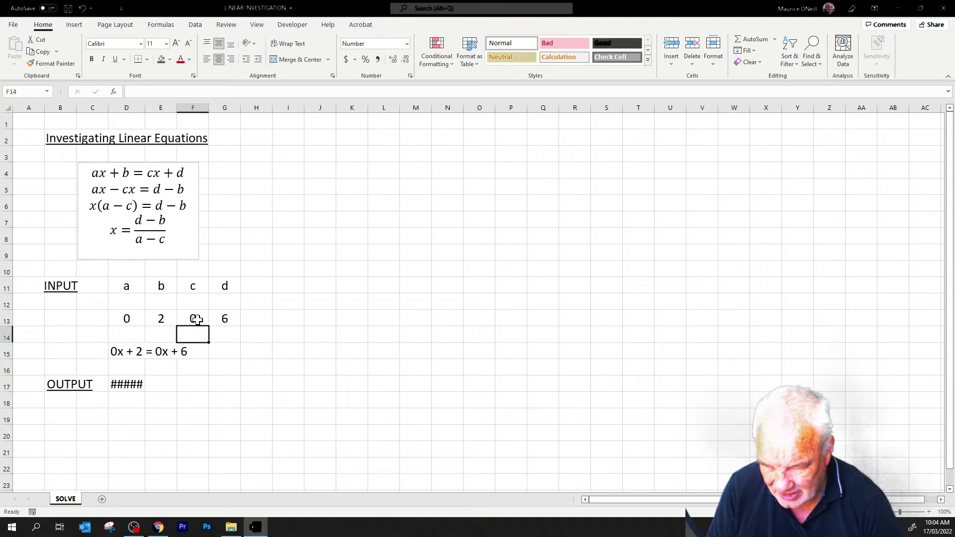
{"action": "left_click", "coordinate": [139, 385]}
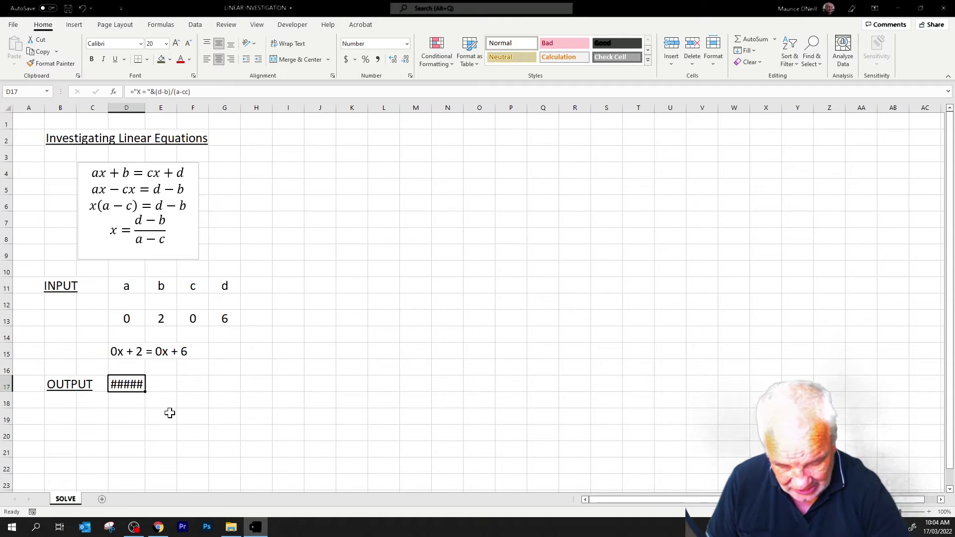
Replace the D17 output formula with a right-aligned 'x =' label
{"action": "key", "text": "Delete"}
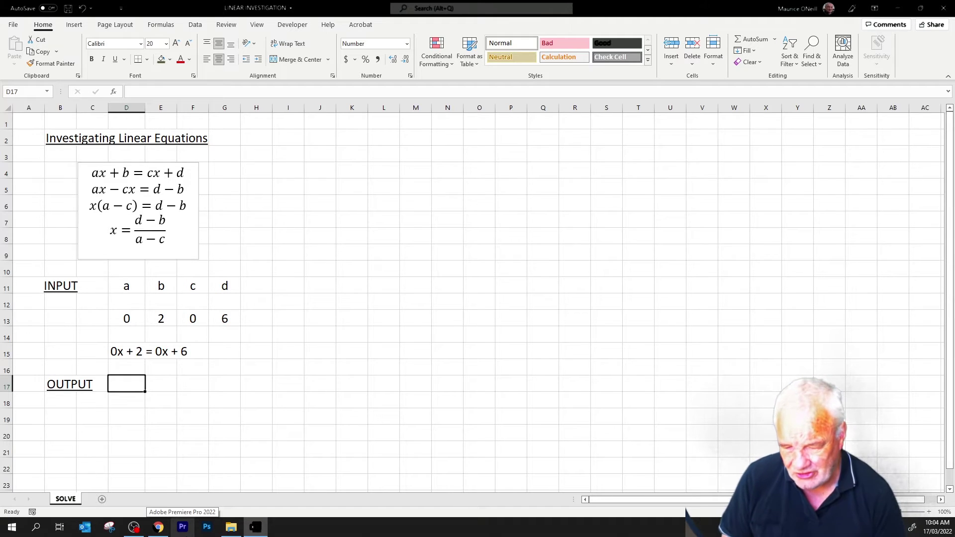
{"action": "left_click", "coordinate": [155, 385]}
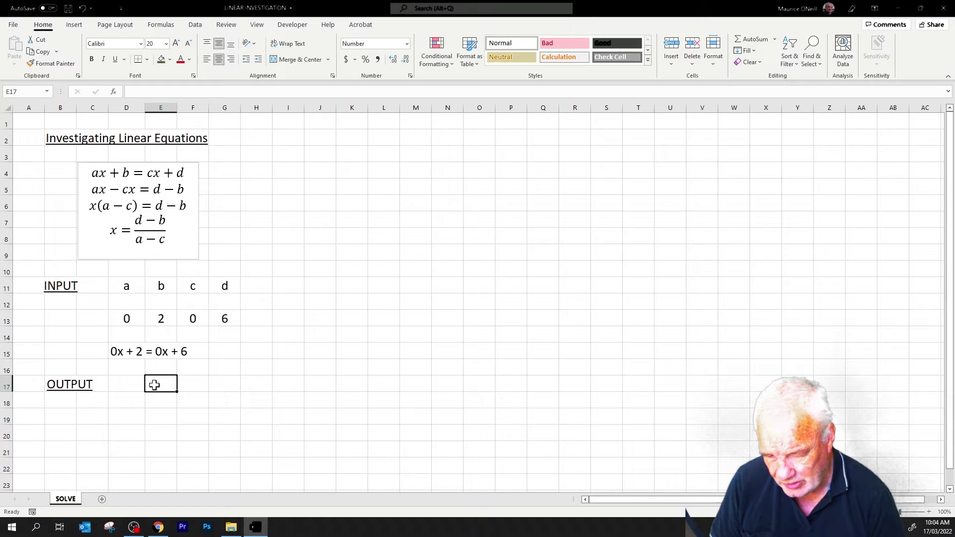
{"action": "left_click", "coordinate": [125, 382]}
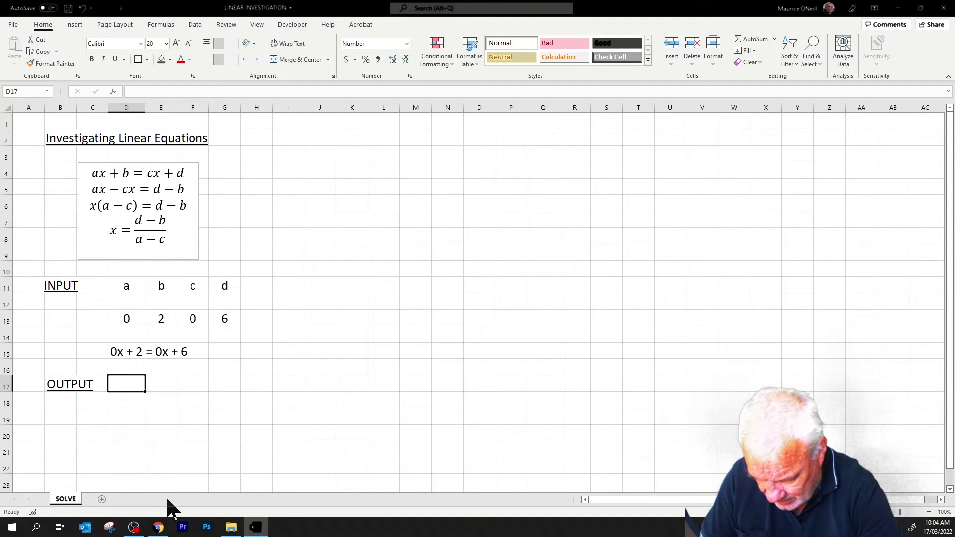
{"action": "type", "text": "x"}
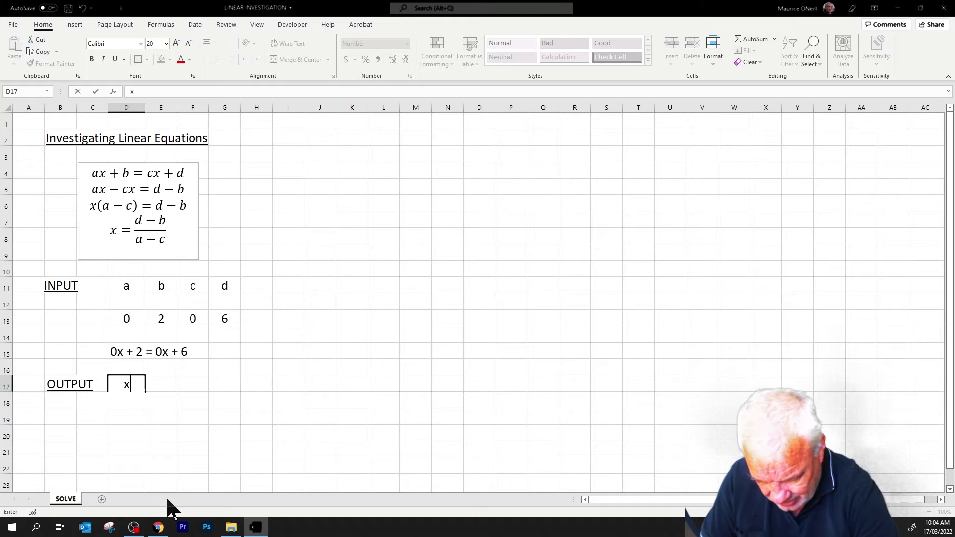
{"action": "type", "text": " ="}
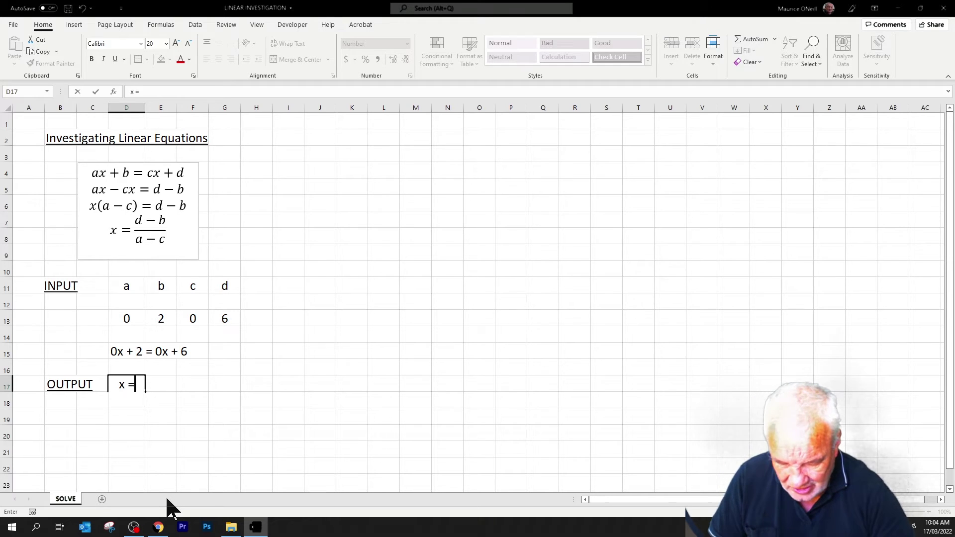
{"action": "key", "text": "Return"}
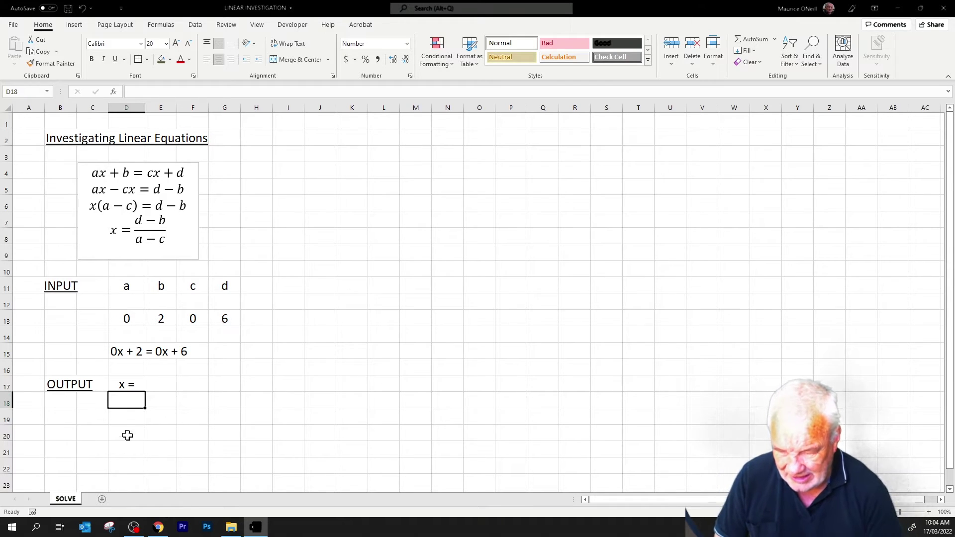
{"action": "left_click", "coordinate": [138, 380]}
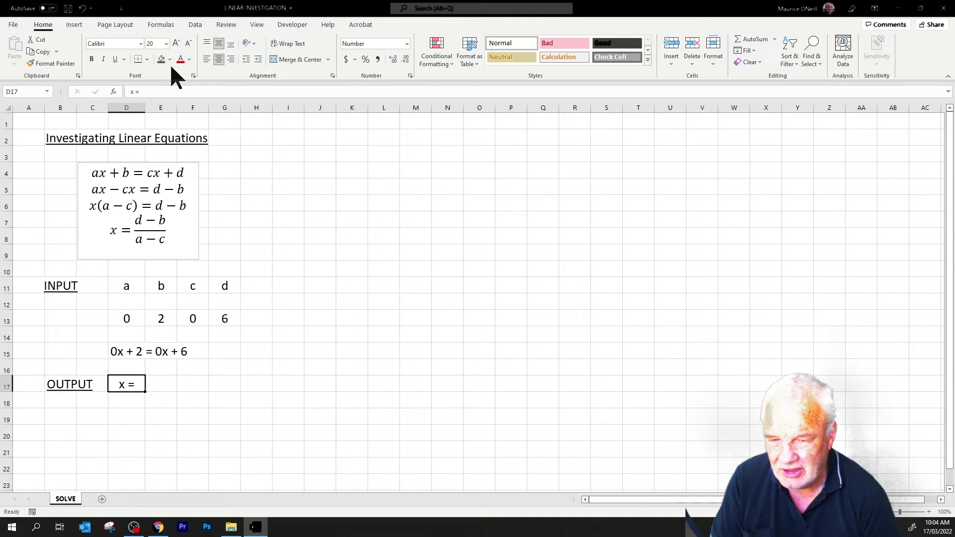
{"action": "left_click", "coordinate": [231, 59]}
{"action": "left_click", "coordinate": [167, 383]}
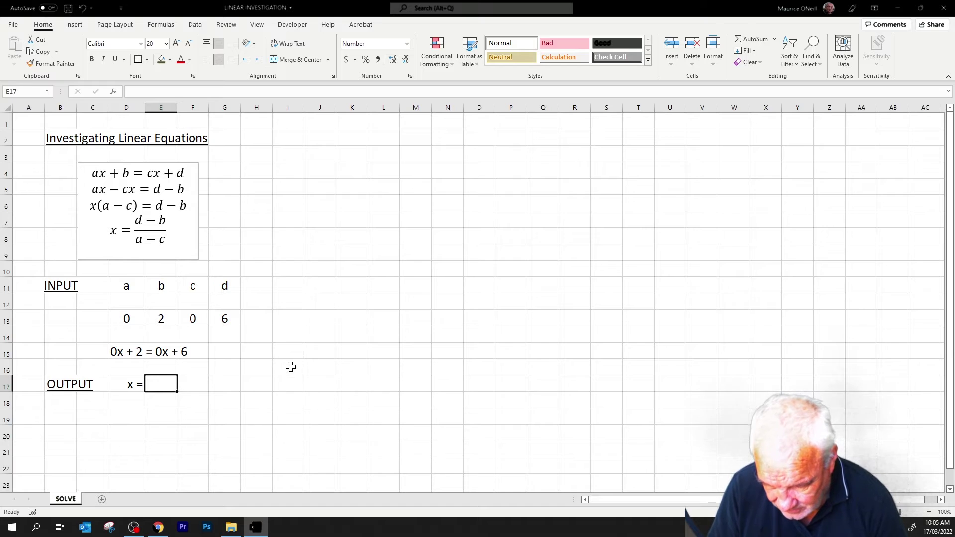
{"action": "left_click", "coordinate": [158, 530]}
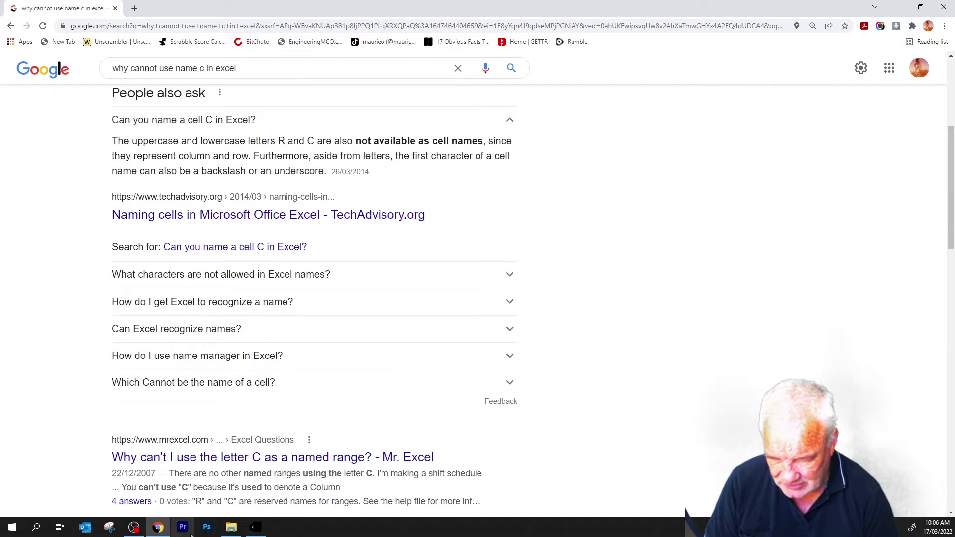
Enter =(d-b)/(a-c) in E17, fixing the flagged reference after the formula warning
{"action": "left_click", "coordinate": [258, 531]}
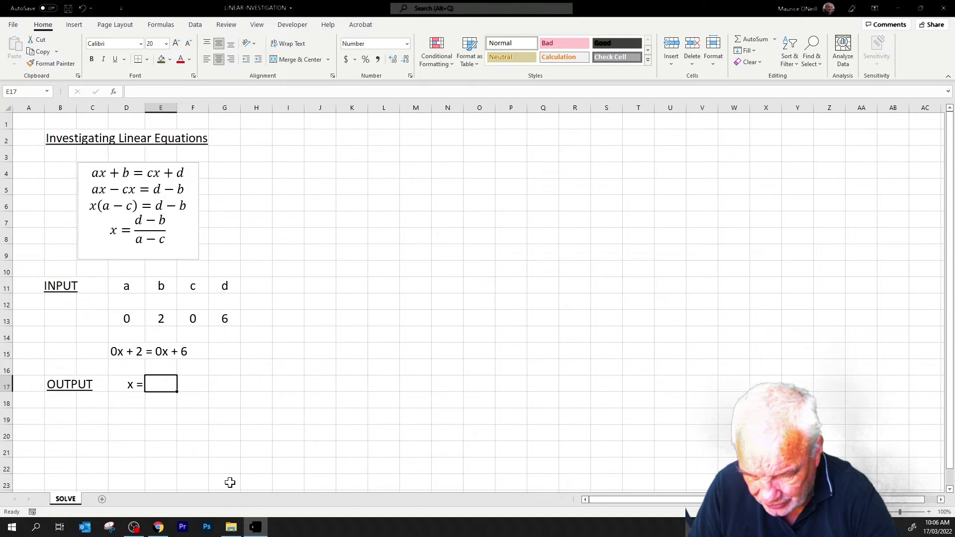
{"action": "type", "text": "="}
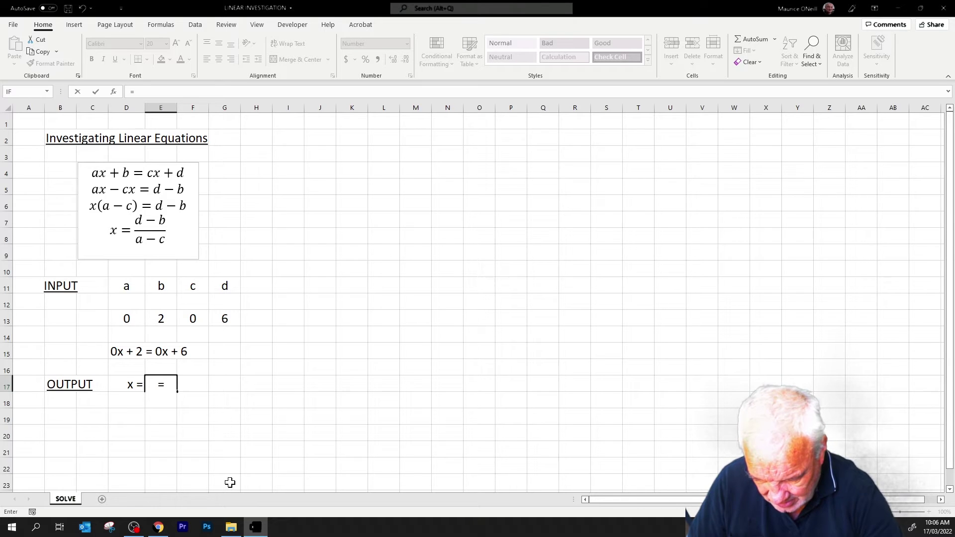
{"action": "type", "text": "(d"}
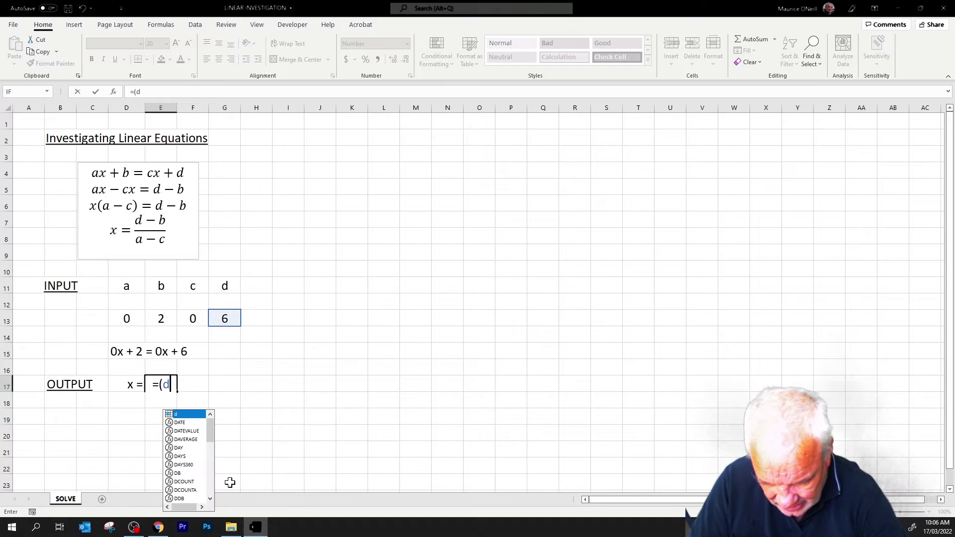
{"action": "type", "text": "-"}
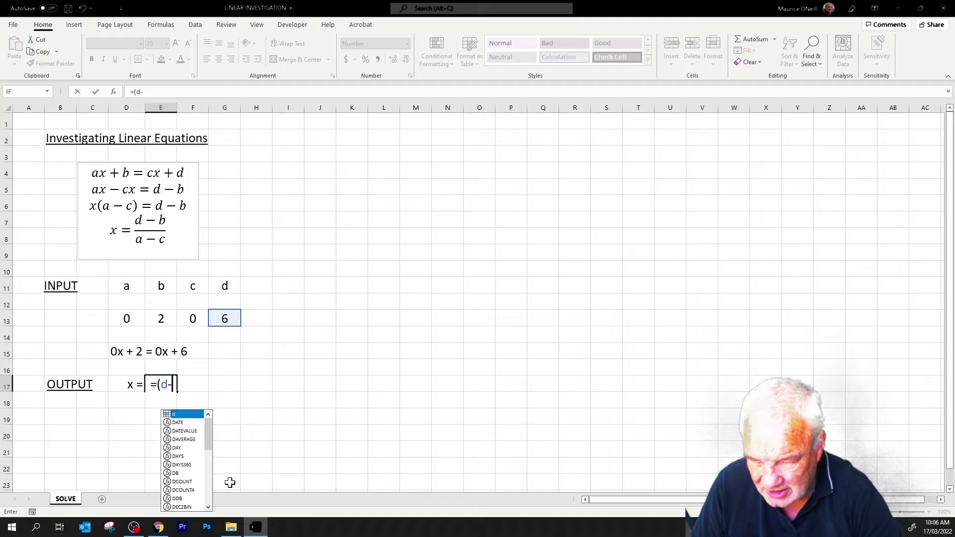
{"action": "type", "text": "b)"}
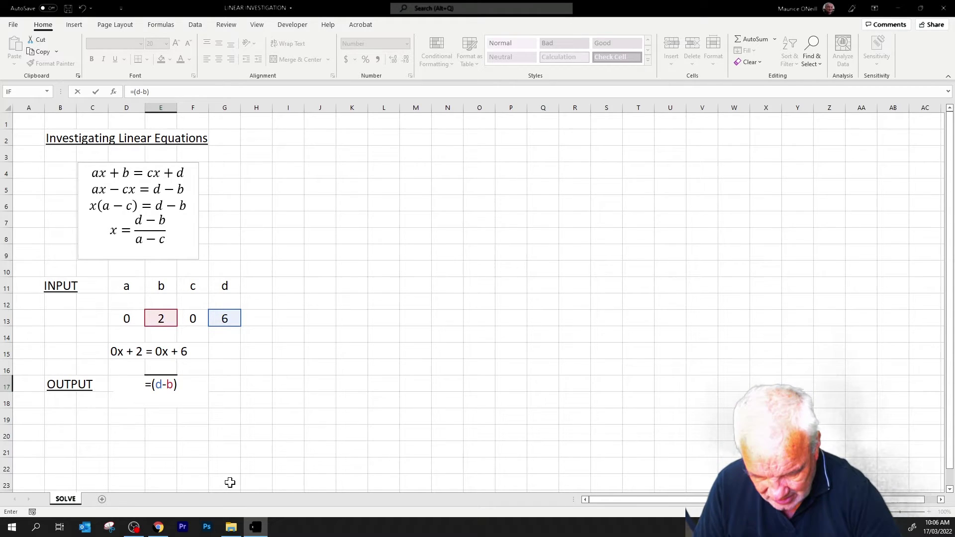
{"action": "type", "text": "/"}
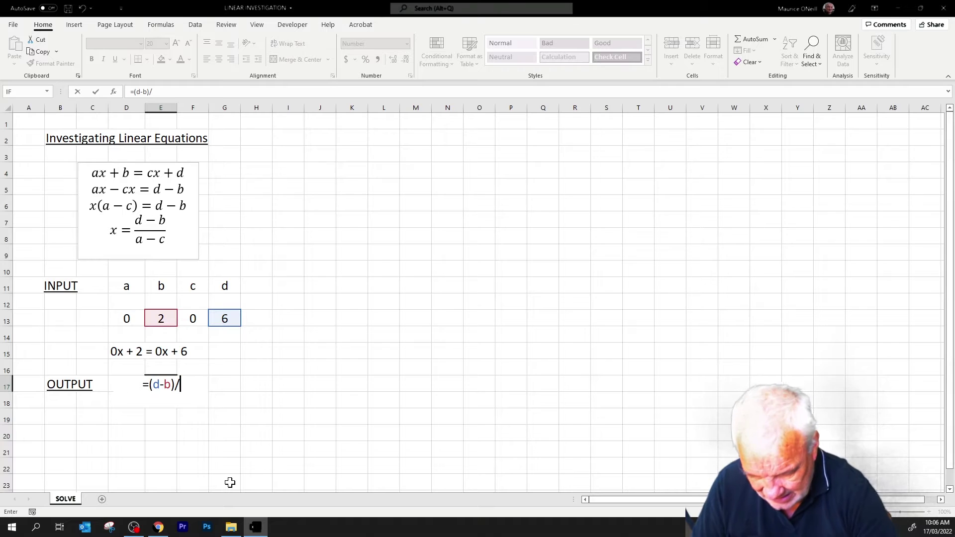
{"action": "type", "text": "(a-"}
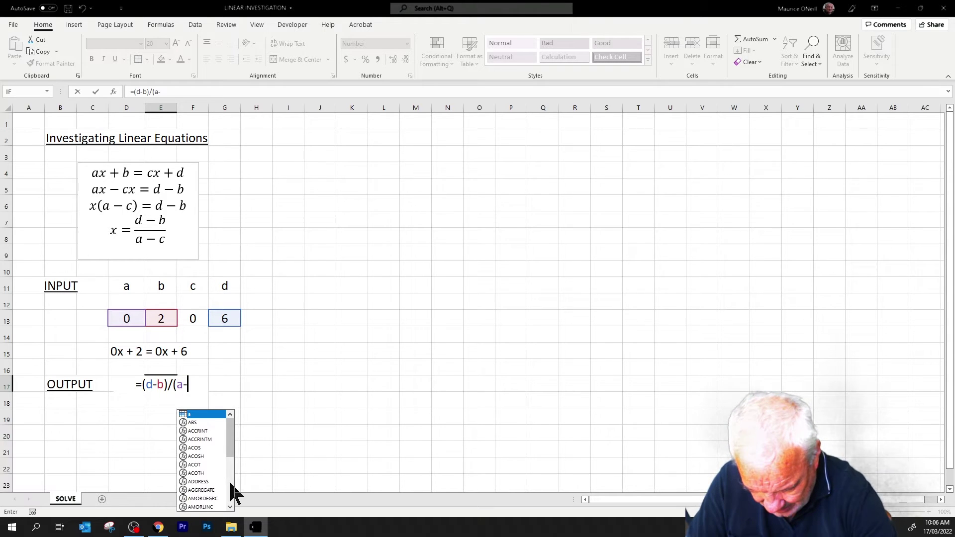
{"action": "type", "text": "c)"}
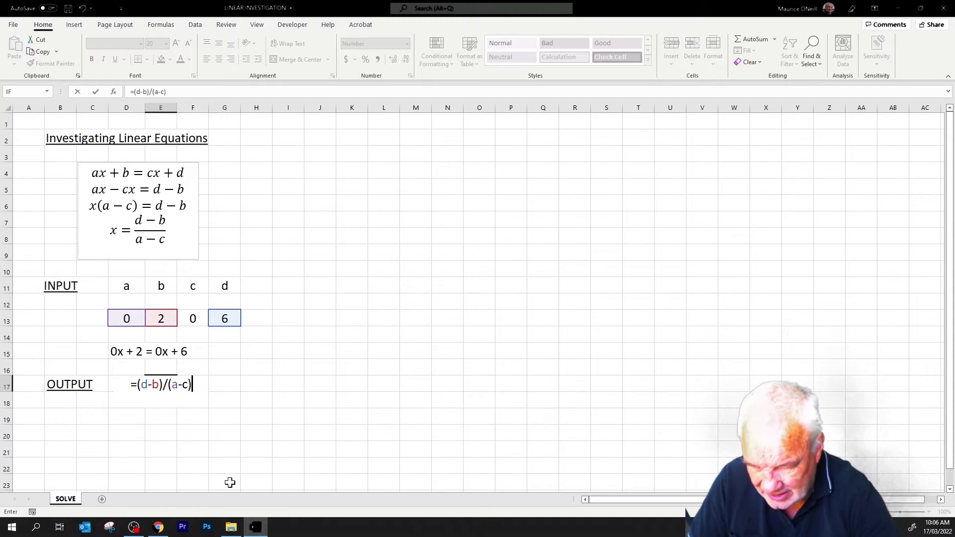
{"action": "key", "text": "Return"}
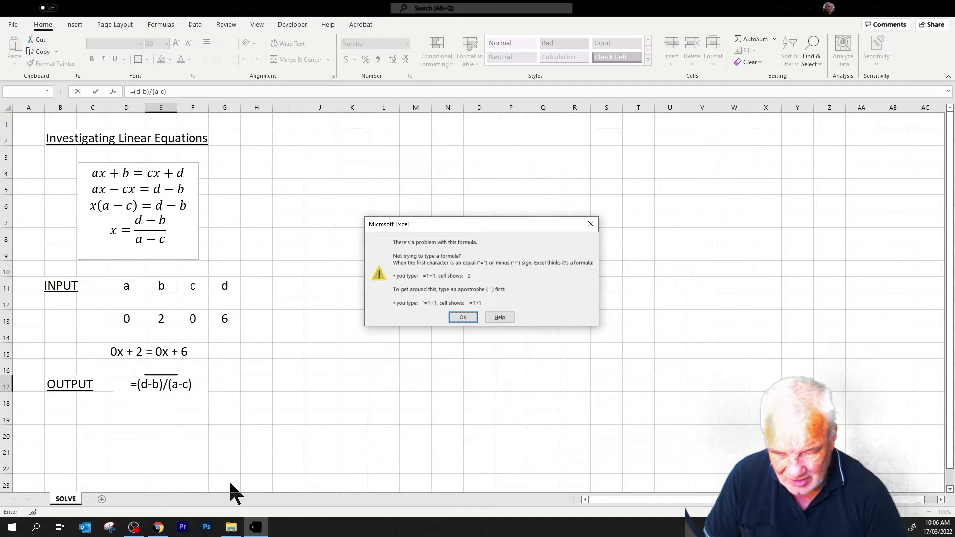
{"action": "left_click", "coordinate": [471, 320]}
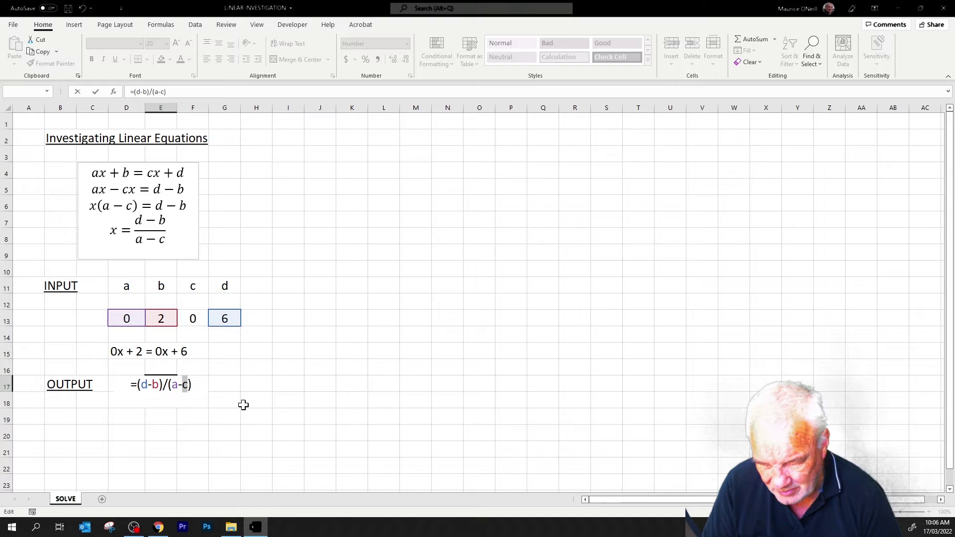
{"action": "type", "text": "cc"}
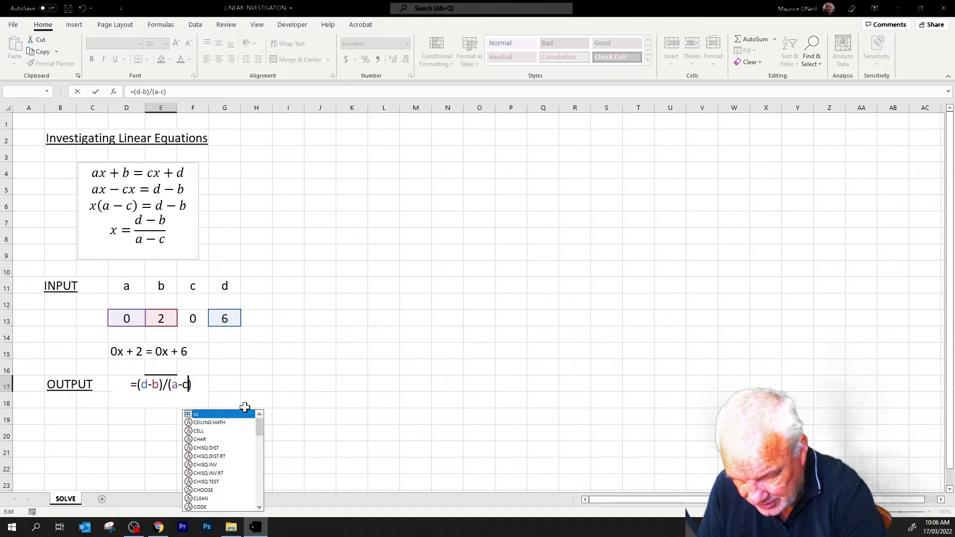
{"action": "left_click", "coordinate": [246, 399]}
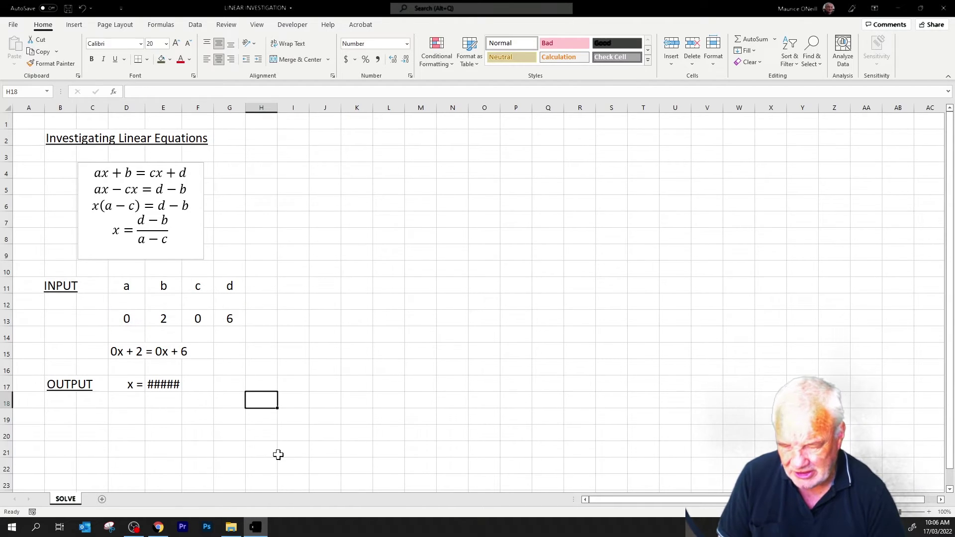
{"action": "left_click", "coordinate": [163, 384]}
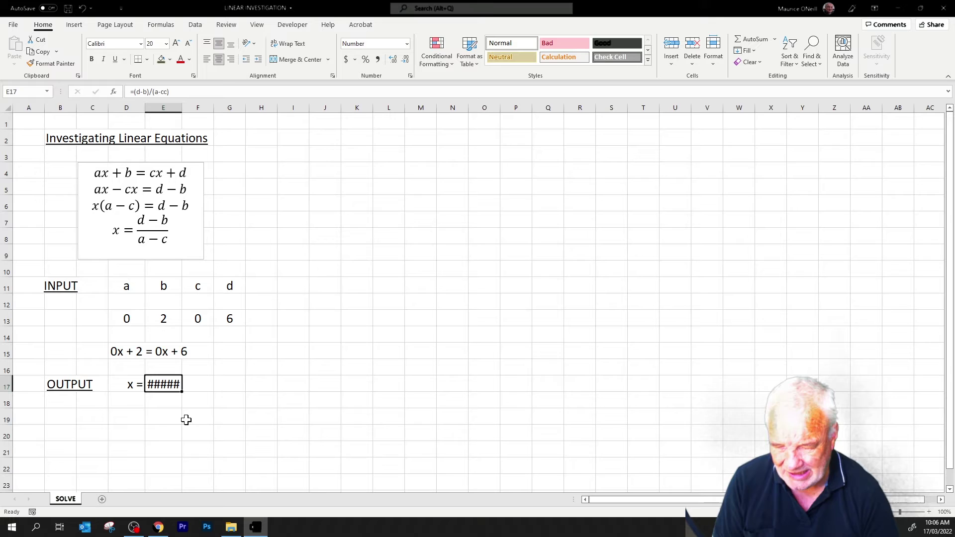
{"action": "left_click", "coordinate": [133, 320]}
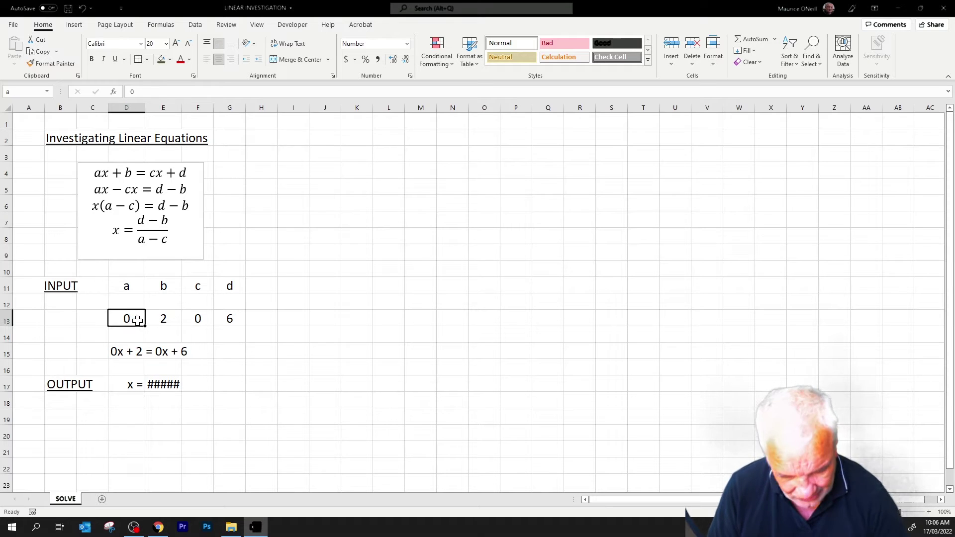
{"action": "type", "text": "d"}
{"action": "key", "text": "Return"}
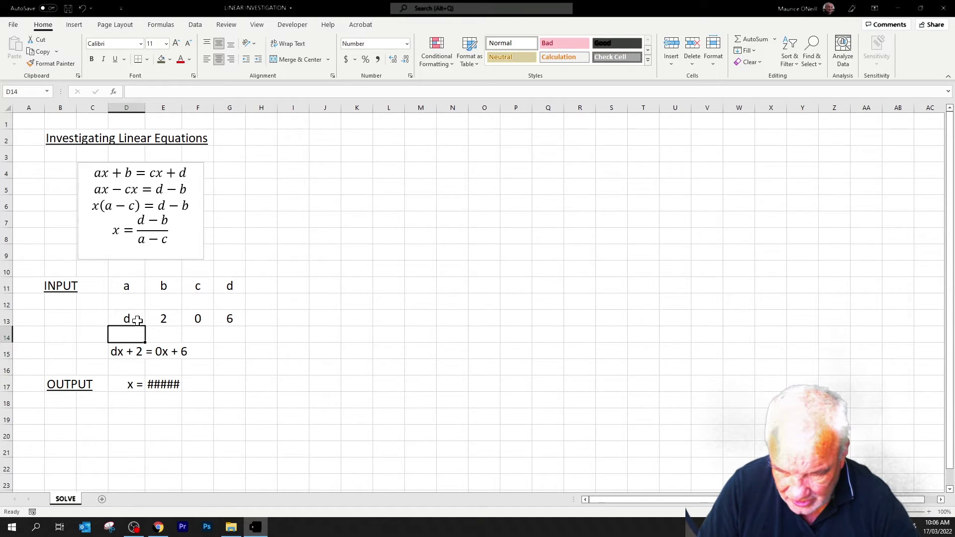
{"action": "left_click", "coordinate": [137, 318]}
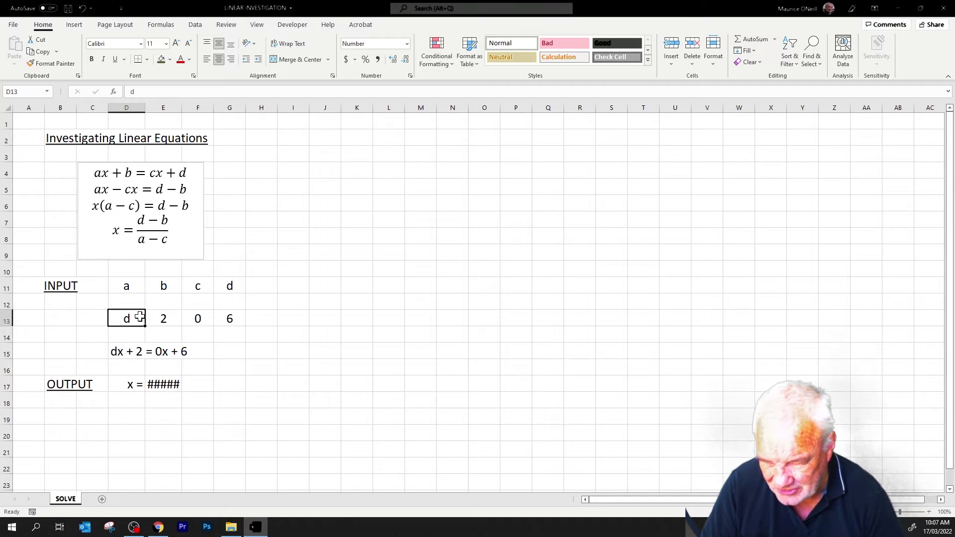
{"action": "type", "text": "5"}
{"action": "key", "text": "Return"}
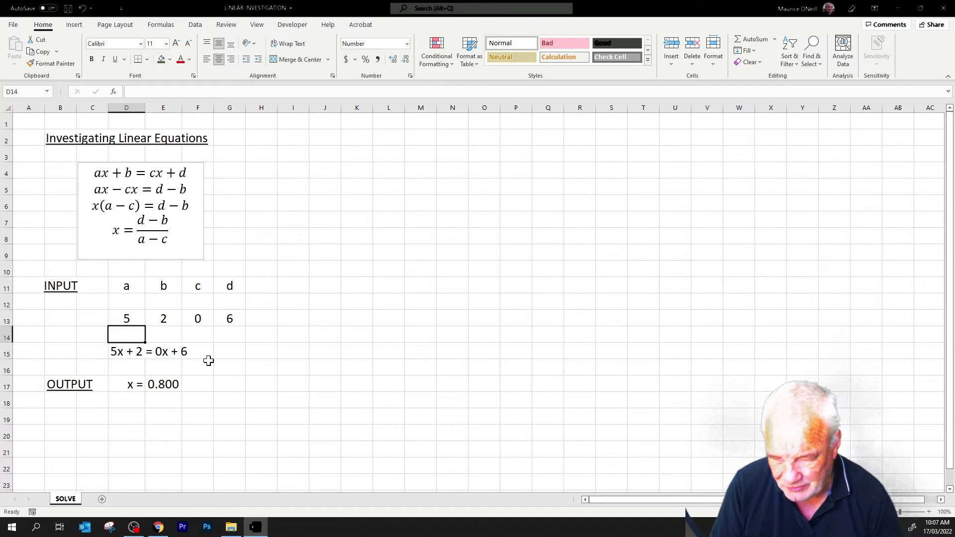
{"action": "left_click", "coordinate": [132, 320]}
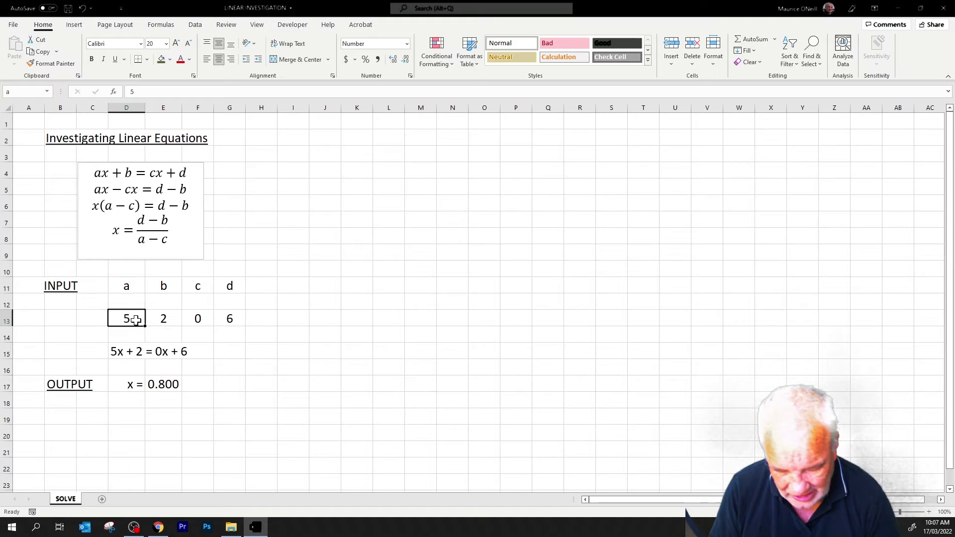
{"action": "type", "text": "0"}
{"action": "key", "text": "Return"}
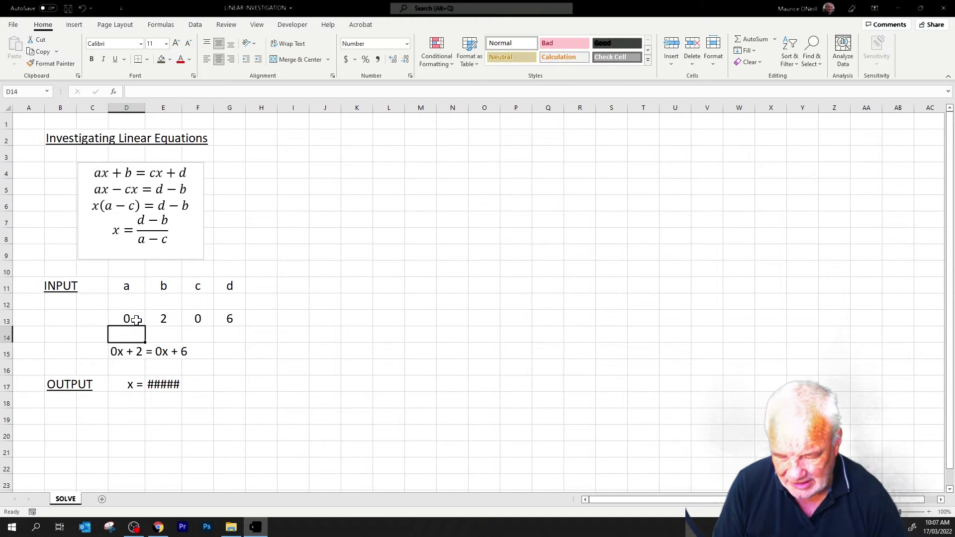
{"action": "left_click", "coordinate": [167, 384]}
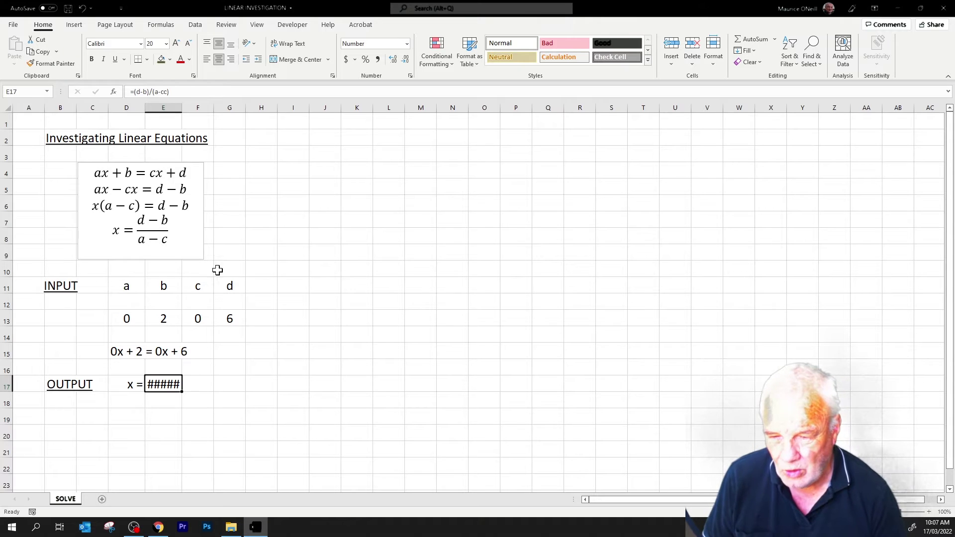
Discard E17's broken division formula and begin retyping the entry as an IFERROR
{"action": "left_click", "coordinate": [215, 96]}
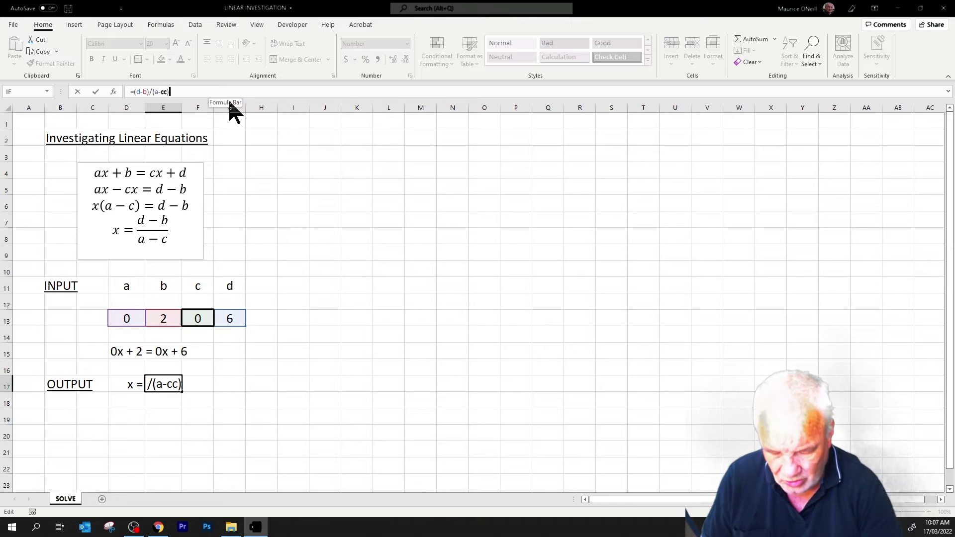
{"action": "key", "text": "BackSpace"}
{"action": "key", "text": "Escape"}
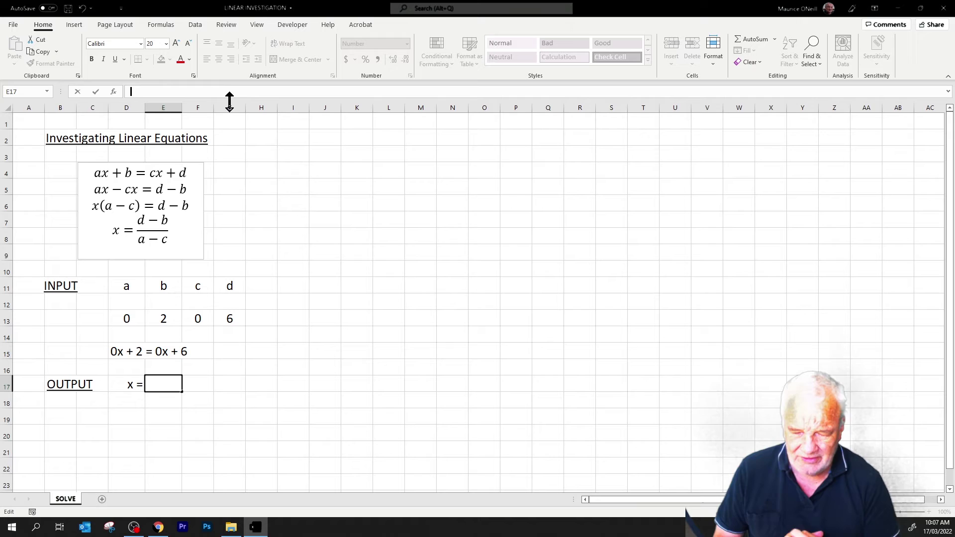
{"action": "type", "text": "if"}
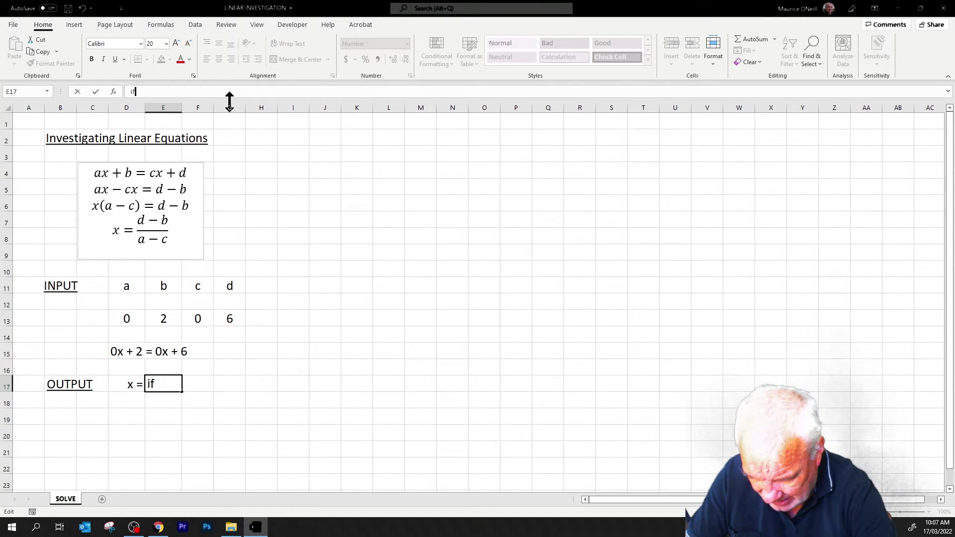
{"action": "type", "text": "err"}
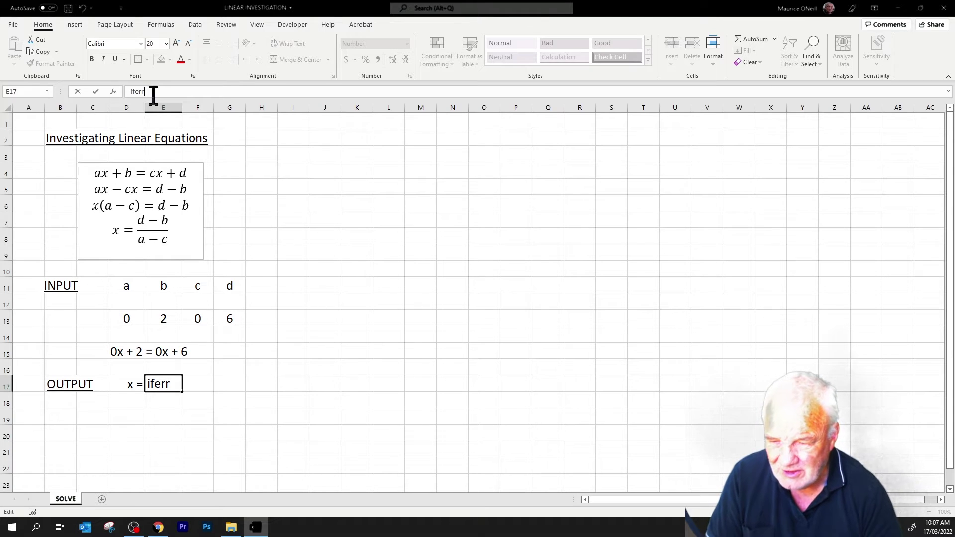
{"action": "key", "text": "BackSpace"}
{"action": "key", "text": "BackSpace"}
{"action": "key", "text": "BackSpace"}
{"action": "key", "text": "BackSpace"}
{"action": "key", "text": "BackSpace"}
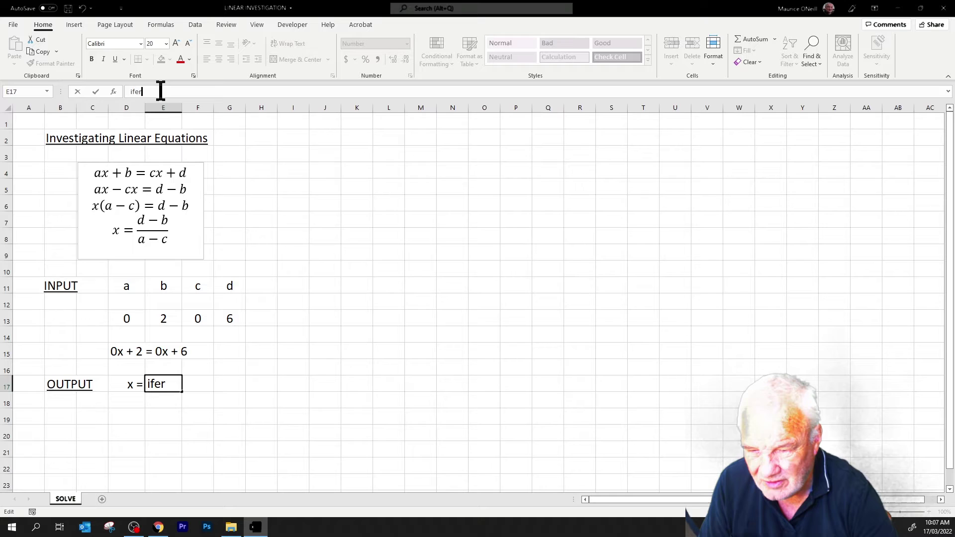
Pick IFERROR from the Insert Function list for E17
{"action": "left_click", "coordinate": [114, 91]}
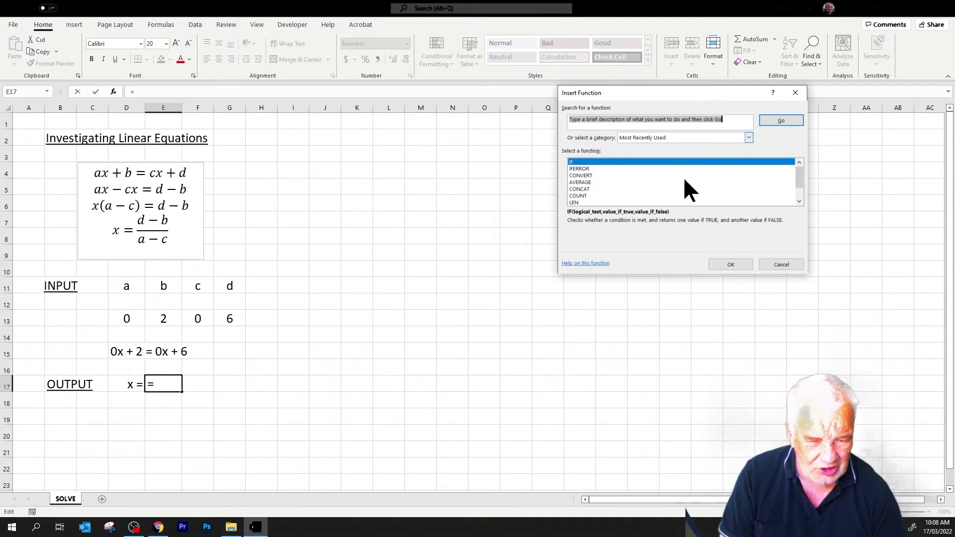
{"action": "left_click", "coordinate": [582, 169]}
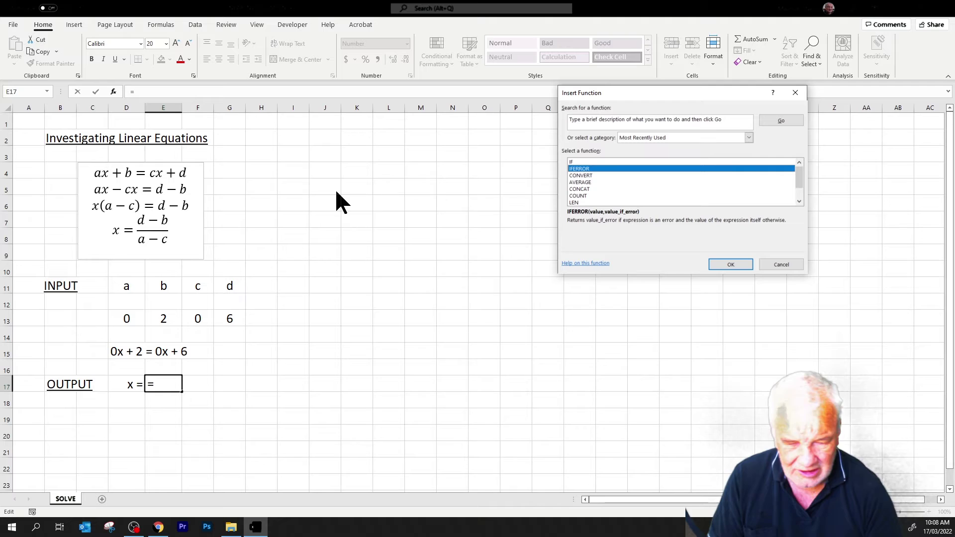
Enter (d-b)/(a-c) as the IFERROR Value argument and try to finish the formula
{"action": "left_click", "coordinate": [737, 265]}
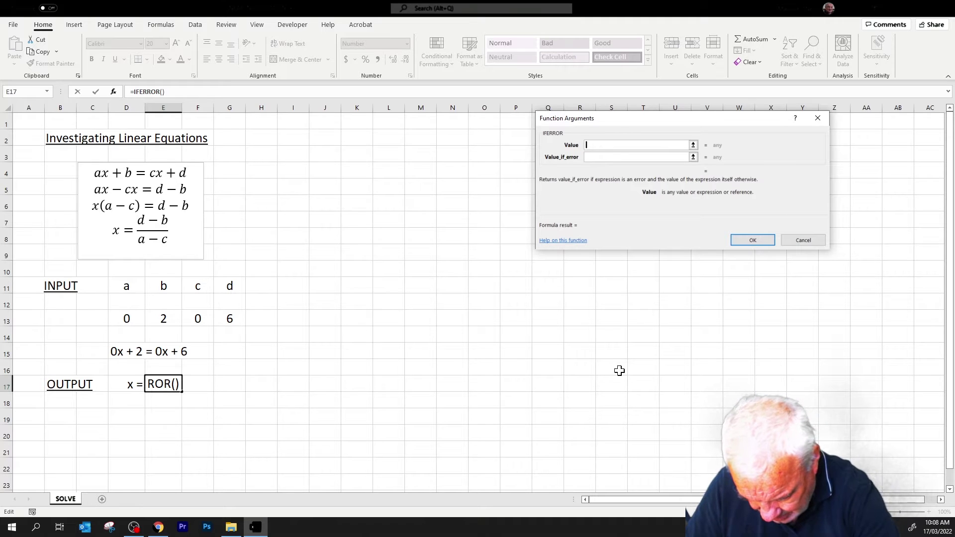
{"action": "type", "text": "(d-"}
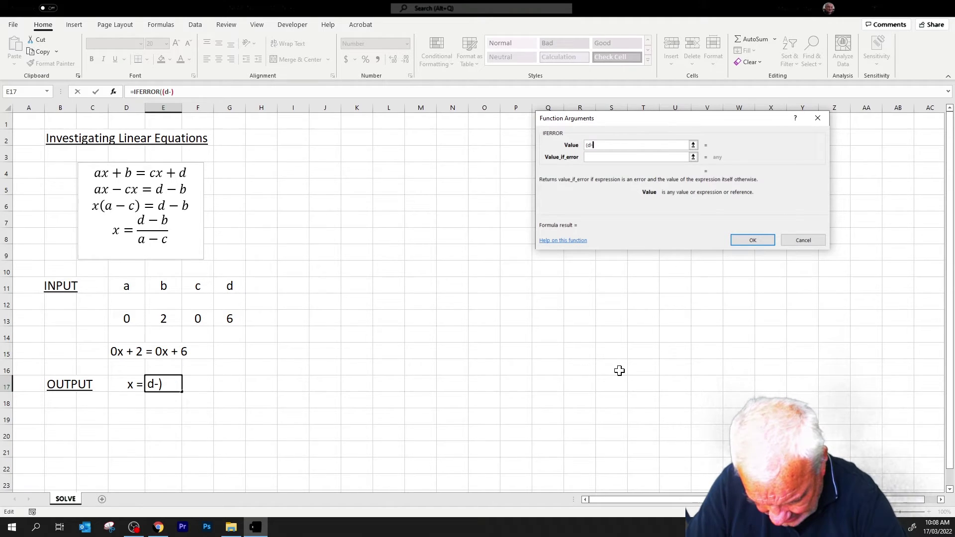
{"action": "type", "text": "b)"}
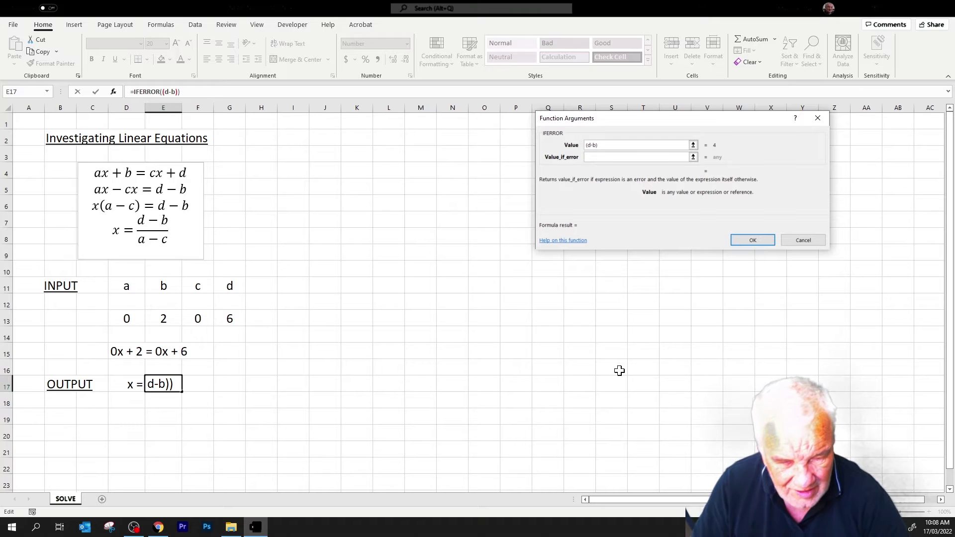
{"action": "type", "text": "/"}
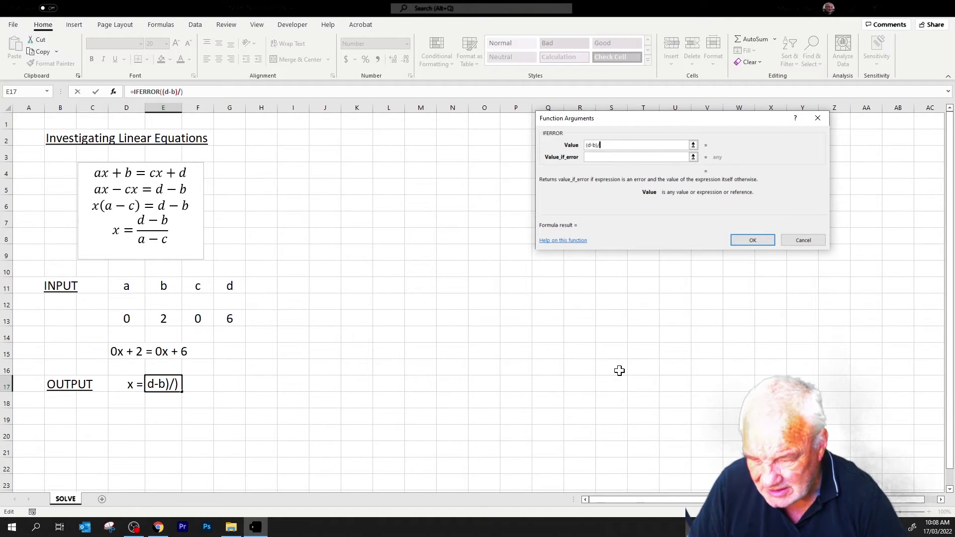
{"action": "type", "text": "(a-c"}
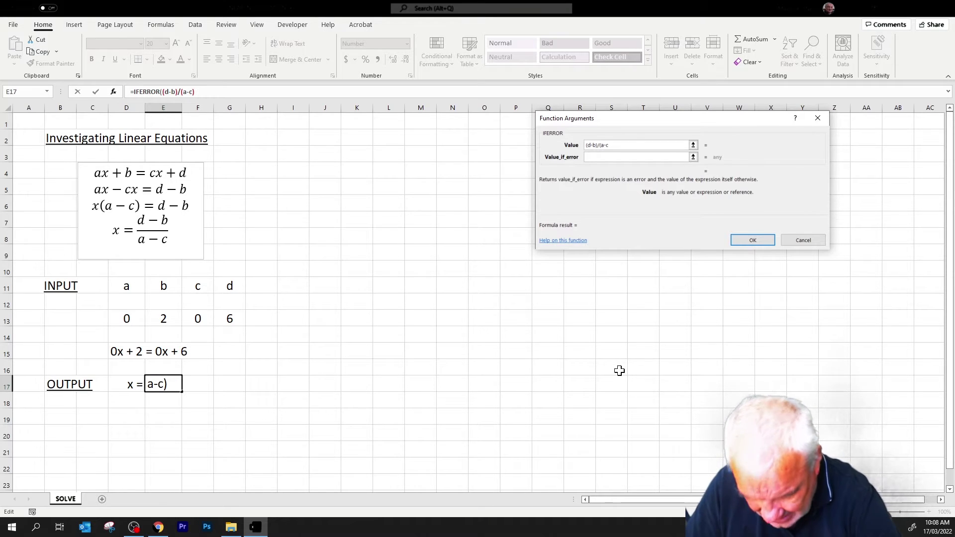
{"action": "type", "text": ")"}
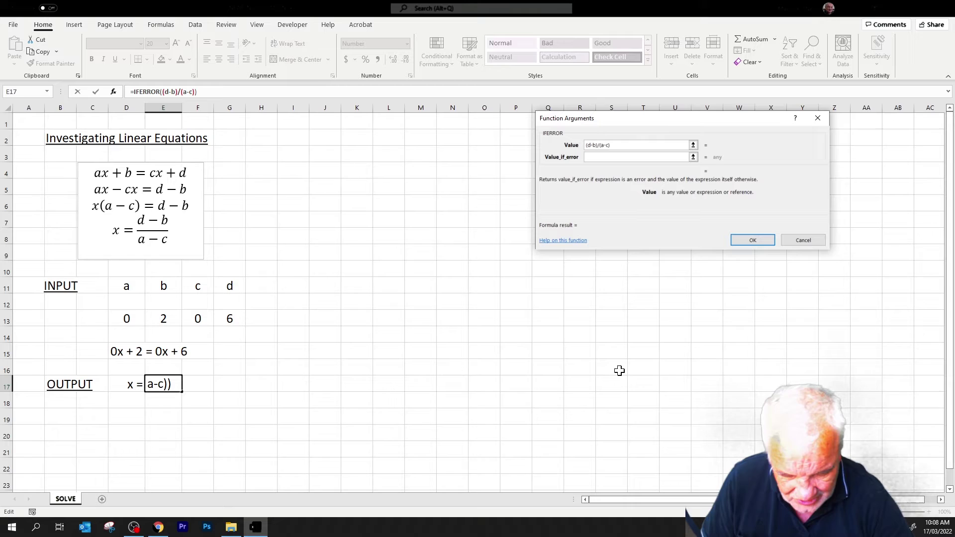
{"action": "key", "text": "Return"}
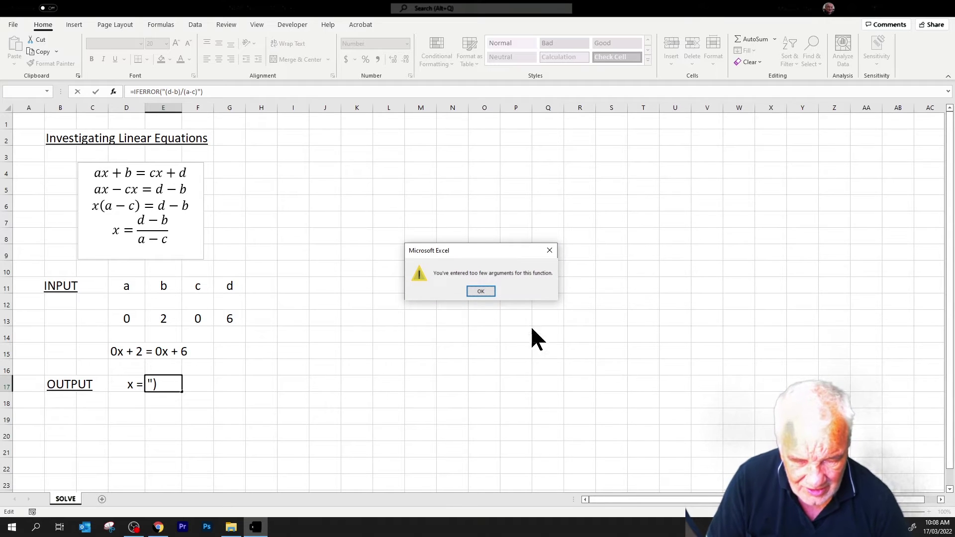
Dismiss the warning, reopen IFERROR's arguments and change the Value to (d-b)/(a-cc)
{"action": "left_click", "coordinate": [478, 291]}
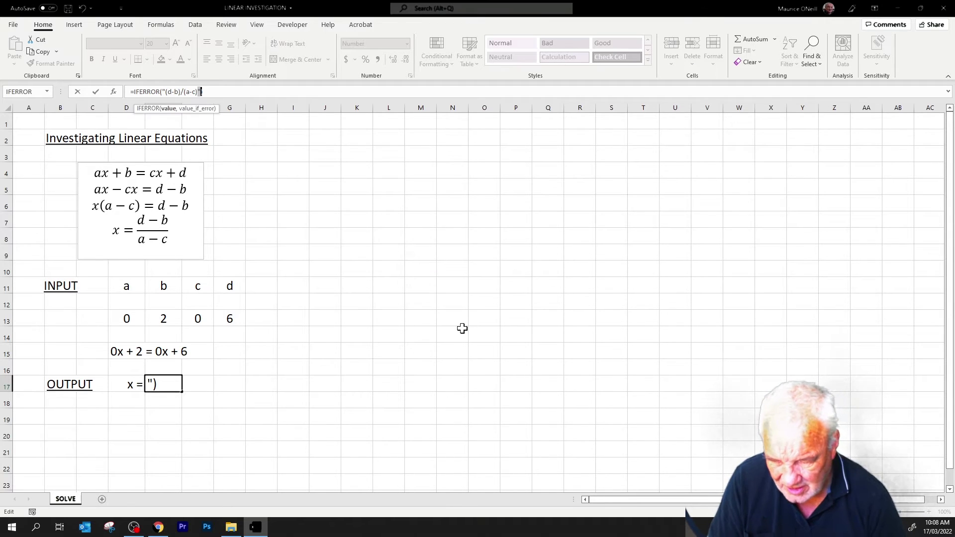
{"action": "left_click", "coordinate": [167, 385]}
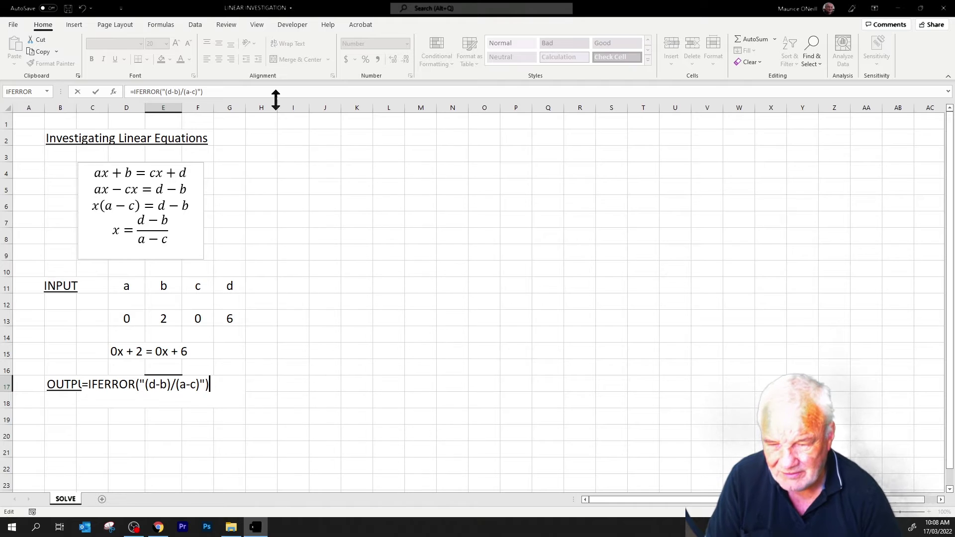
{"action": "left_click", "coordinate": [228, 92]}
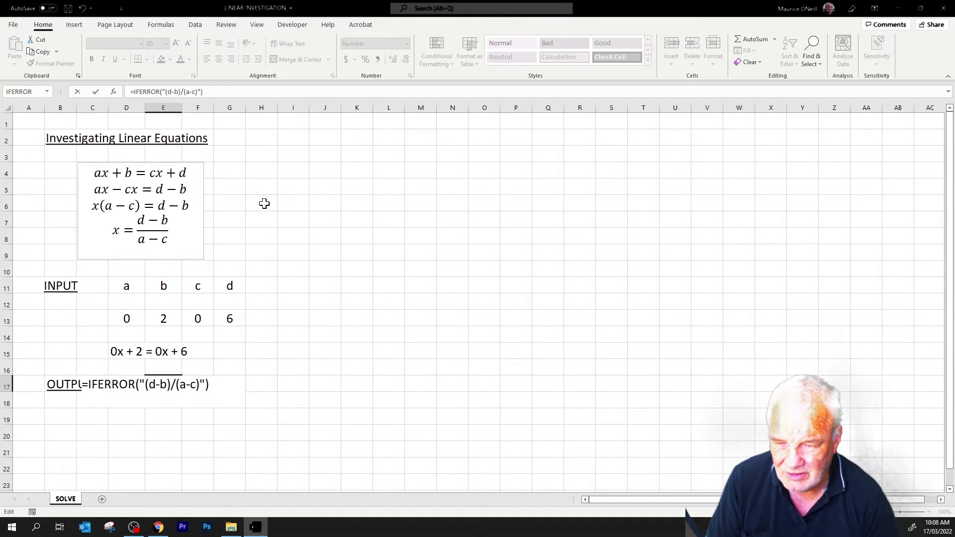
{"action": "left_click", "coordinate": [114, 91]}
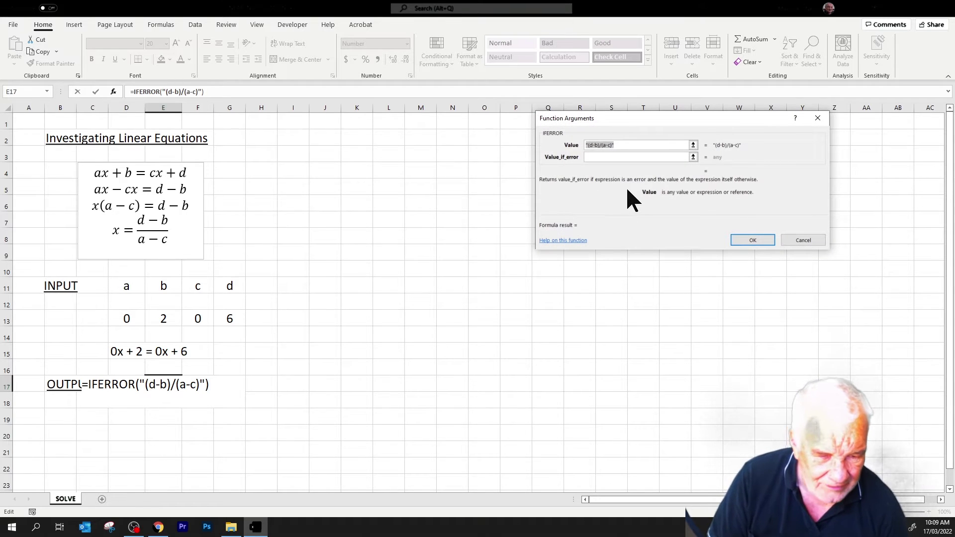
{"action": "left_click", "coordinate": [610, 145]}
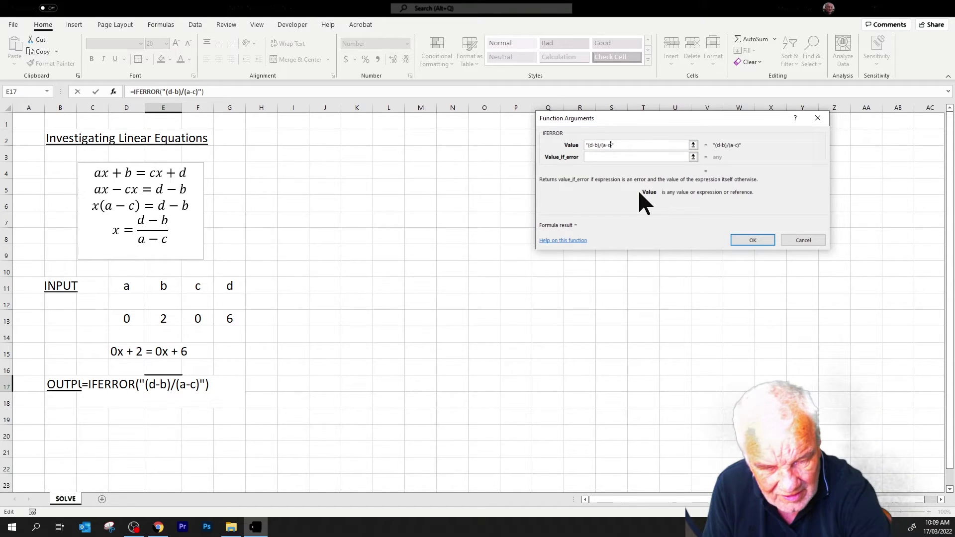
{"action": "type", "text": "c"}
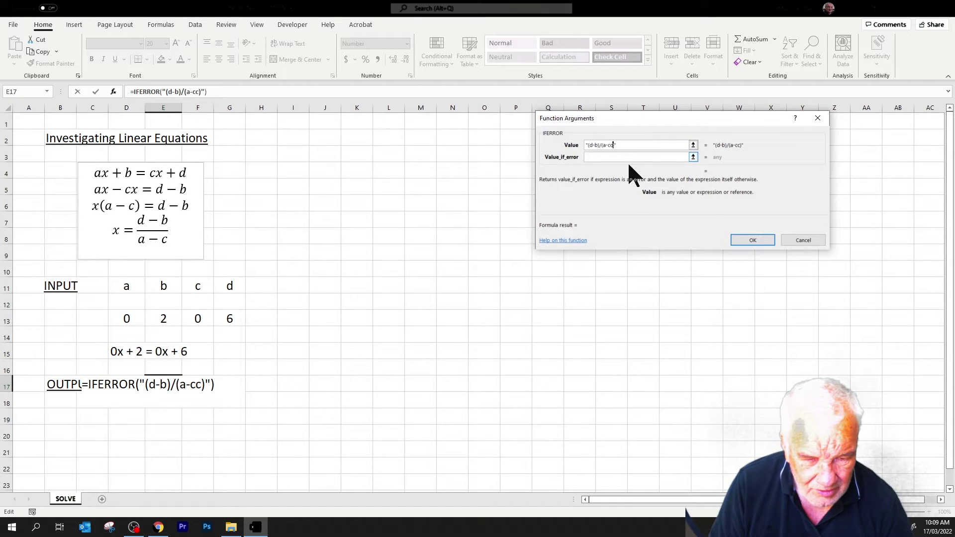
{"action": "left_click", "coordinate": [629, 159]}
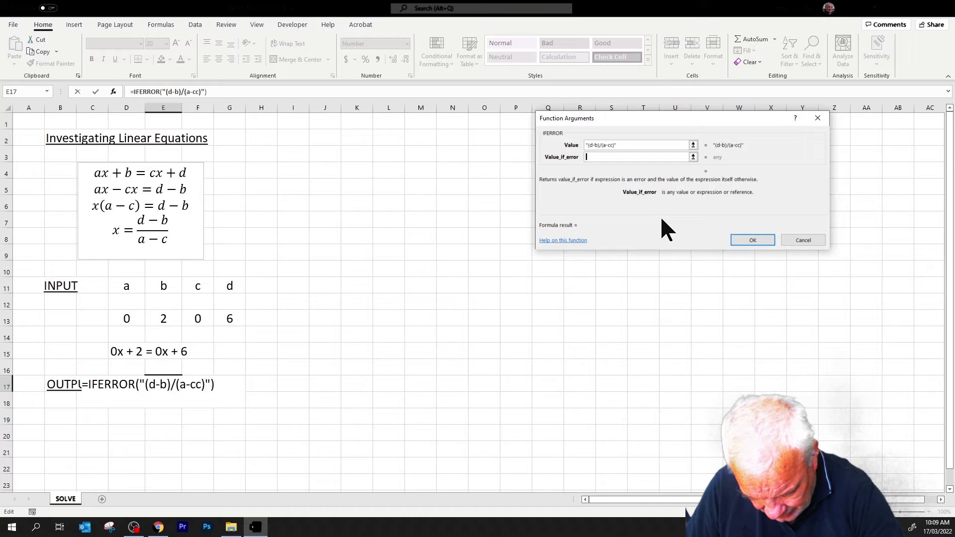
Enter "No Solution" as the Value_if_error and confirm the IFERROR formula
{"action": "type", "text": "\"no"}
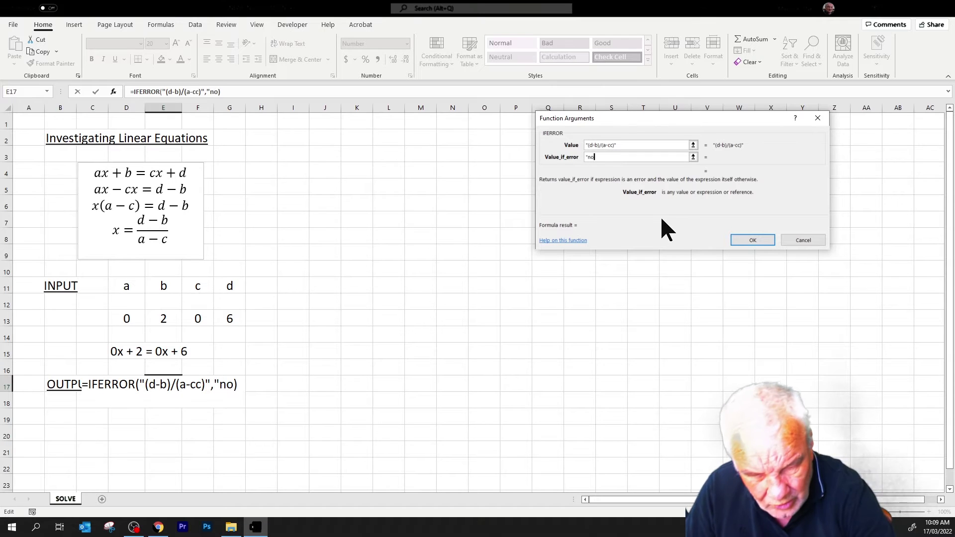
{"action": "key", "text": "BackSpace"}
{"action": "key", "text": "BackSpace"}
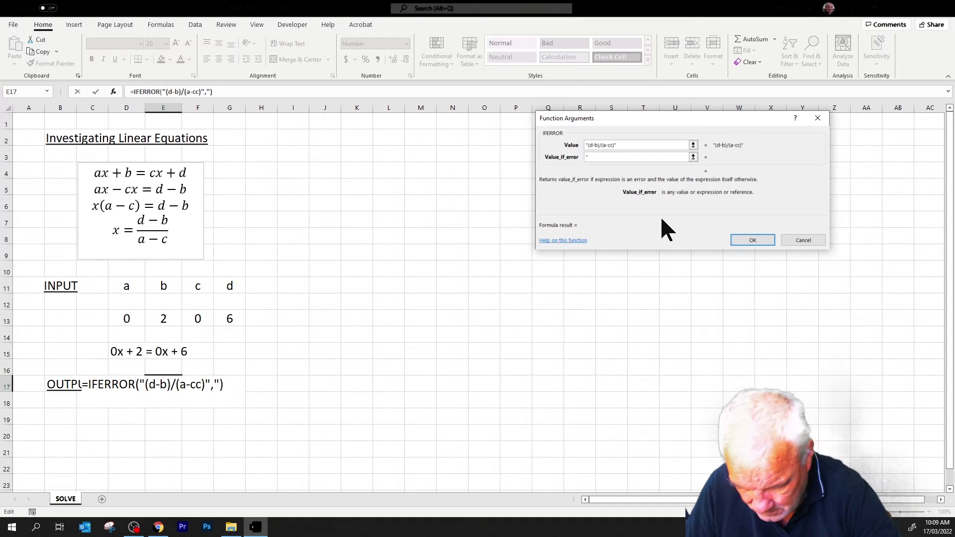
{"action": "type", "text": "N"}
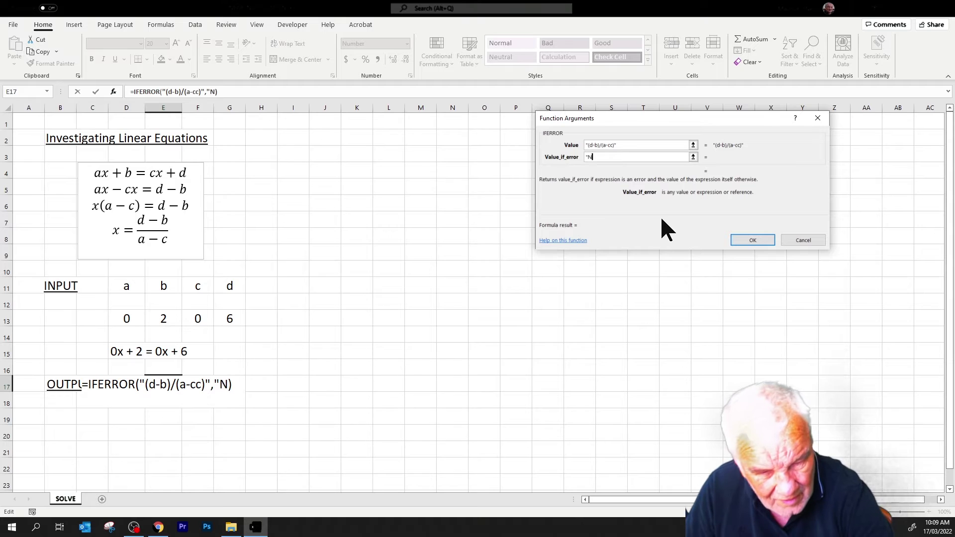
{"action": "type", "text": "o "}
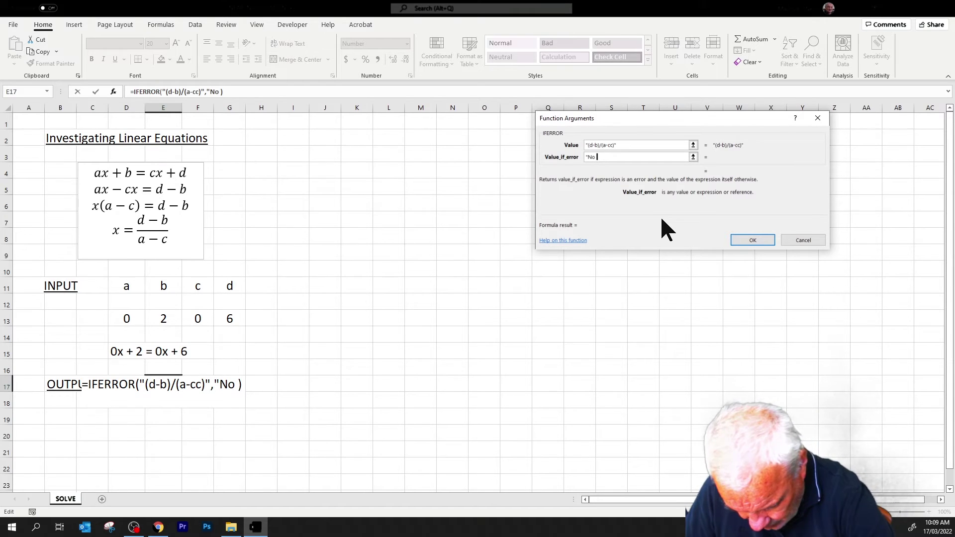
{"action": "type", "text": "Solu"}
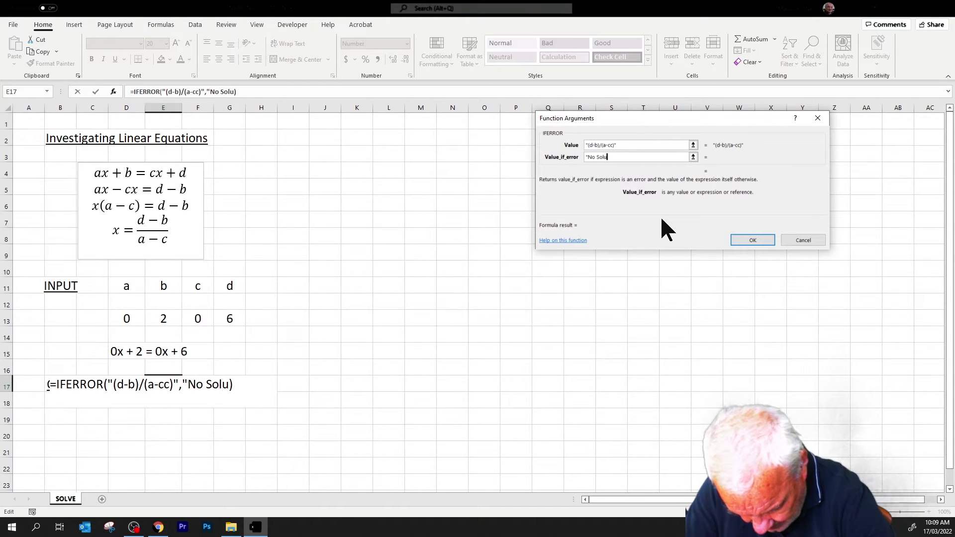
{"action": "type", "text": "tion"}
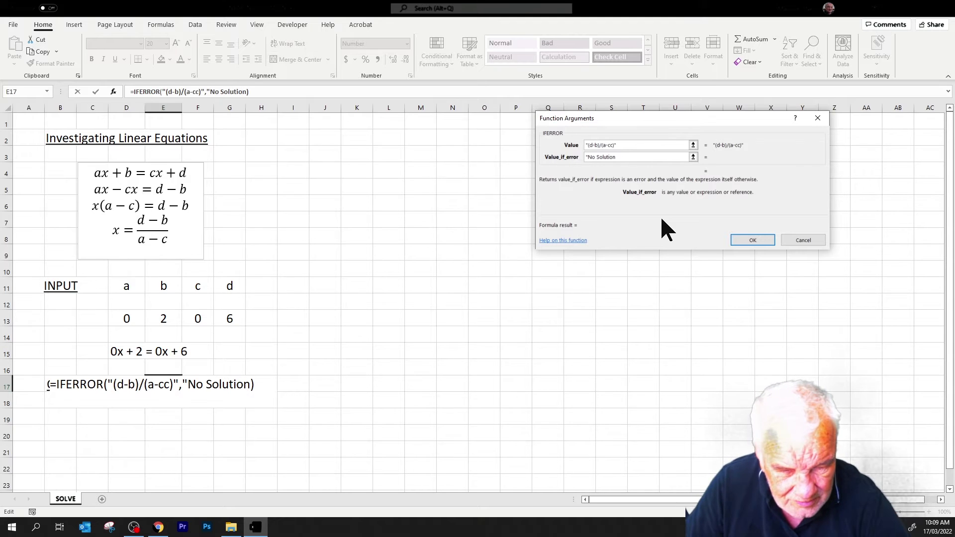
{"action": "type", "text": "\""}
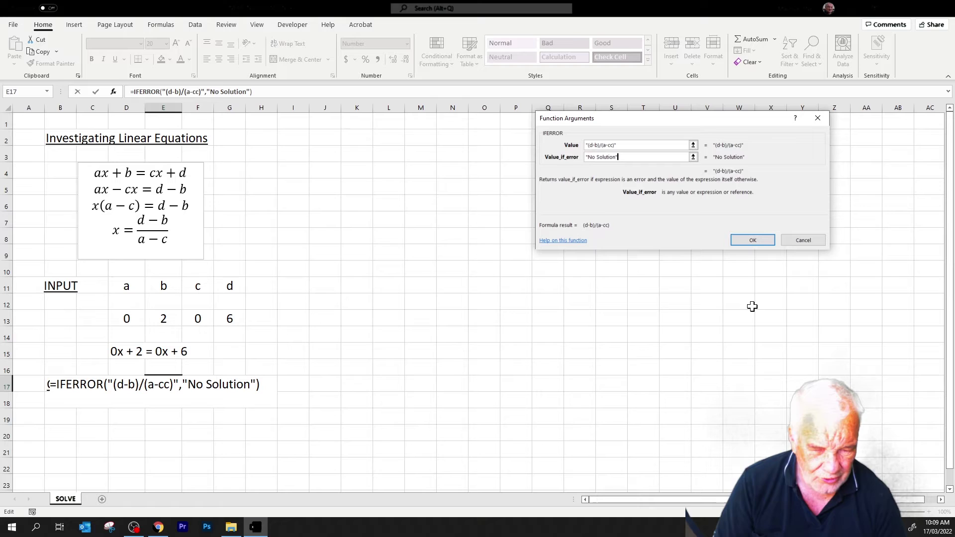
{"action": "left_click", "coordinate": [753, 240]}
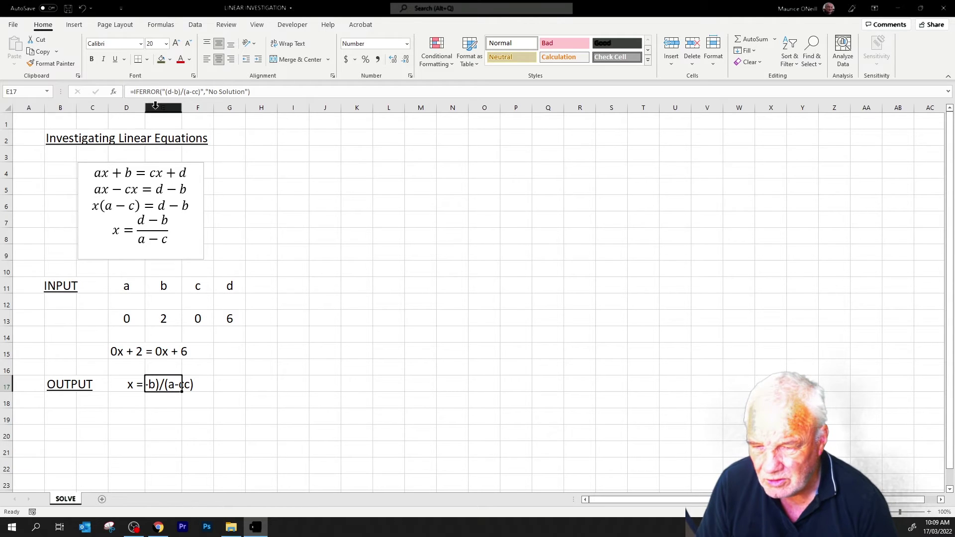
Remove the quotes around (d-b)/(a-cc) in the IFERROR Value so it calculates
{"action": "left_click", "coordinate": [114, 91]}
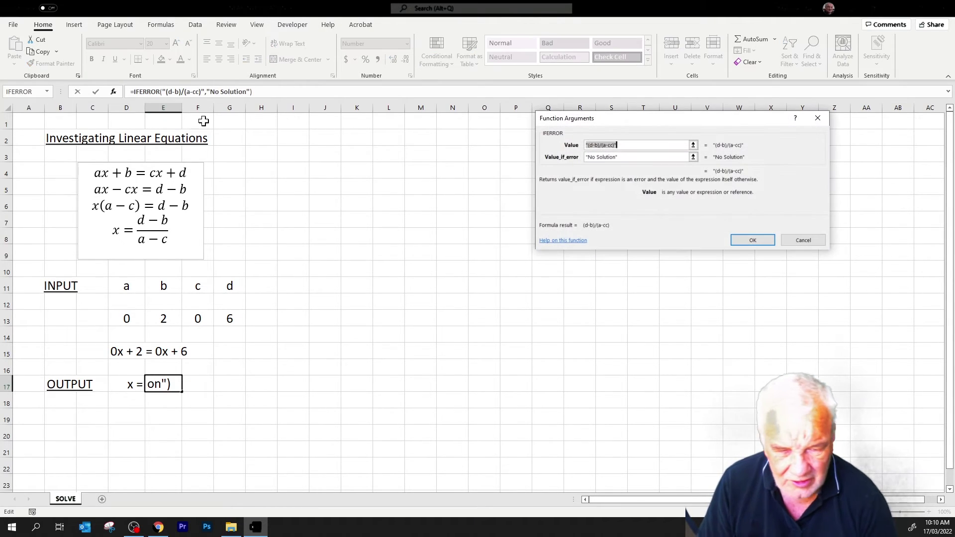
{"action": "left_click", "coordinate": [625, 145]}
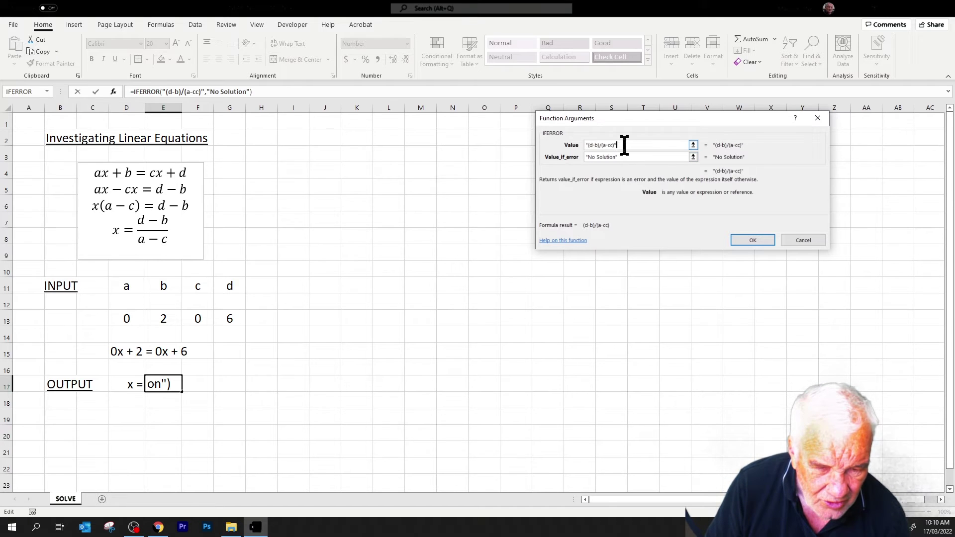
{"action": "key", "text": "BackSpace"}
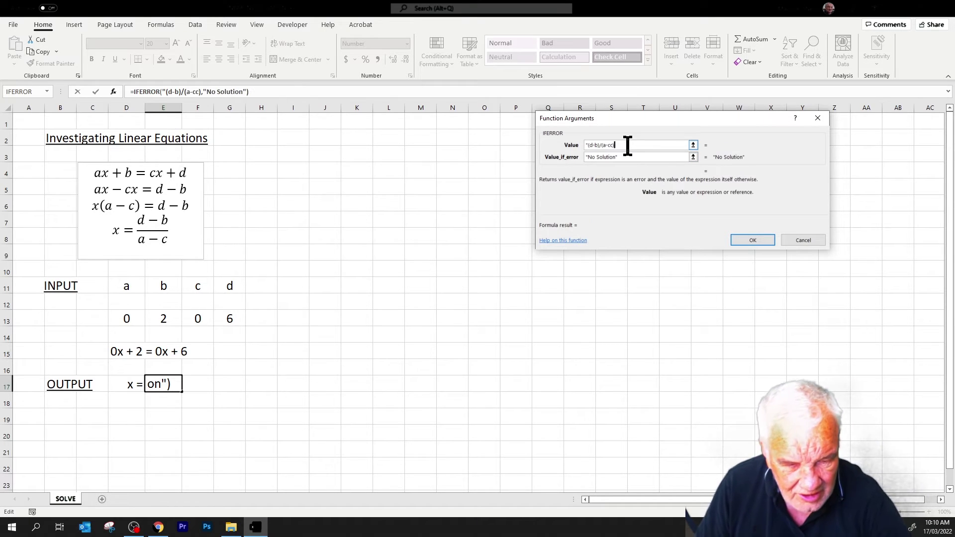
{"action": "key", "text": "BackSpace"}
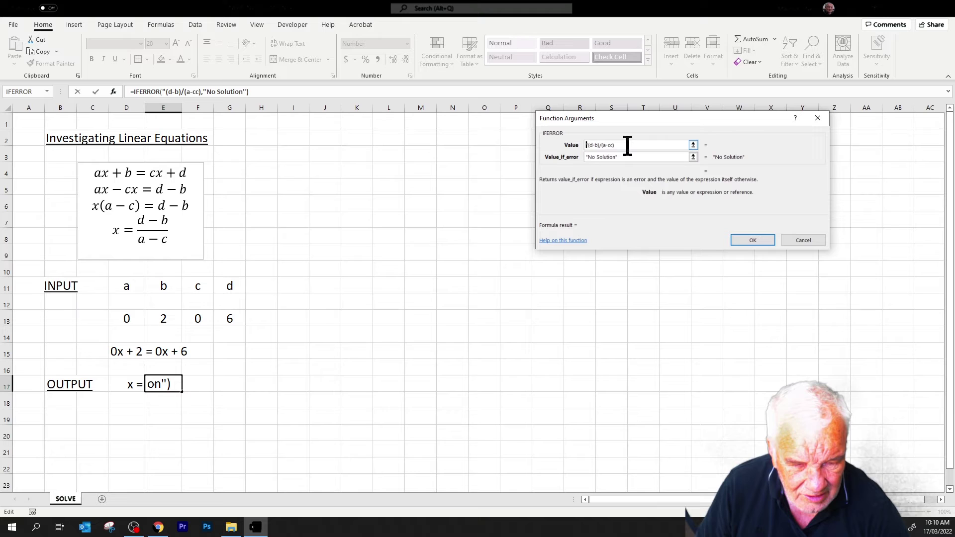
{"action": "key", "text": "BackSpace"}
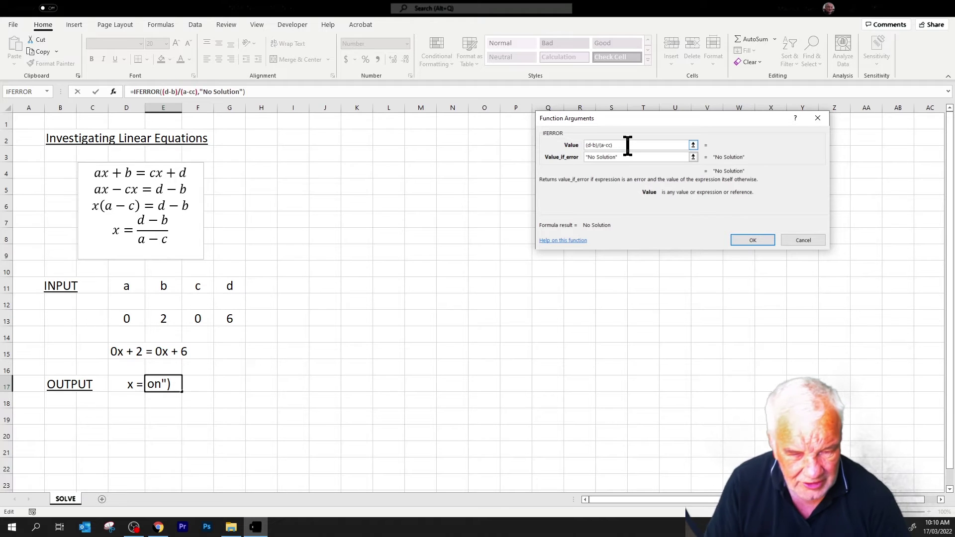
{"action": "left_click", "coordinate": [752, 240]}
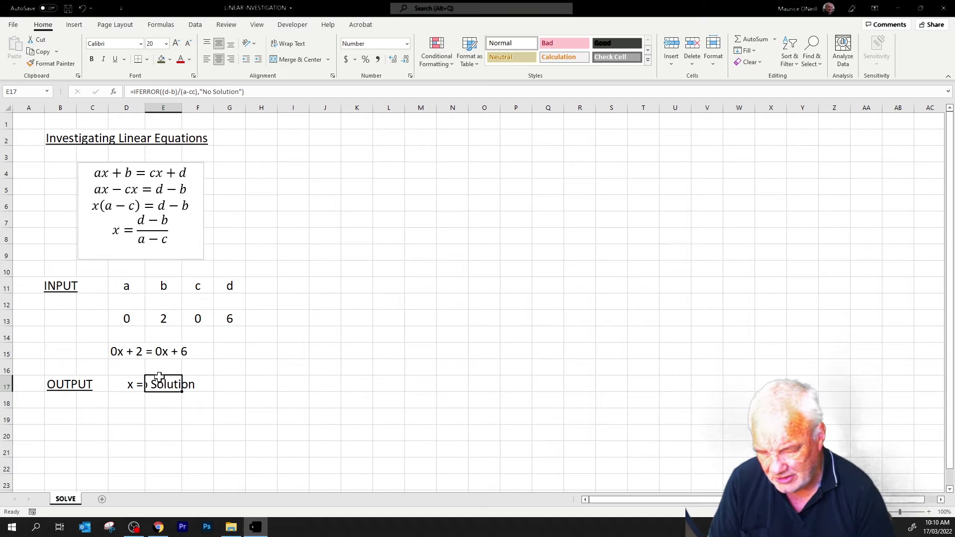
Left-align the No Solution output in E17
{"action": "left_click", "coordinate": [158, 401]}
{"action": "left_click", "coordinate": [160, 386]}
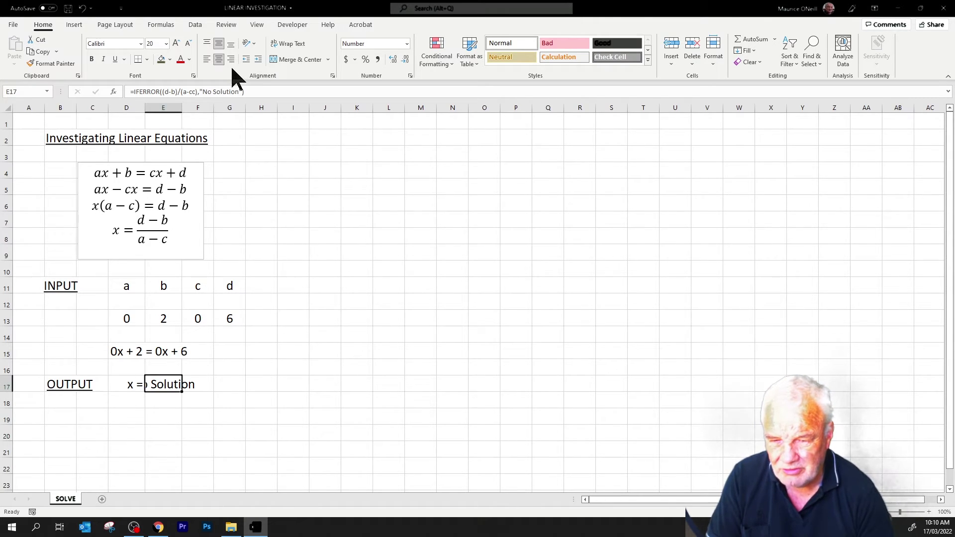
{"action": "left_click", "coordinate": [207, 60]}
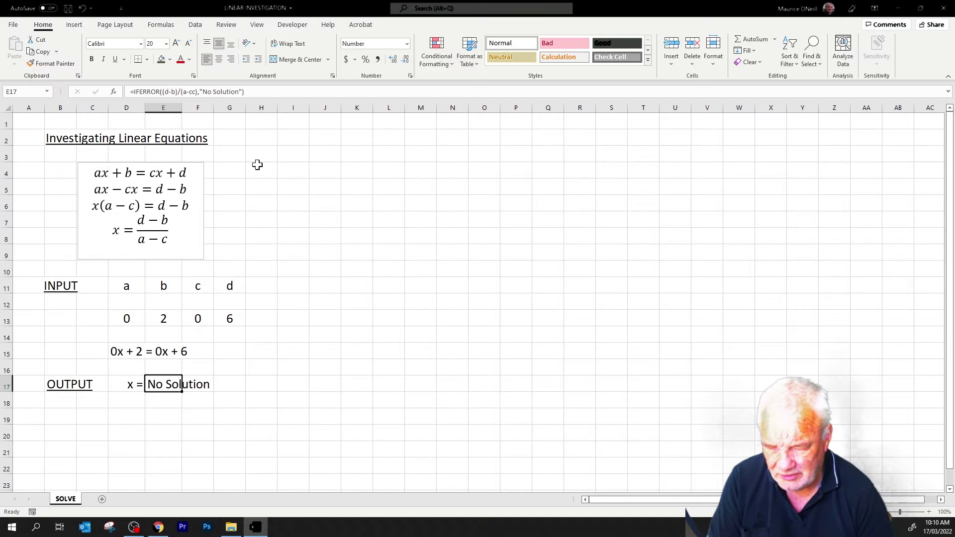
{"action": "left_click", "coordinate": [311, 317]}
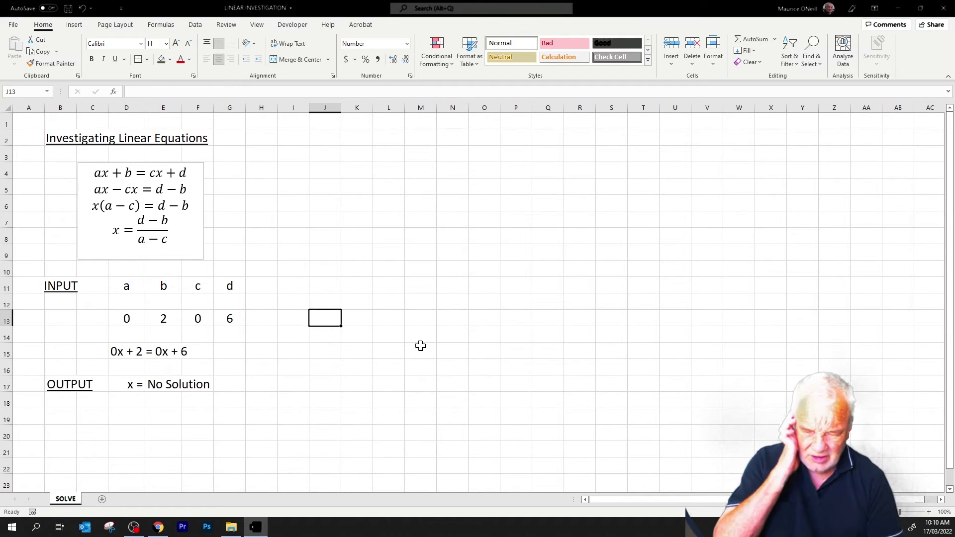
Set a to 1, then 100, and d to -23, then check the output x
{"action": "left_click", "coordinate": [130, 319]}
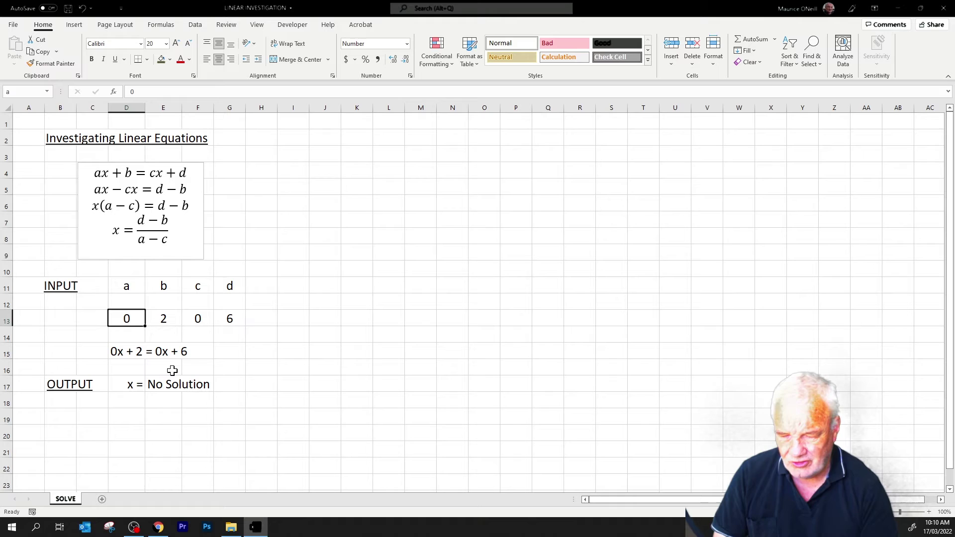
{"action": "type", "text": "1"}
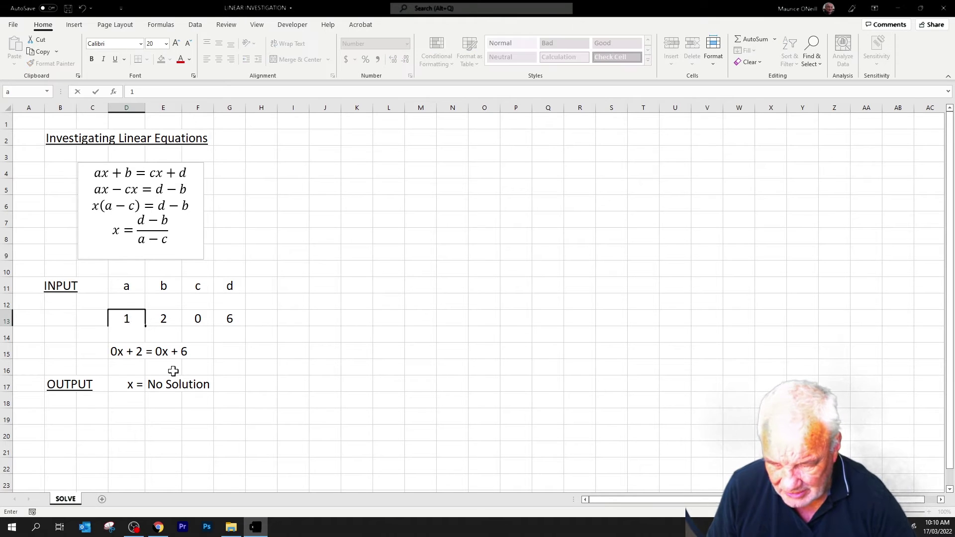
{"action": "key", "text": "Return"}
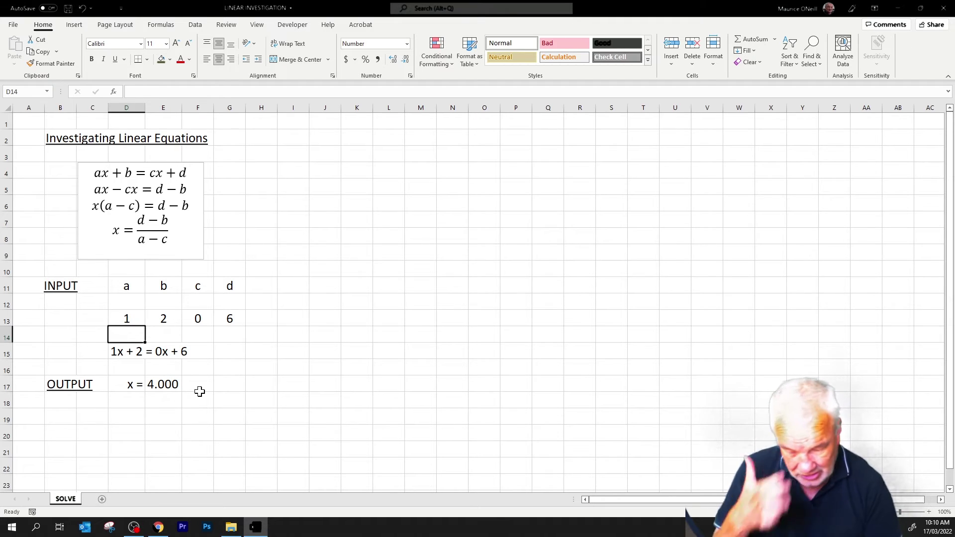
{"action": "left_click", "coordinate": [126, 318]}
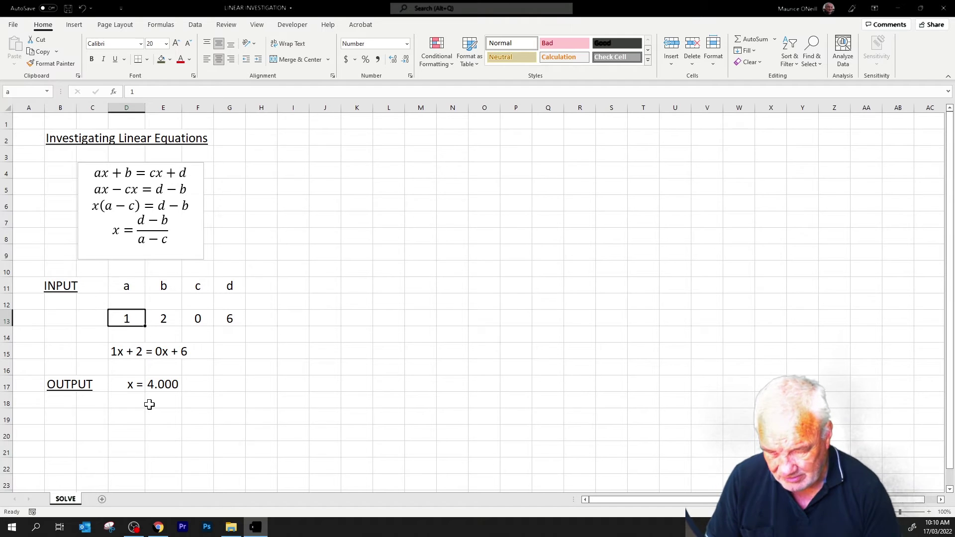
{"action": "type", "text": "100"}
{"action": "key", "text": "Return"}
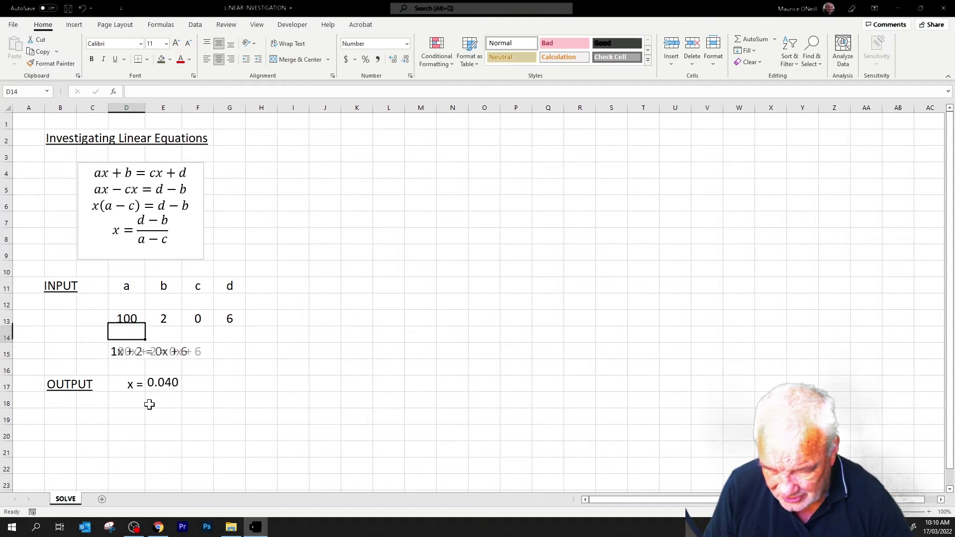
{"action": "left_click", "coordinate": [165, 320]}
{"action": "left_click", "coordinate": [230, 321]}
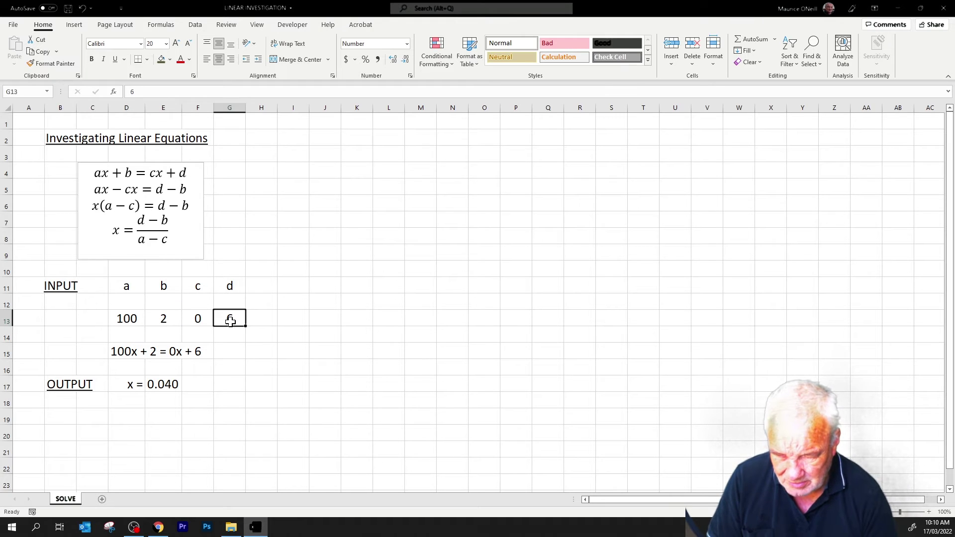
{"action": "type", "text": "-"}
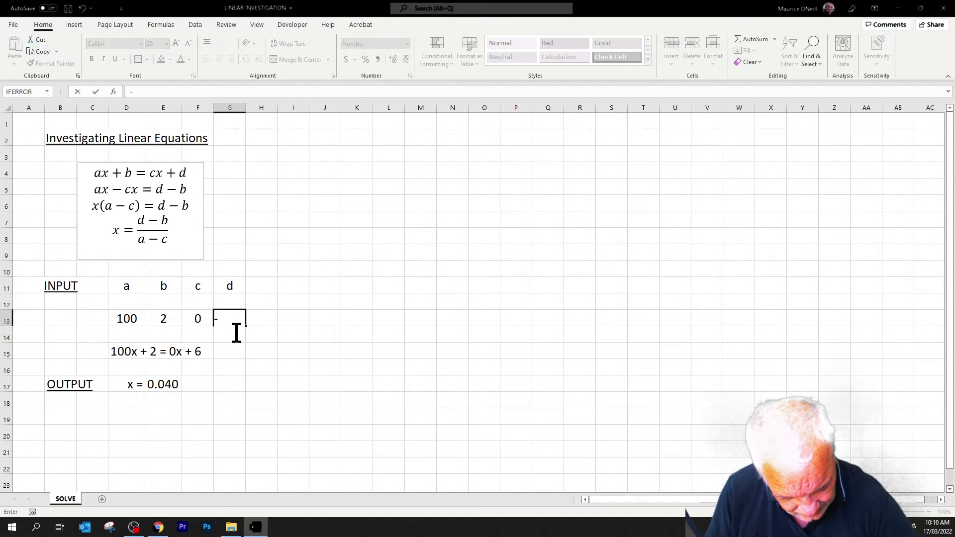
{"action": "type", "text": "23"}
{"action": "key", "text": "Return"}
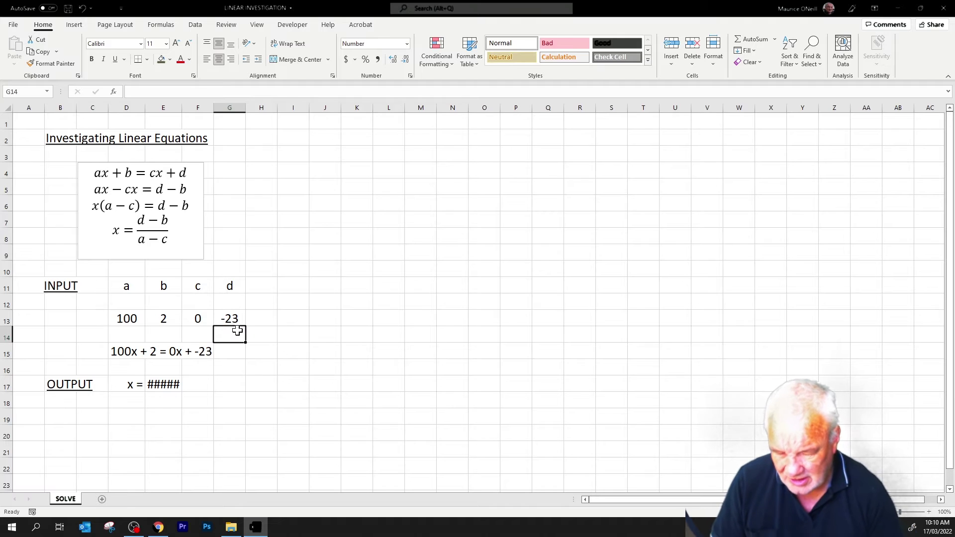
{"action": "left_click", "coordinate": [167, 386]}
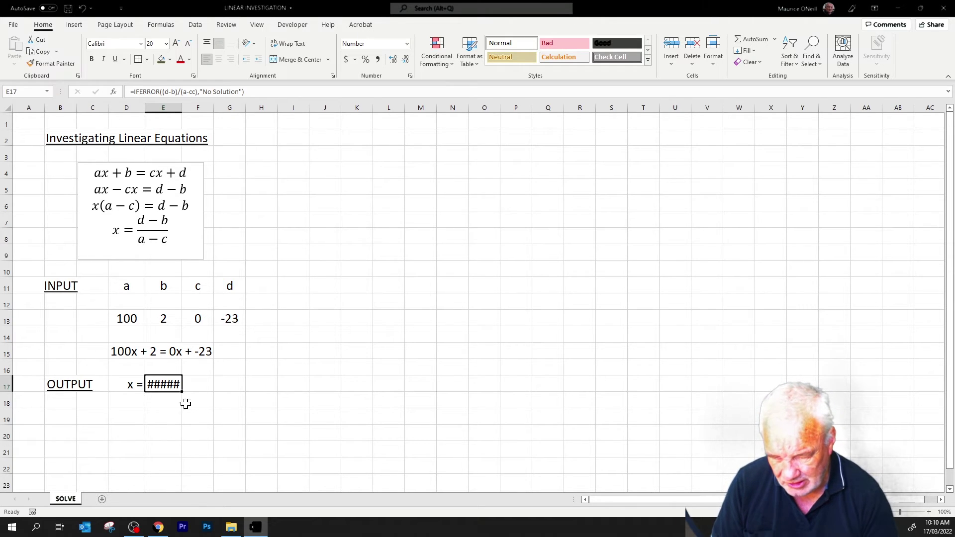
Merge output cells E17:F17 with Merge Cells so x displays -0.250 instead of #####
{"action": "left_click_drag", "start_coordinate": [171, 384], "coordinate": [194, 382]}
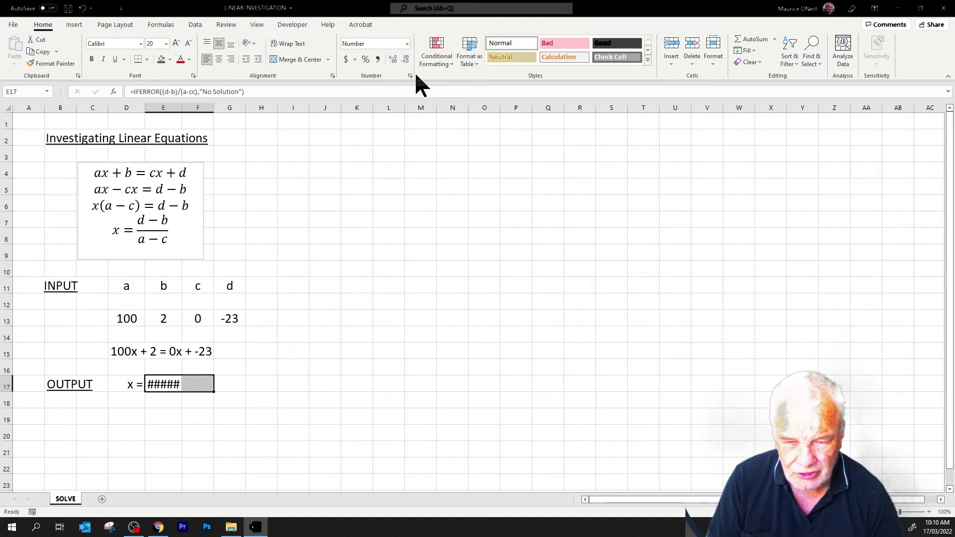
{"action": "left_click", "coordinate": [75, 26]}
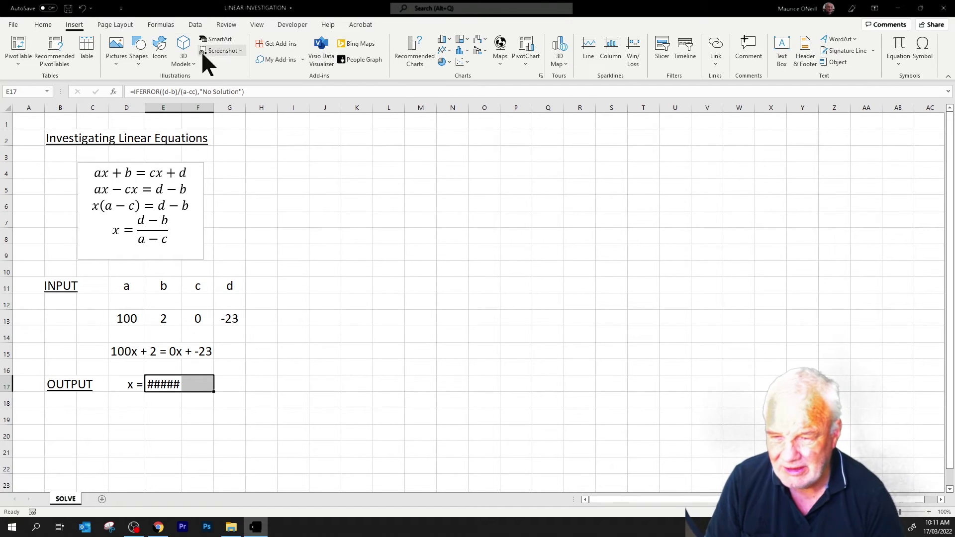
{"action": "left_click", "coordinate": [45, 25]}
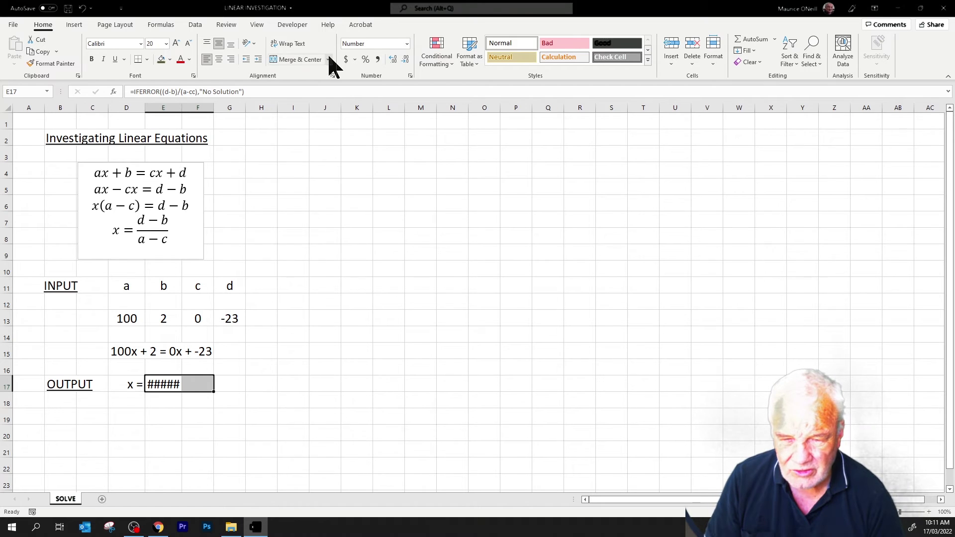
{"action": "left_click", "coordinate": [328, 59]}
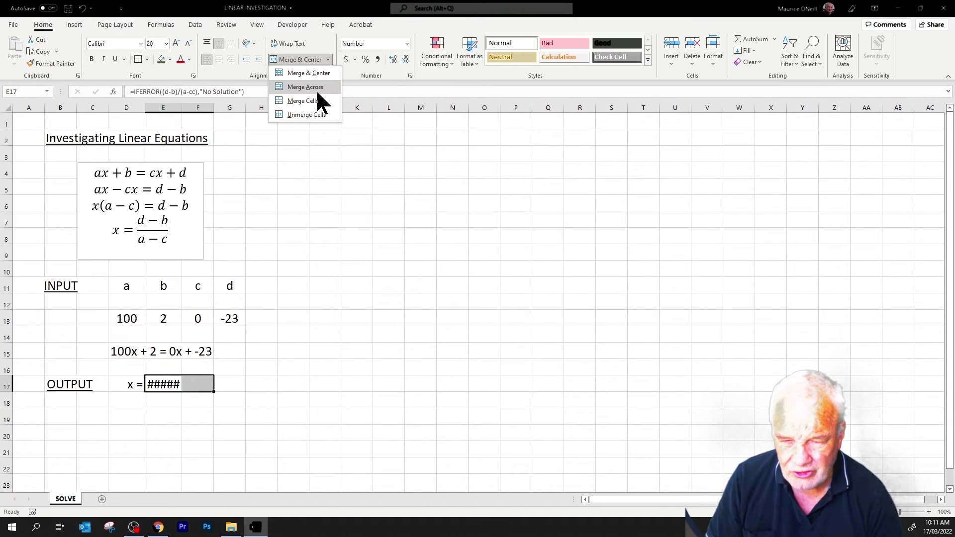
{"action": "left_click", "coordinate": [305, 101]}
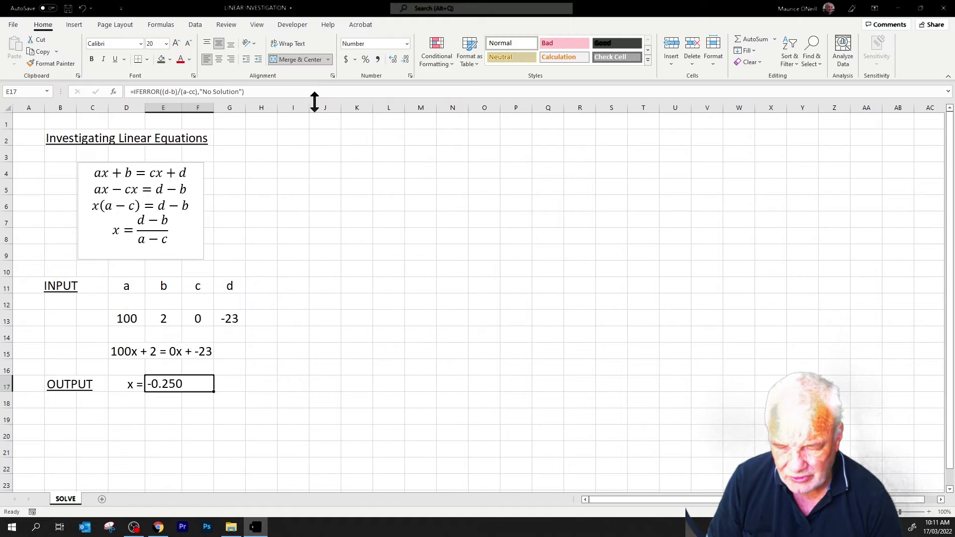
{"action": "left_click", "coordinate": [333, 364]}
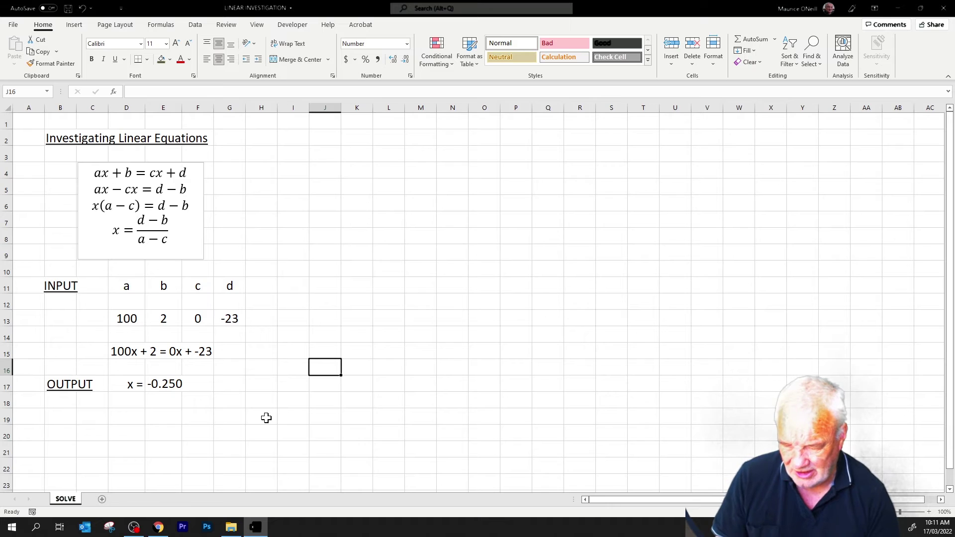
Rename the SOLVE worksheet tab to 'ax + b = cx+d'
{"action": "right_click", "coordinate": [72, 504]}
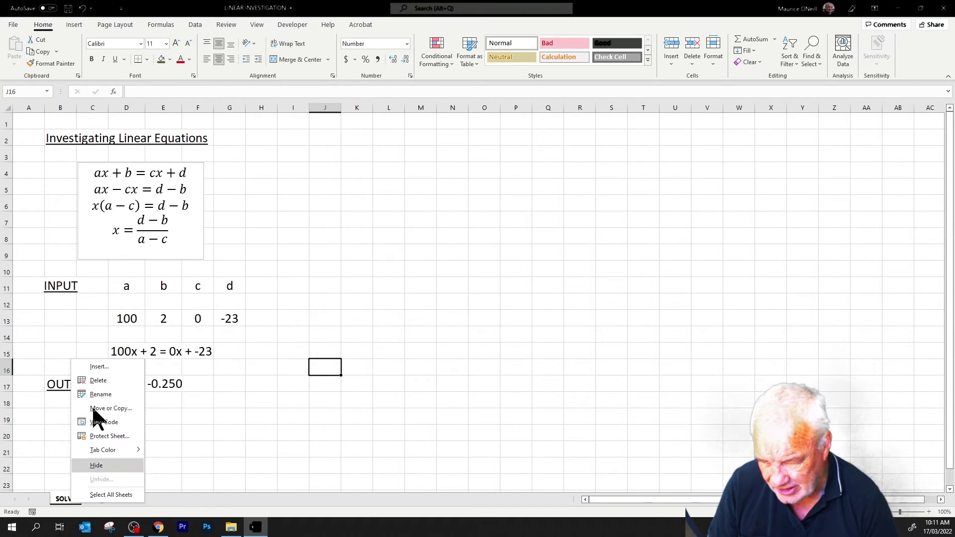
{"action": "left_click", "coordinate": [102, 395]}
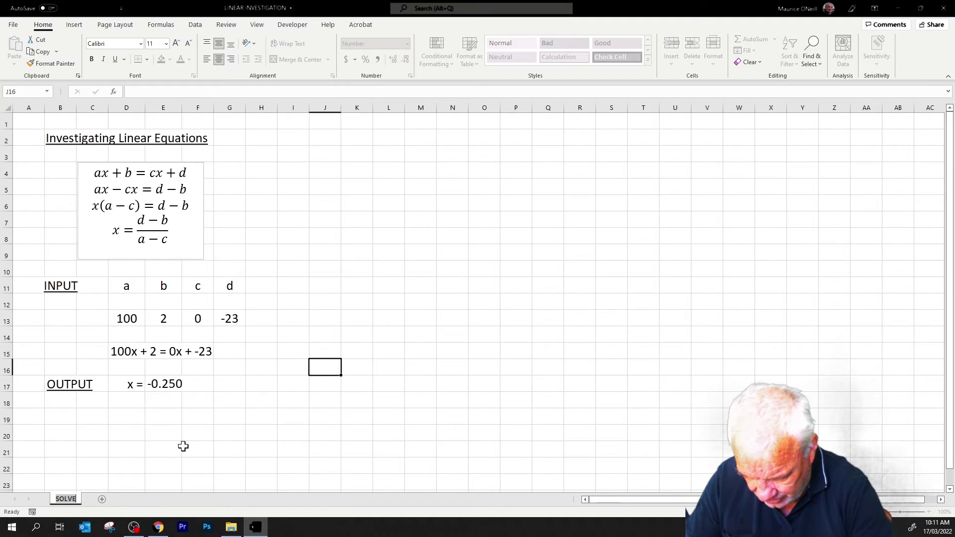
{"action": "type", "text": "ax"}
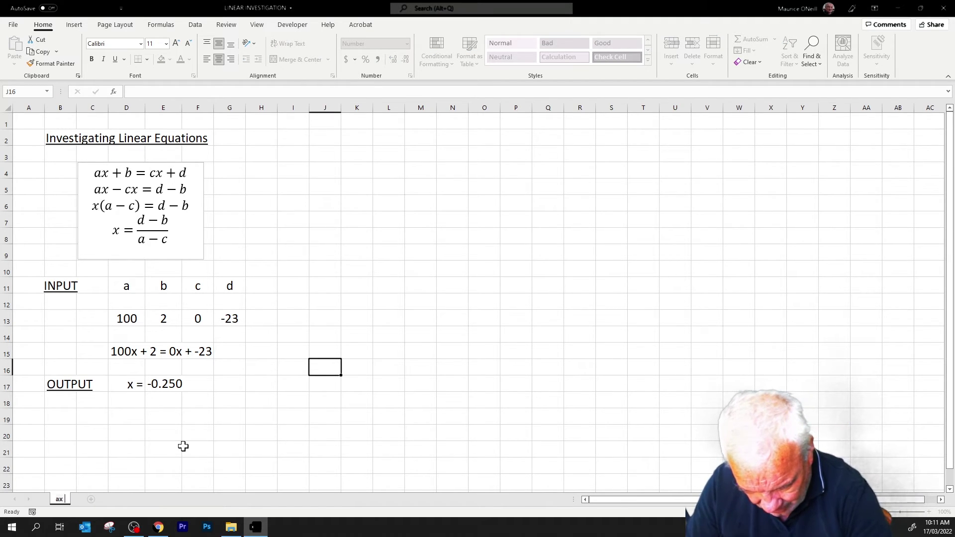
{"action": "type", "text": " + b = c"}
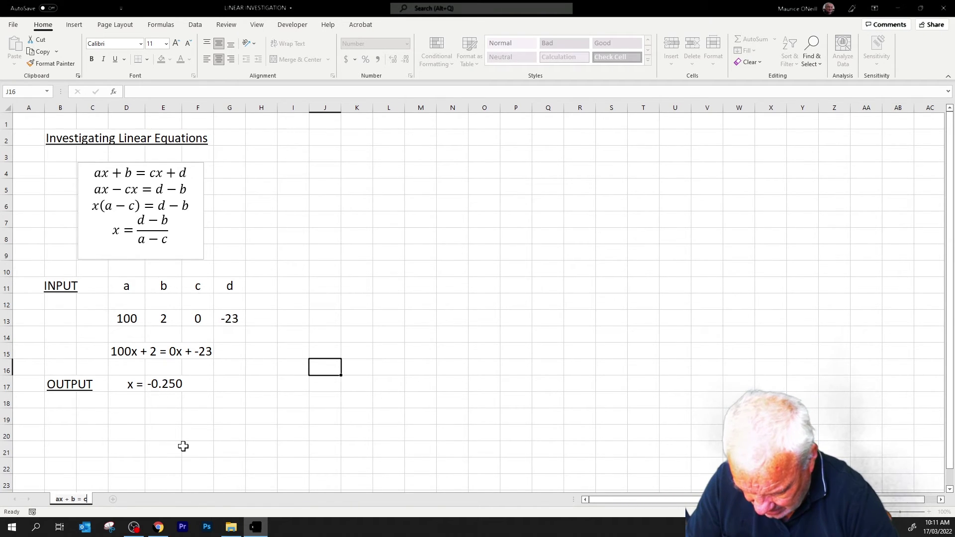
{"action": "type", "text": "x"}
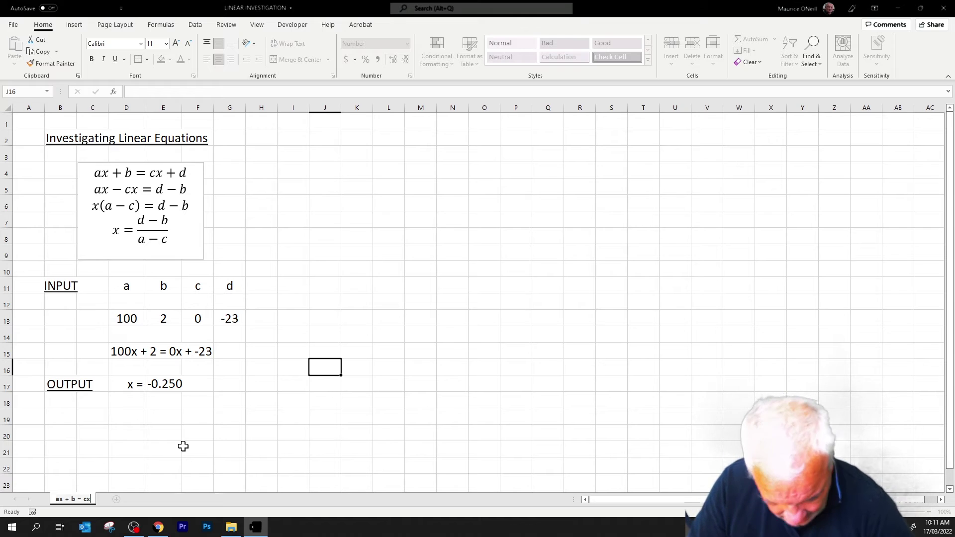
{"action": "type", "text": "+d"}
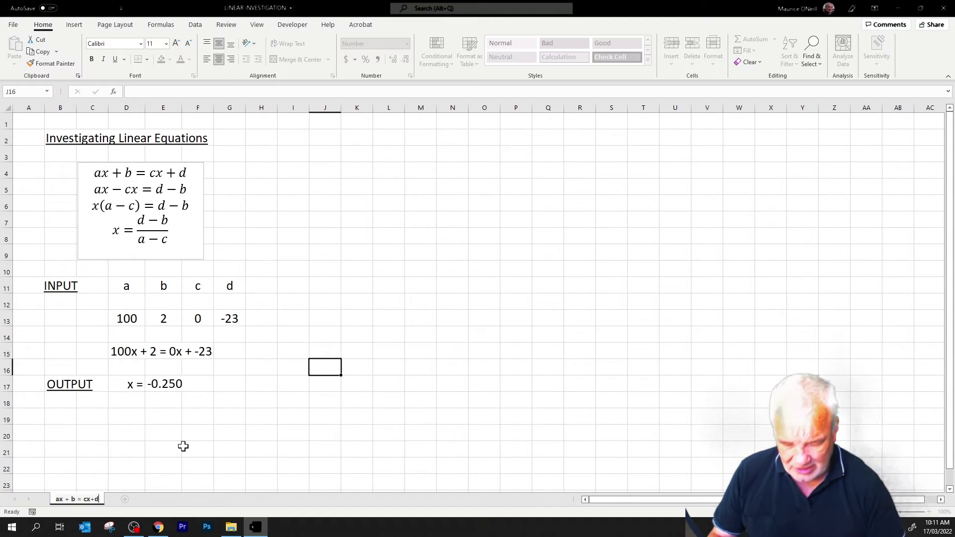
{"action": "key", "text": "Return"}
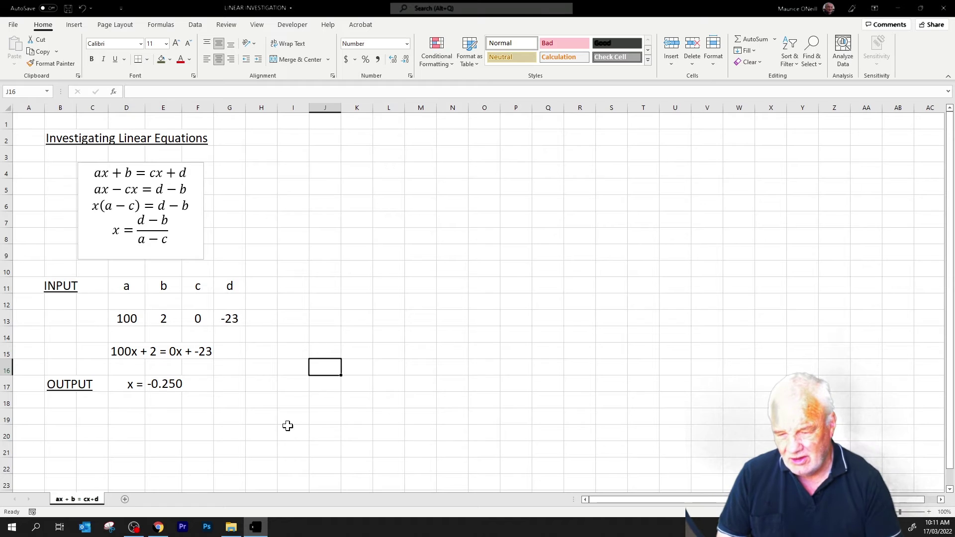
Turn off Gridlines, Formula Bar and Headings in the View settings
{"action": "left_click", "coordinate": [256, 25]}
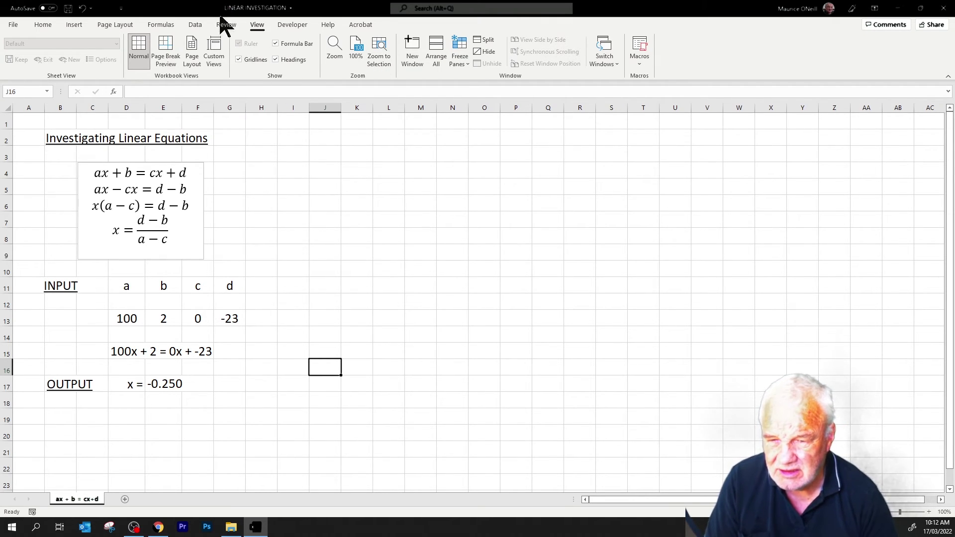
{"action": "left_click", "coordinate": [238, 59]}
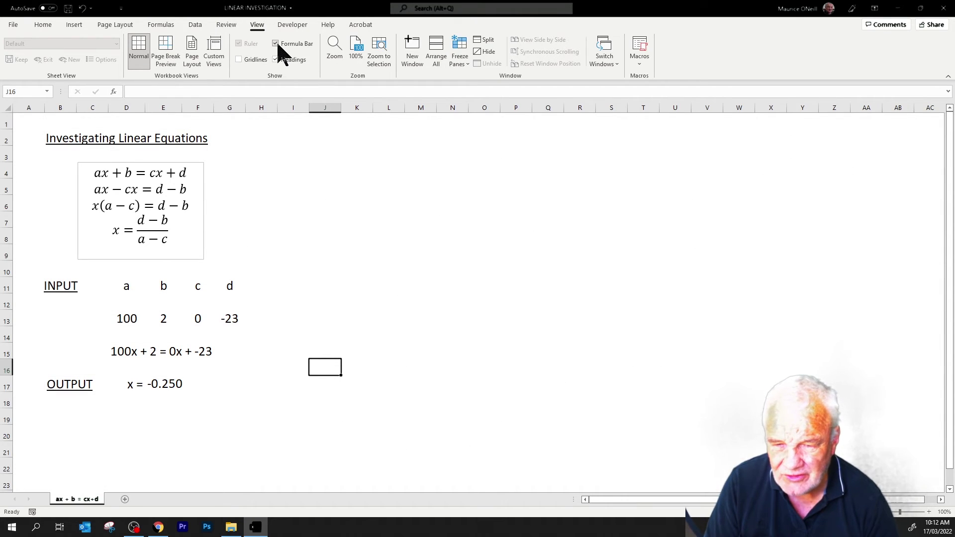
{"action": "left_click", "coordinate": [276, 43]}
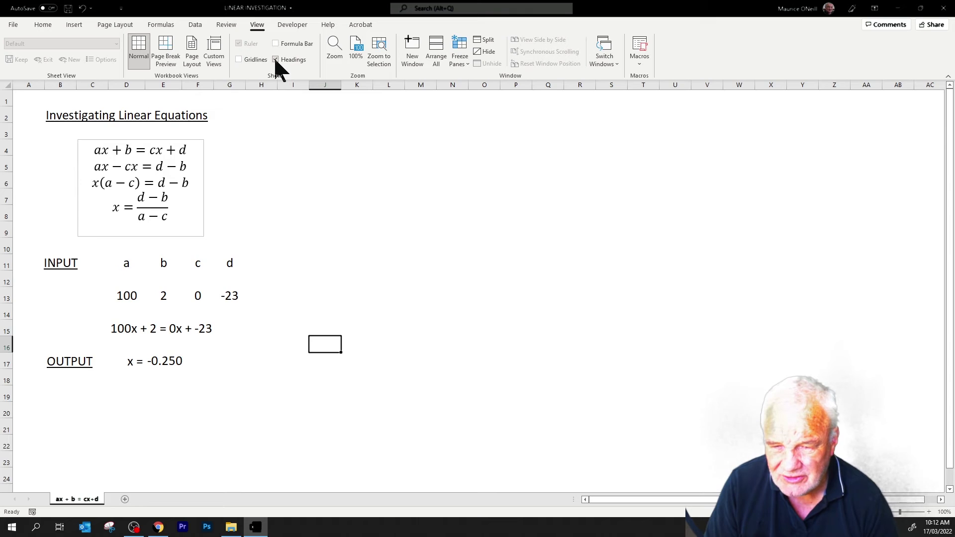
{"action": "left_click", "coordinate": [275, 59]}
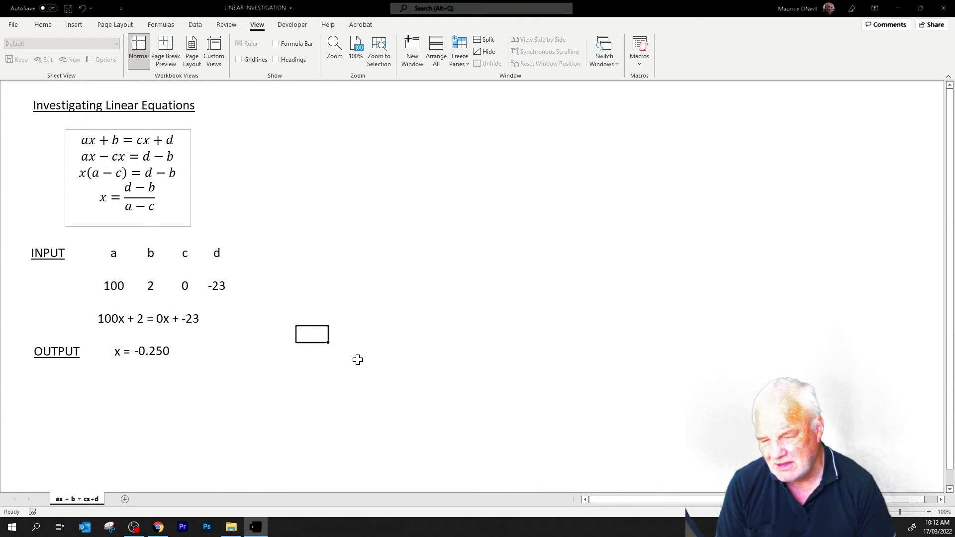
Set the equation text box's shape outline to No Outline
{"action": "left_click", "coordinate": [190, 200]}
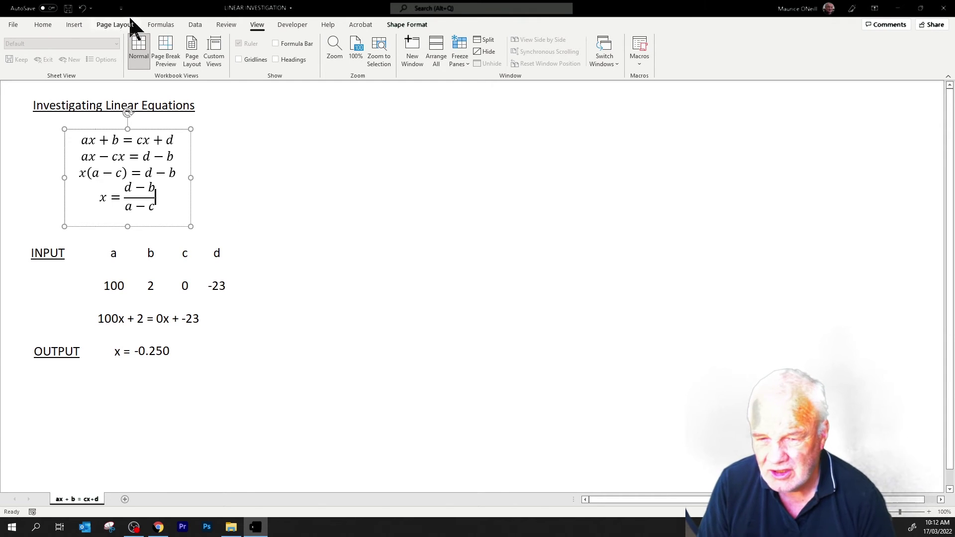
{"action": "left_click", "coordinate": [419, 26]}
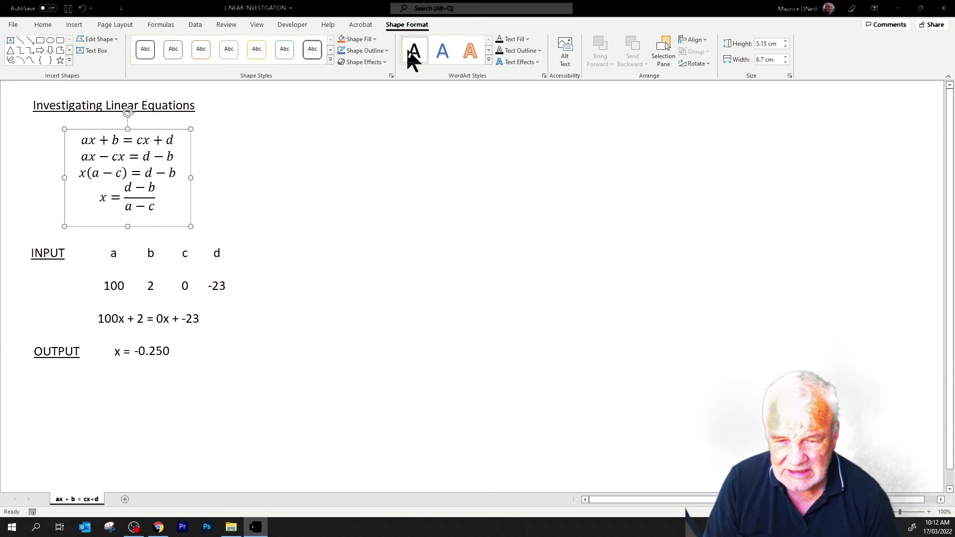
{"action": "left_click", "coordinate": [386, 51]}
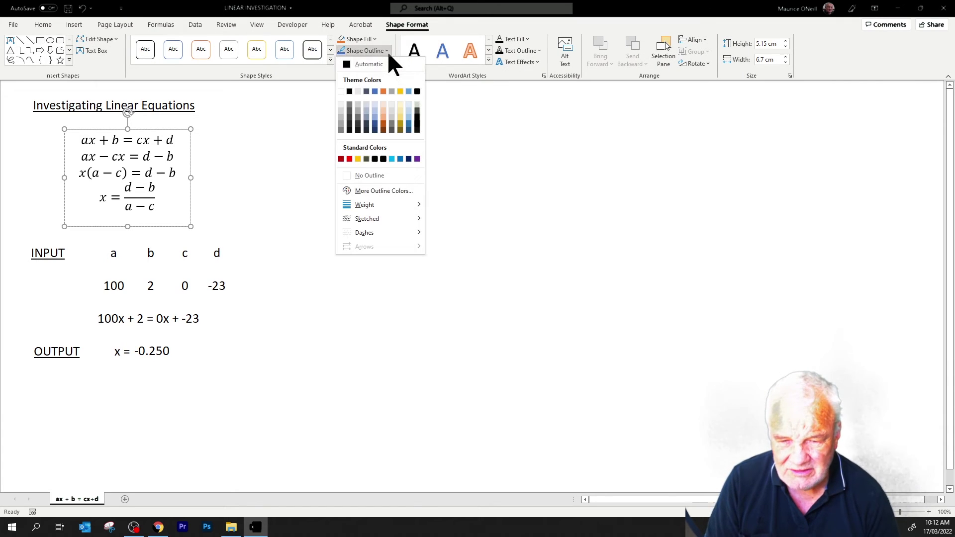
{"action": "left_click", "coordinate": [344, 175]}
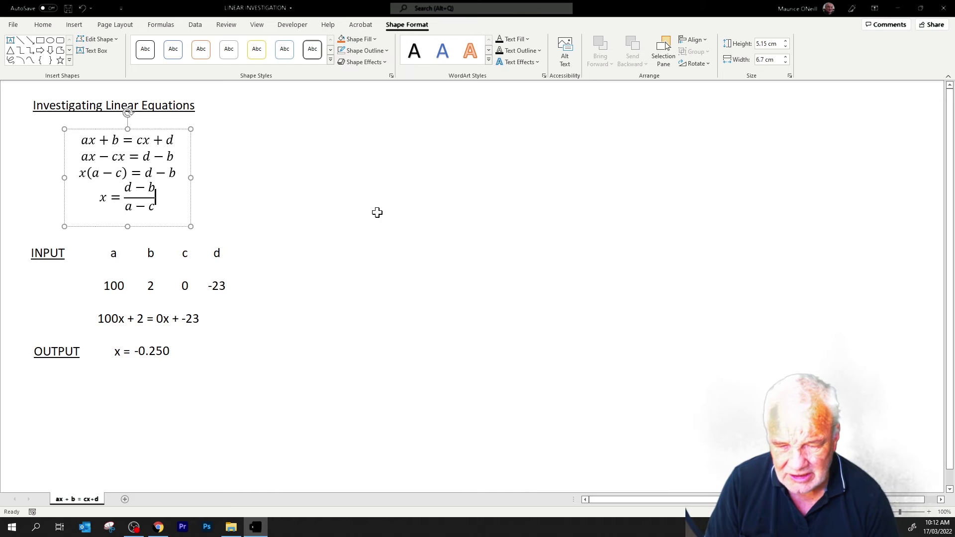
{"action": "left_click", "coordinate": [402, 255]}
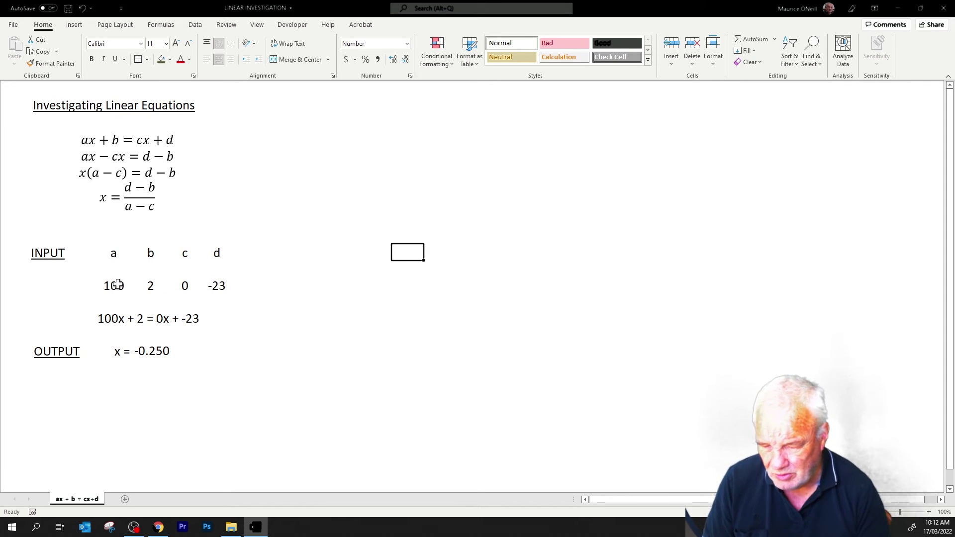
Give the a value 100 a light grey fill and clear the fill from b, c and d
{"action": "left_click", "coordinate": [116, 285]}
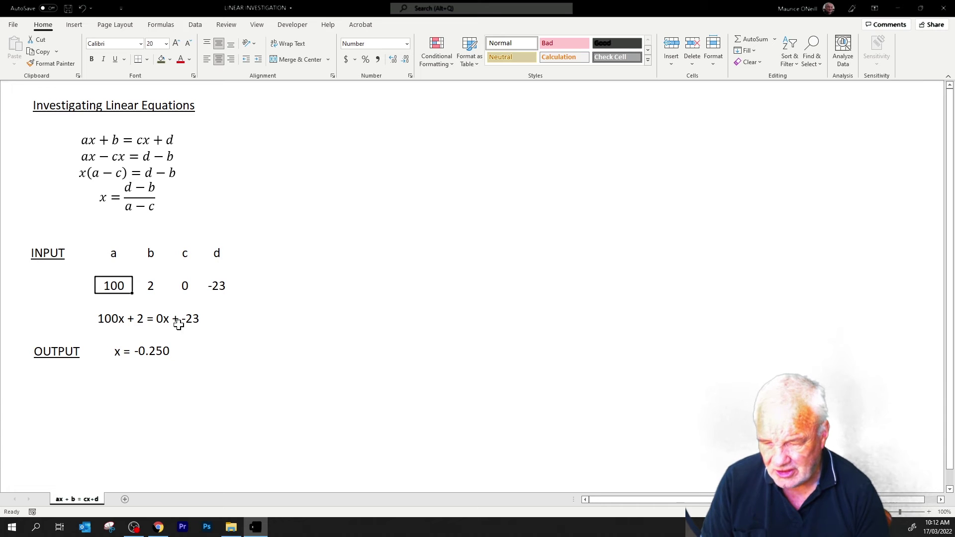
{"action": "left_click", "coordinate": [170, 60]}
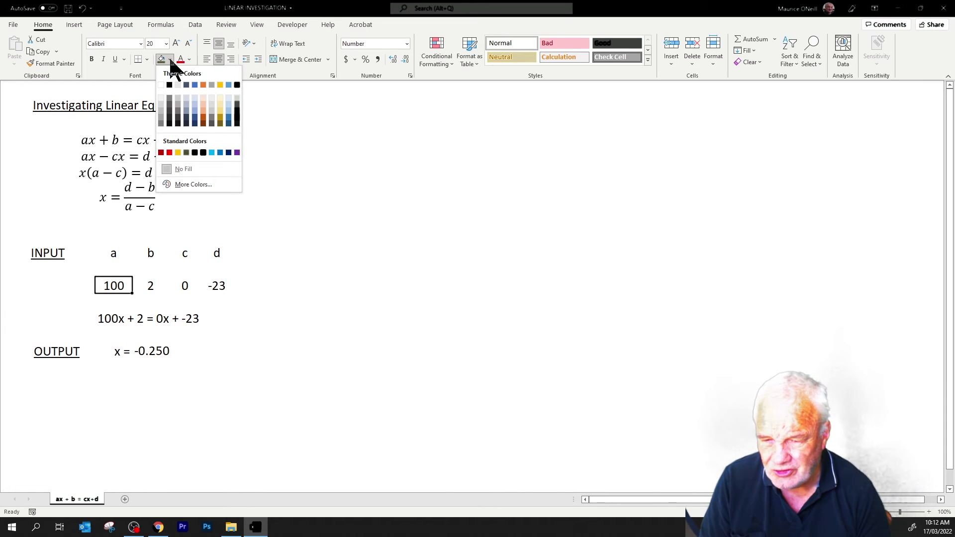
{"action": "left_click", "coordinate": [162, 109]}
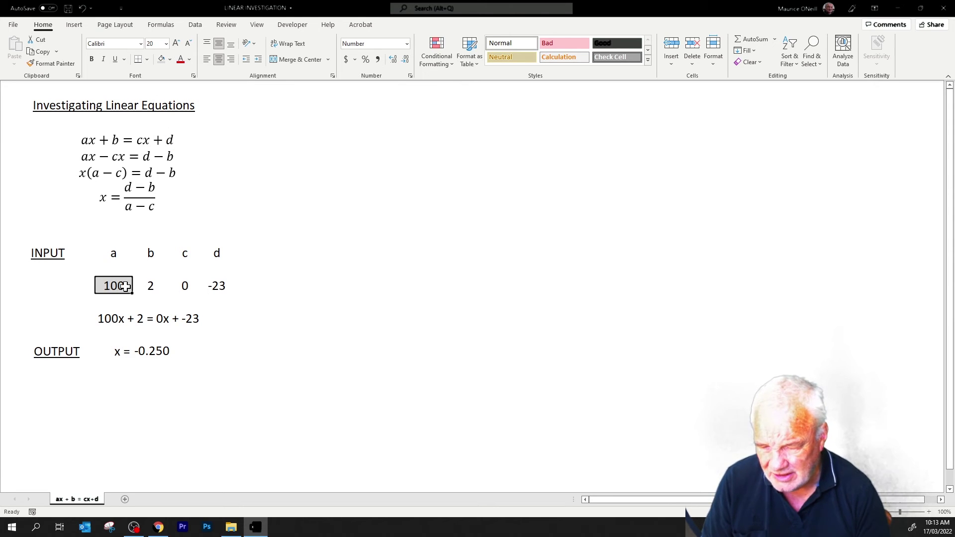
{"action": "left_click", "coordinate": [163, 285]}
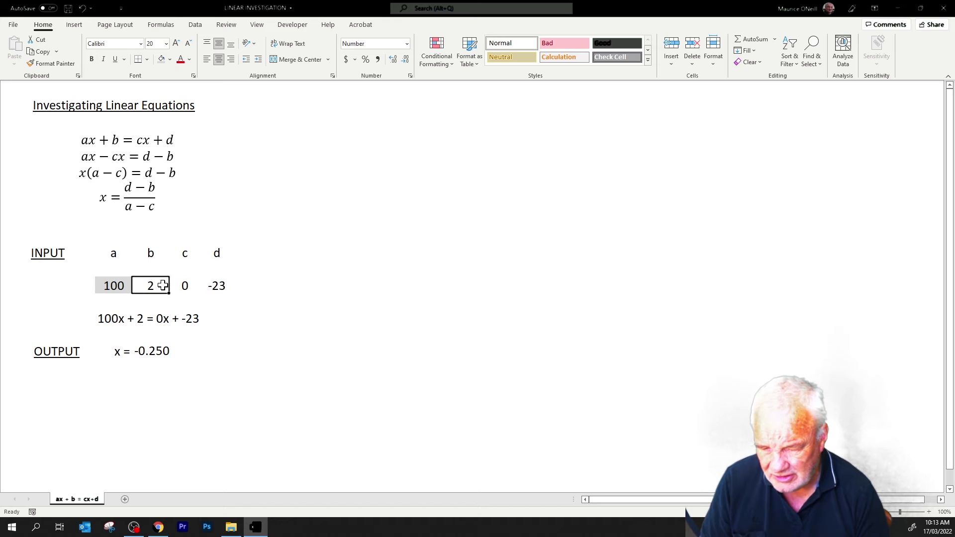
{"action": "left_click_drag", "start_coordinate": [163, 286], "coordinate": [215, 283]}
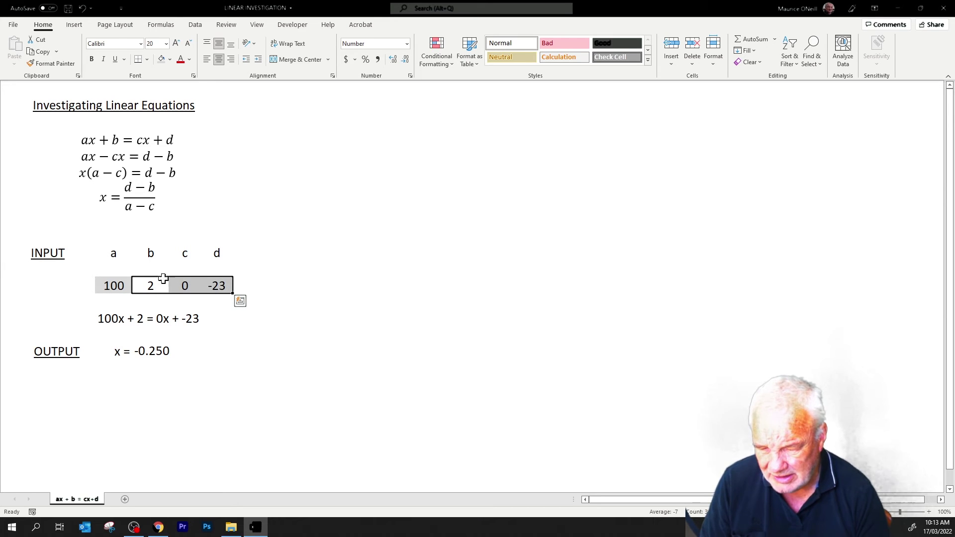
{"action": "left_click", "coordinate": [170, 60]}
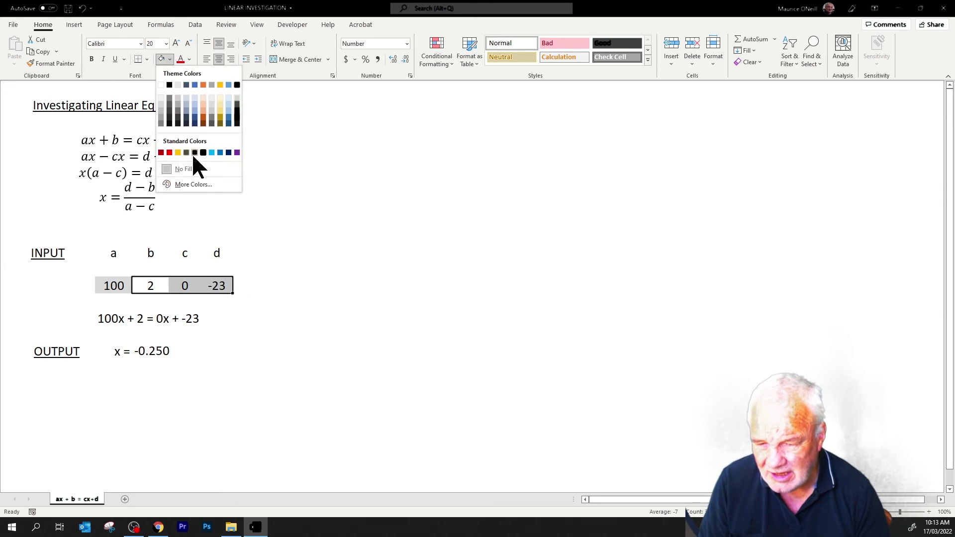
{"action": "left_click", "coordinate": [171, 168]}
{"action": "left_click", "coordinate": [271, 347]}
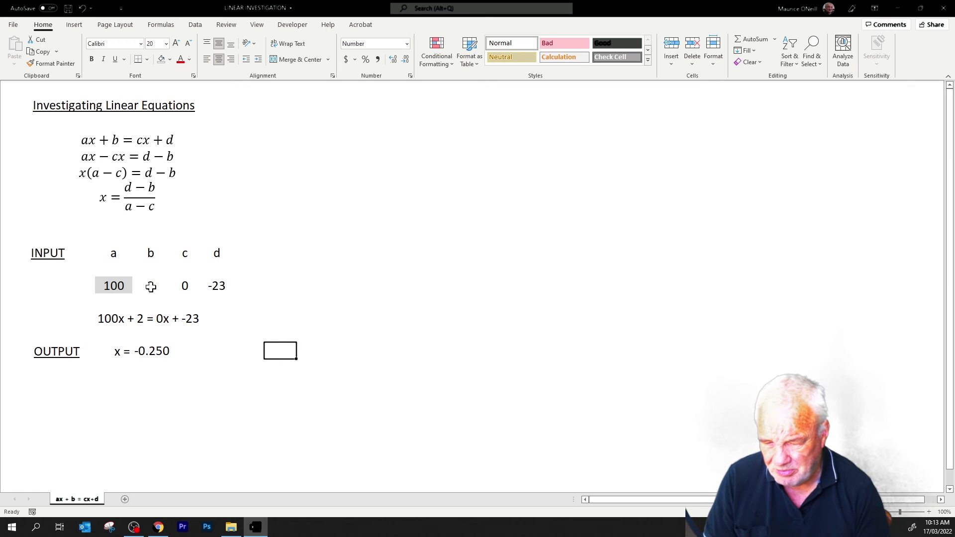
Use Format Painter to copy the grey input formatting onto the b, c and d cells
{"action": "left_click", "coordinate": [113, 285]}
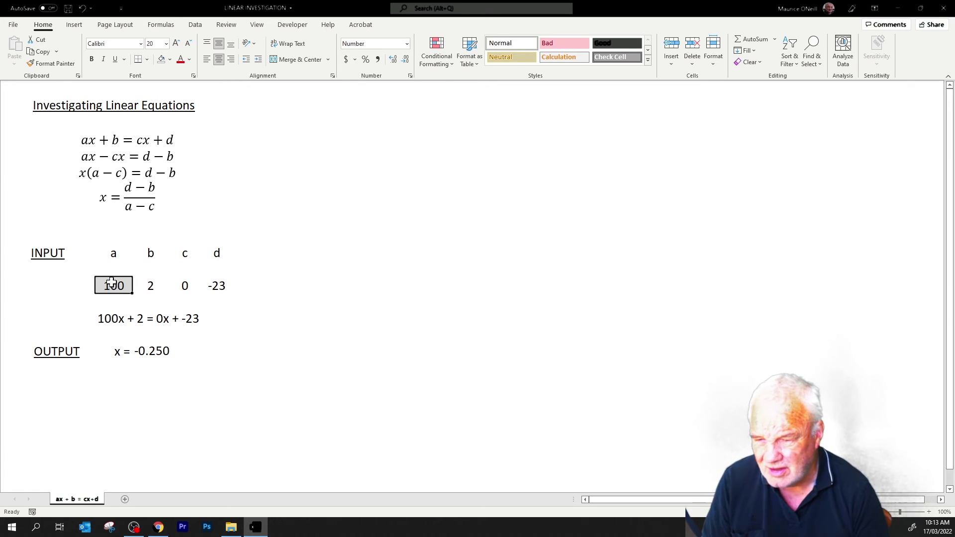
{"action": "left_click", "coordinate": [53, 64]}
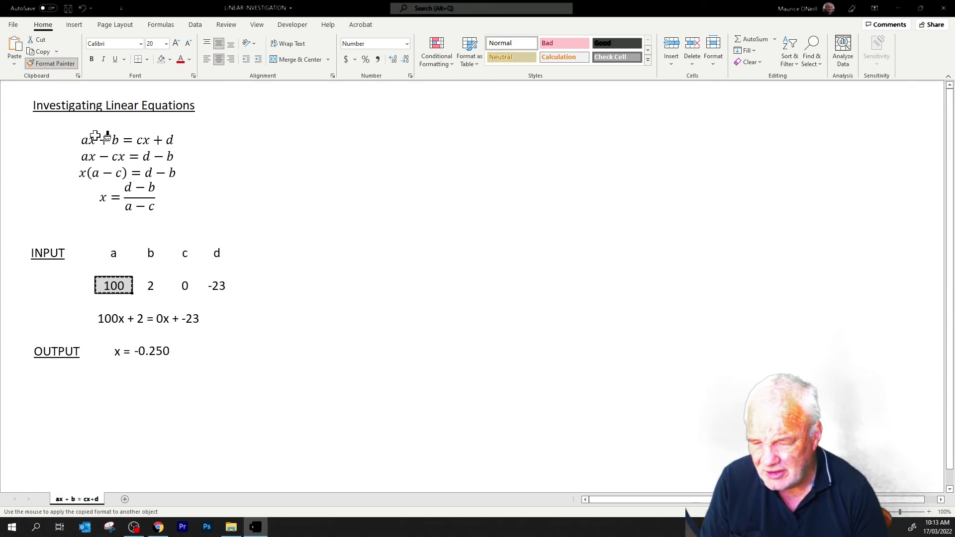
{"action": "left_click", "coordinate": [155, 285]}
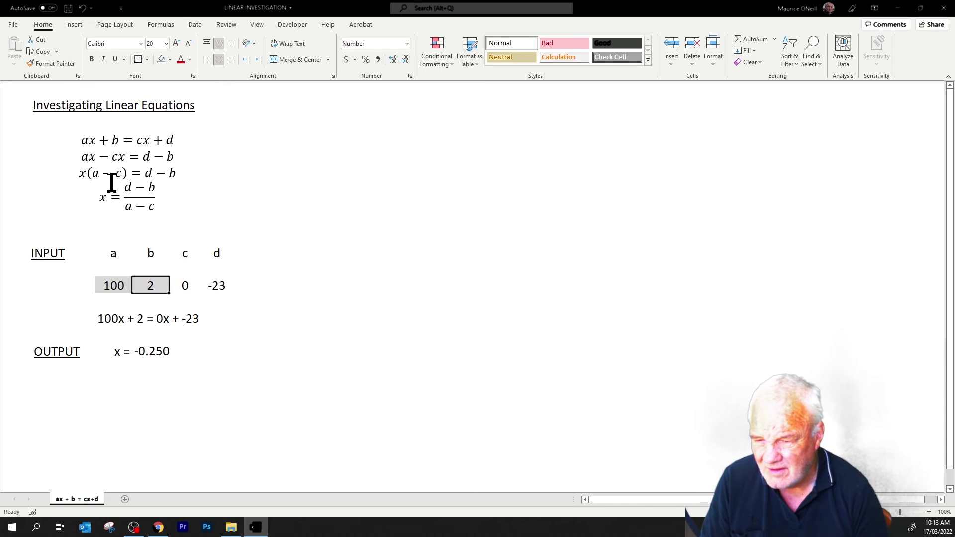
{"action": "left_click", "coordinate": [57, 64]}
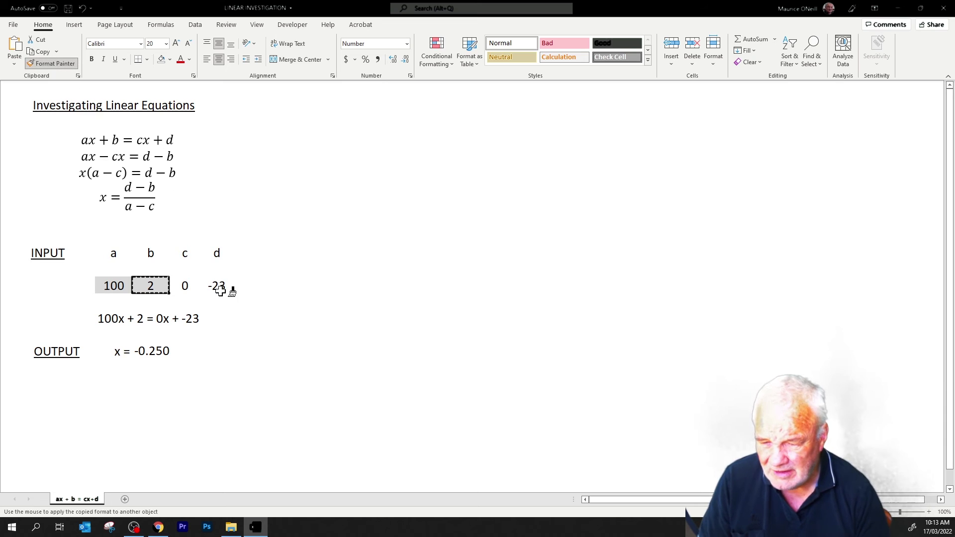
{"action": "left_click", "coordinate": [188, 287]}
{"action": "left_click", "coordinate": [217, 286]}
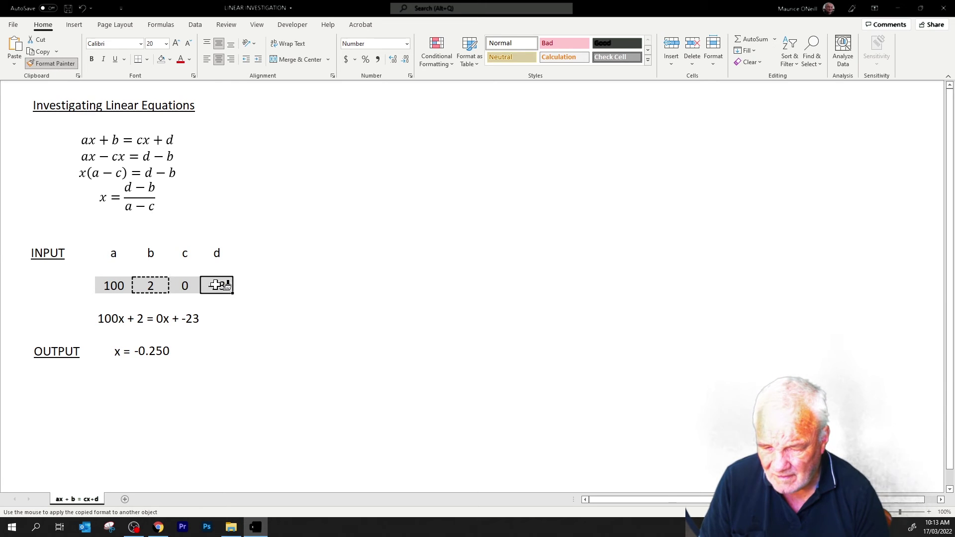
{"action": "key", "text": "Escape"}
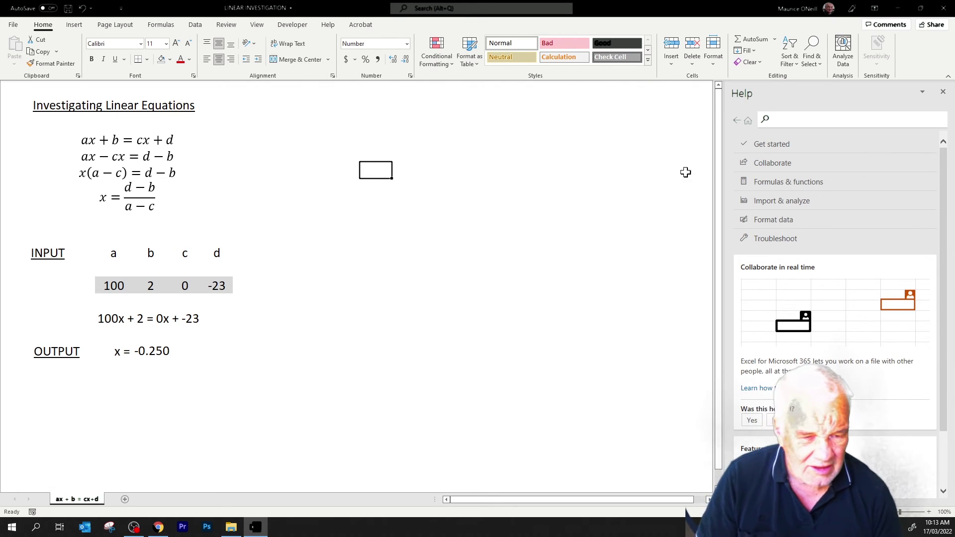
Close the Help pane and clear a stray outline border from an empty cell
{"action": "left_click", "coordinate": [943, 92]}
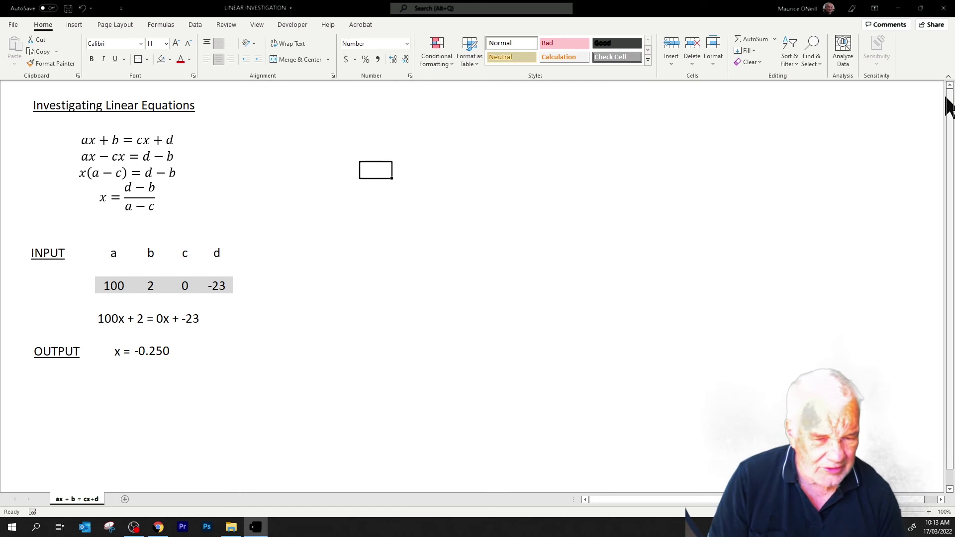
{"action": "left_click", "coordinate": [714, 58]}
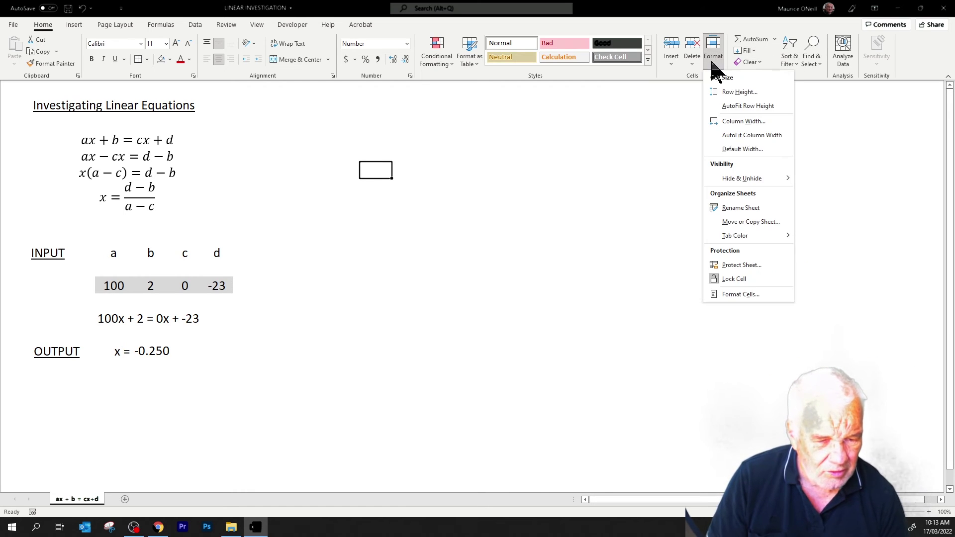
{"action": "left_click", "coordinate": [746, 296]}
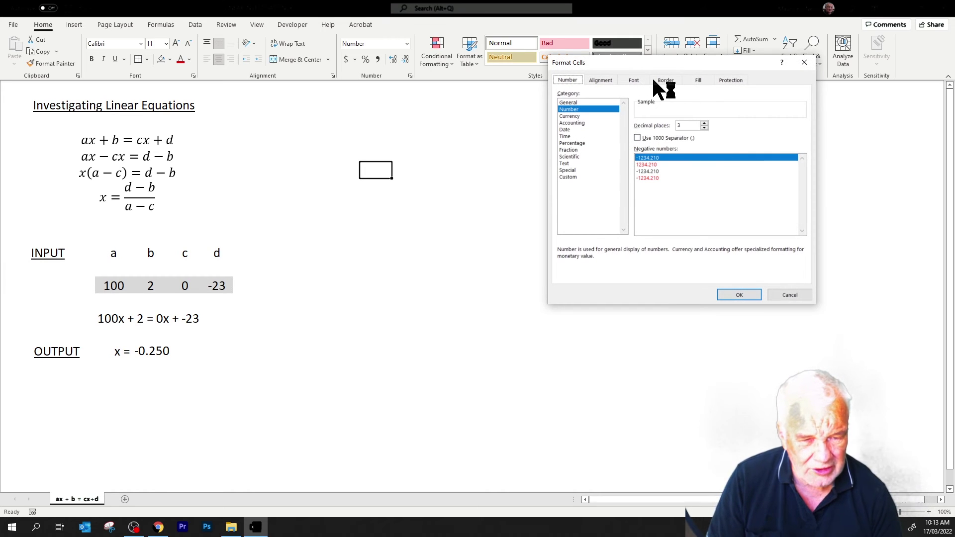
{"action": "left_click", "coordinate": [660, 78]}
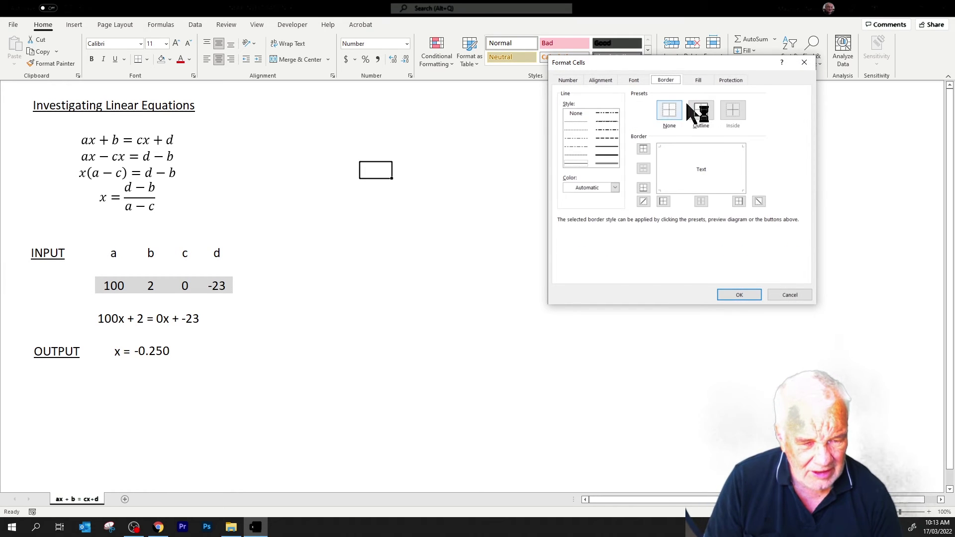
{"action": "left_click", "coordinate": [699, 110]}
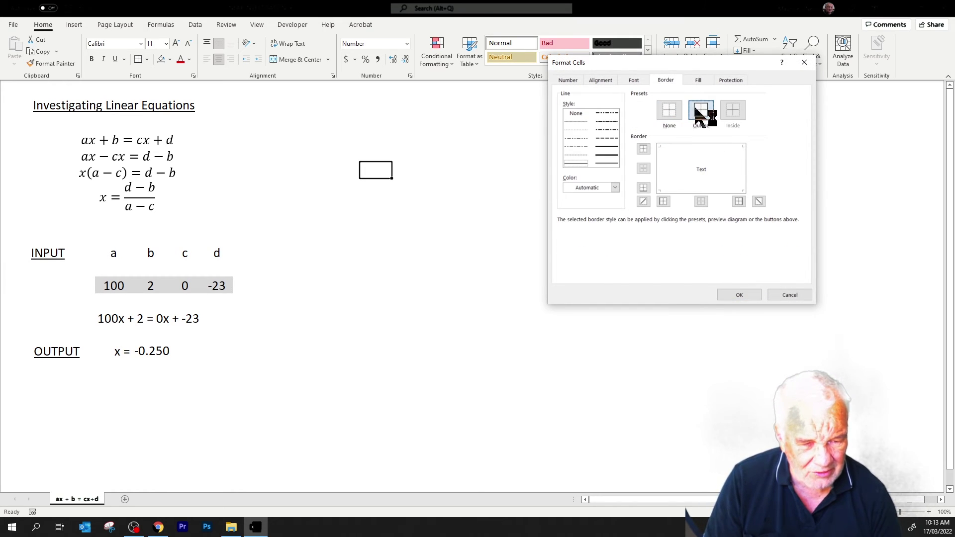
{"action": "left_click", "coordinate": [747, 292]}
{"action": "left_click", "coordinate": [566, 317]}
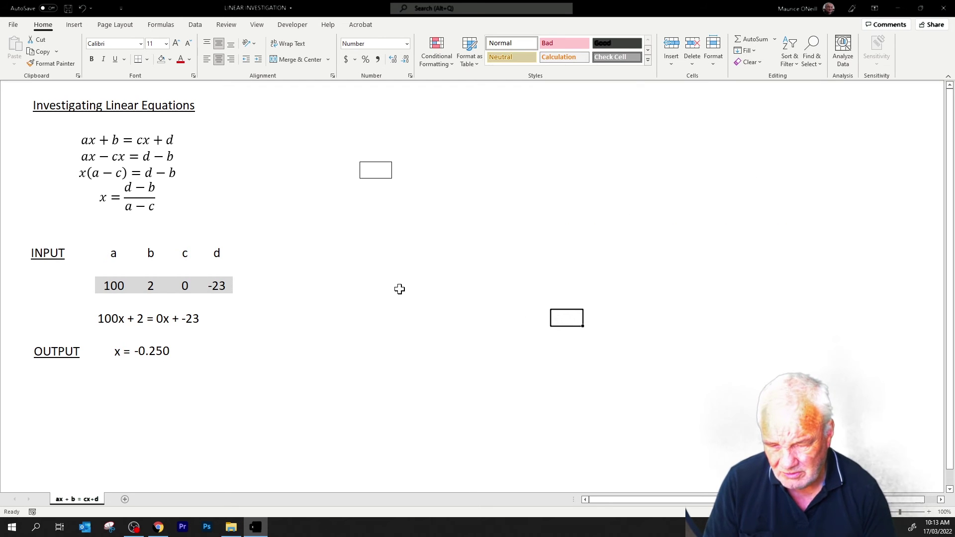
{"action": "left_click_drag", "start_coordinate": [109, 285], "coordinate": [222, 287]}
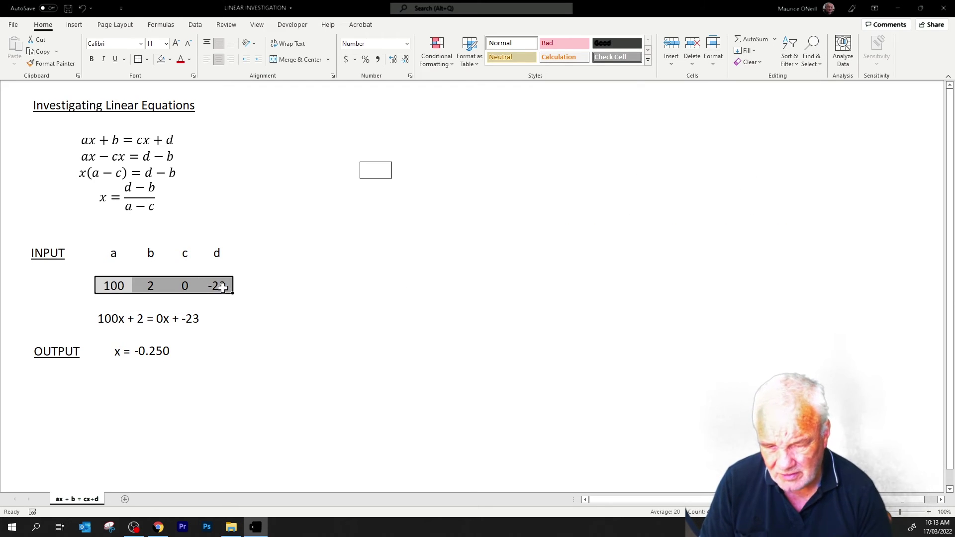
{"action": "left_click", "coordinate": [383, 166]}
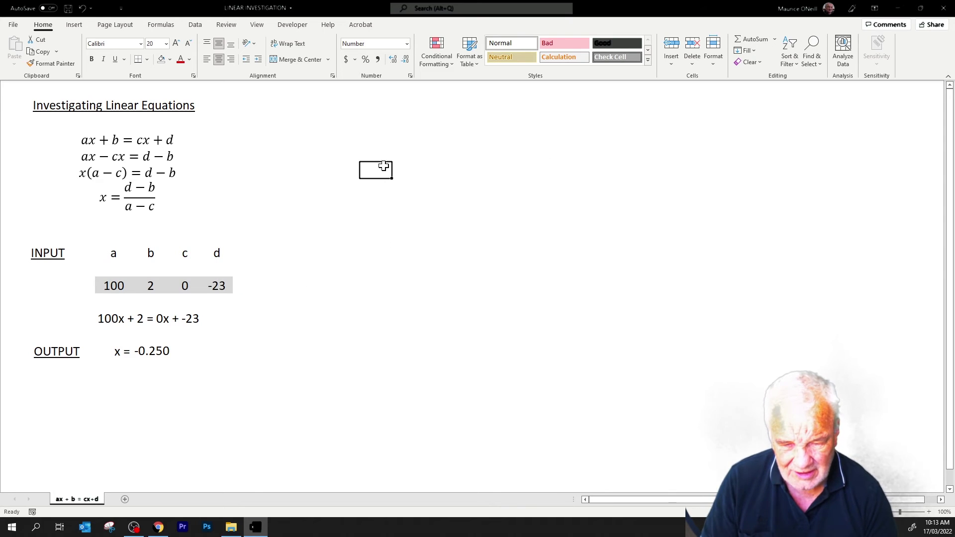
{"action": "left_click", "coordinate": [758, 62]}
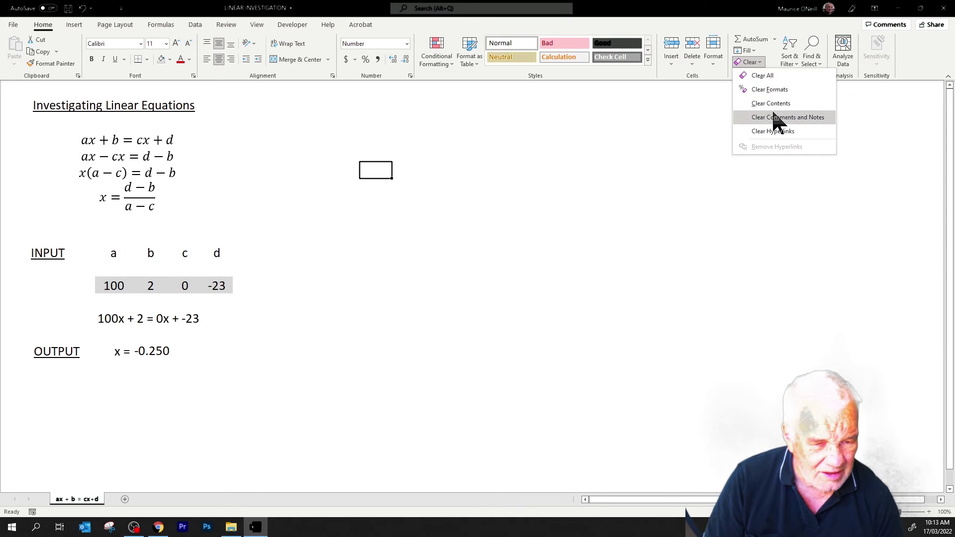
{"action": "left_click", "coordinate": [766, 79]}
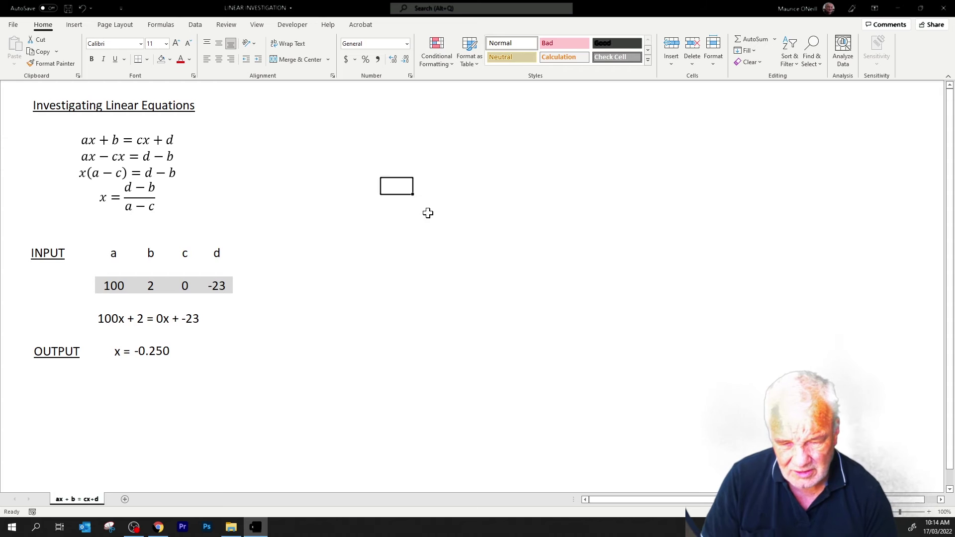
Apply Outline and Inside borders to the four input cells 100, 2, 0 and -23
{"action": "left_click_drag", "start_coordinate": [107, 285], "coordinate": [231, 279]}
{"action": "left_click", "coordinate": [712, 63]}
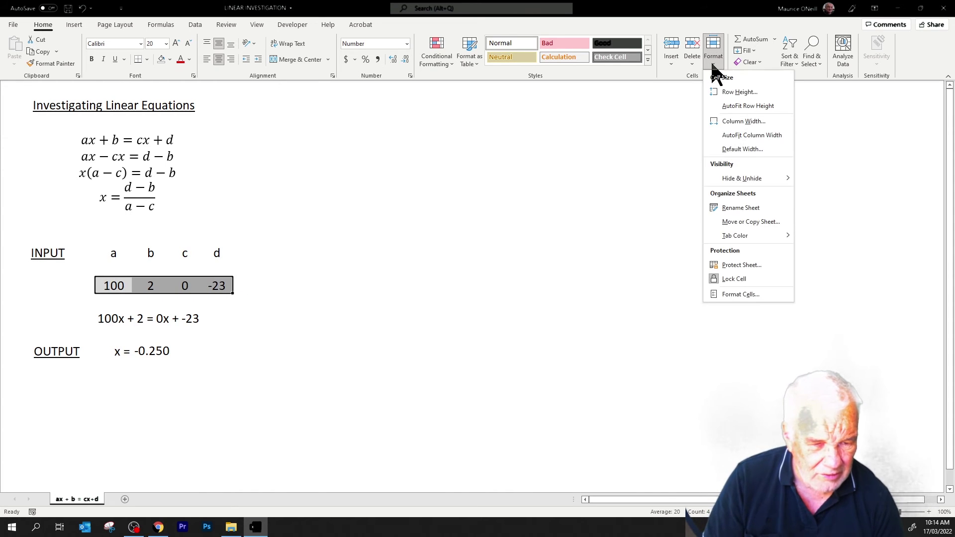
{"action": "left_click", "coordinate": [741, 295]}
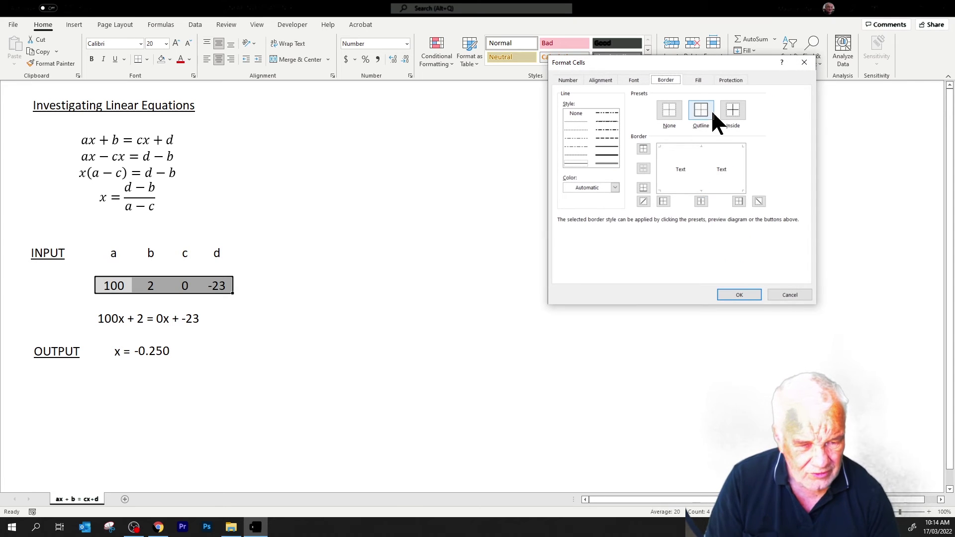
{"action": "left_click", "coordinate": [707, 120]}
{"action": "left_click", "coordinate": [735, 116]}
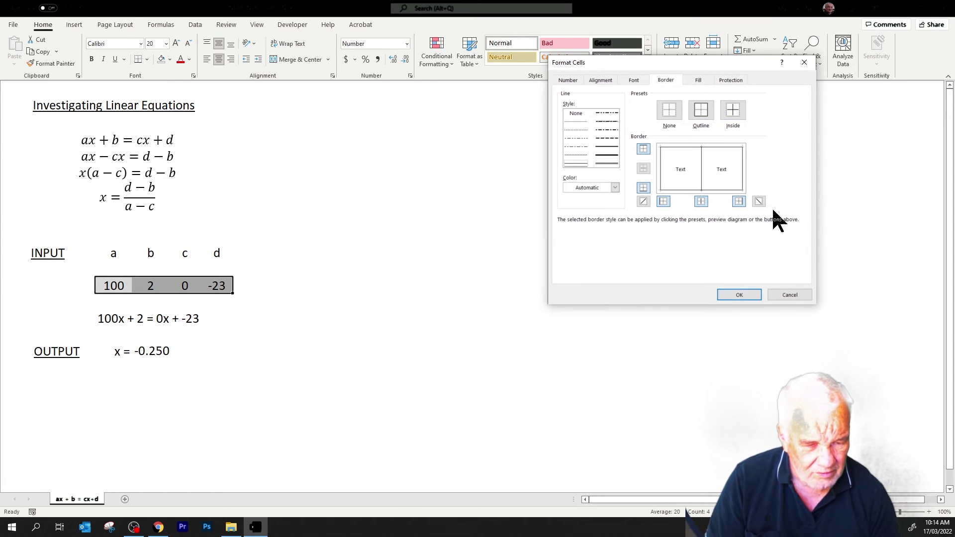
{"action": "left_click", "coordinate": [757, 294]}
{"action": "left_click", "coordinate": [523, 287]}
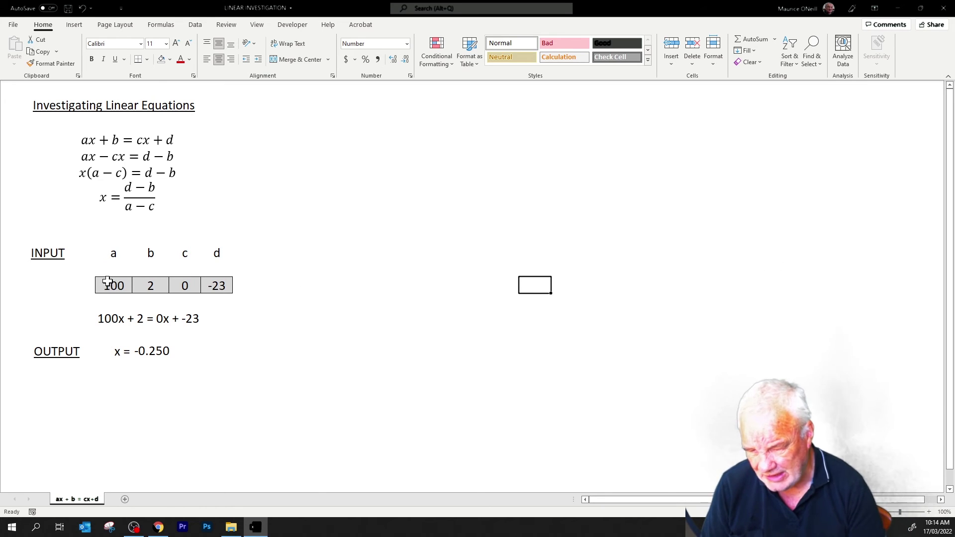
Set the column width of the d input cell (-23) to 15
{"action": "left_click_drag", "start_coordinate": [107, 281], "coordinate": [210, 285]}
{"action": "left_click", "coordinate": [715, 70]}
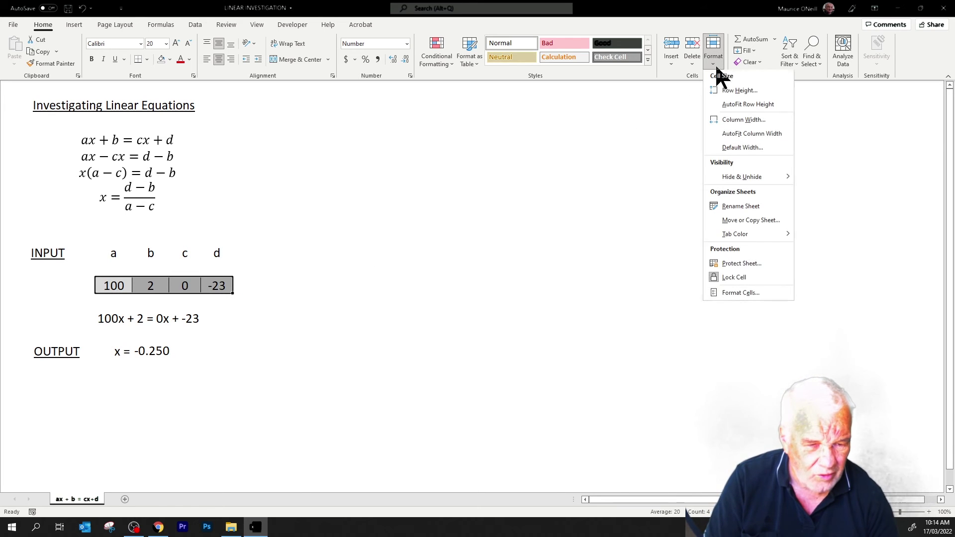
{"action": "left_click", "coordinate": [743, 123]}
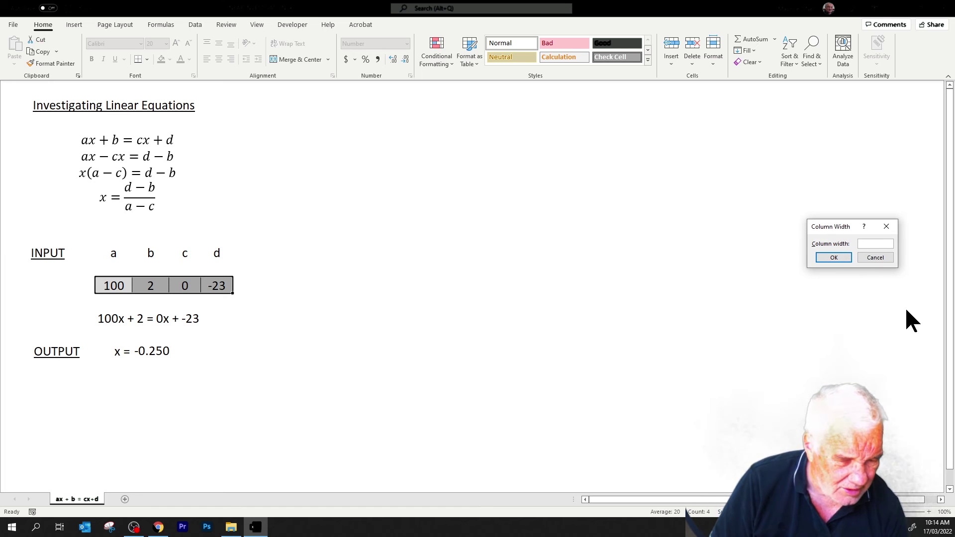
{"action": "left_click", "coordinate": [878, 258]}
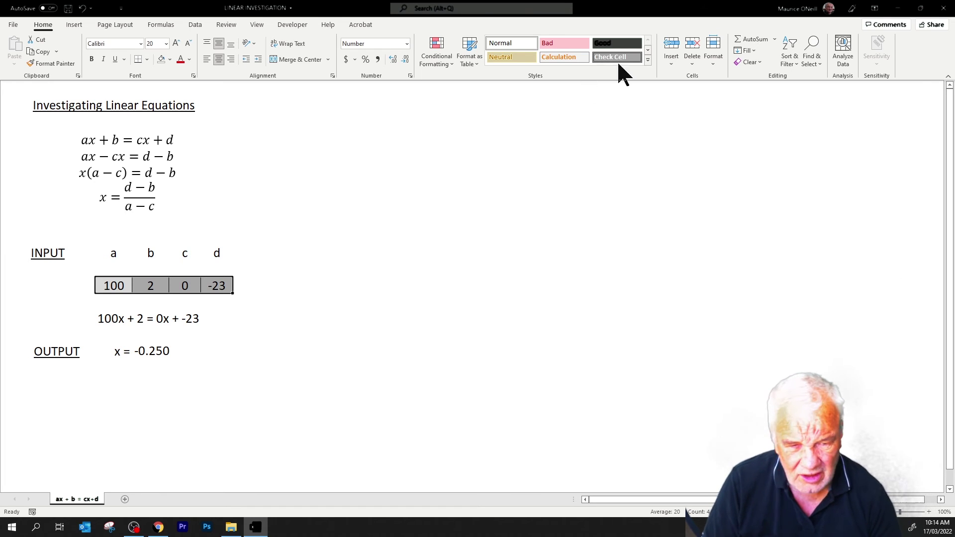
{"action": "left_click", "coordinate": [715, 69]}
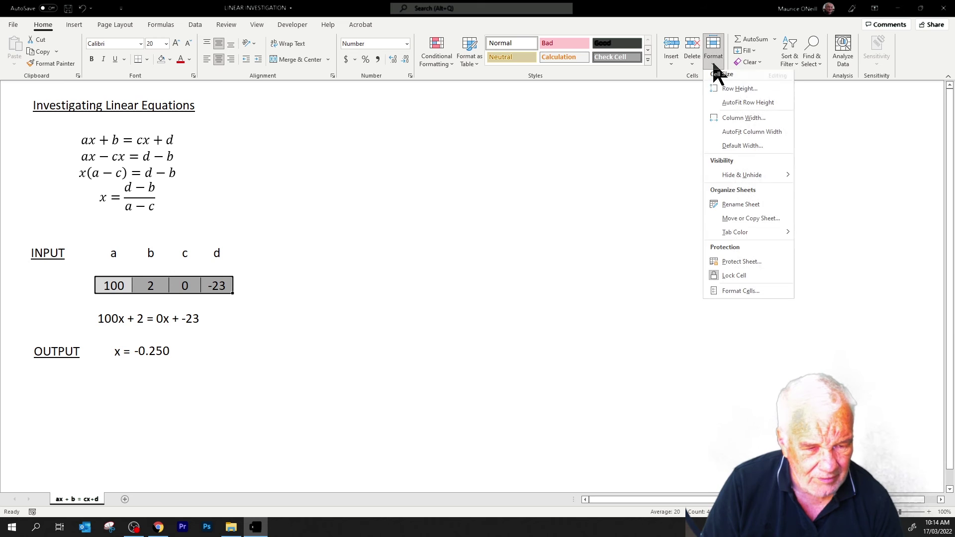
{"action": "key", "text": "Escape"}
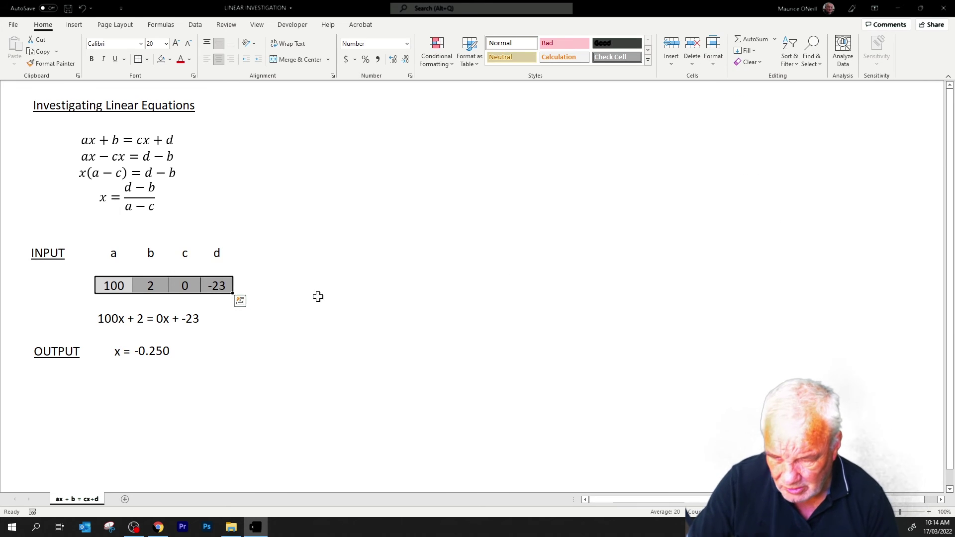
{"action": "left_click", "coordinate": [228, 304]}
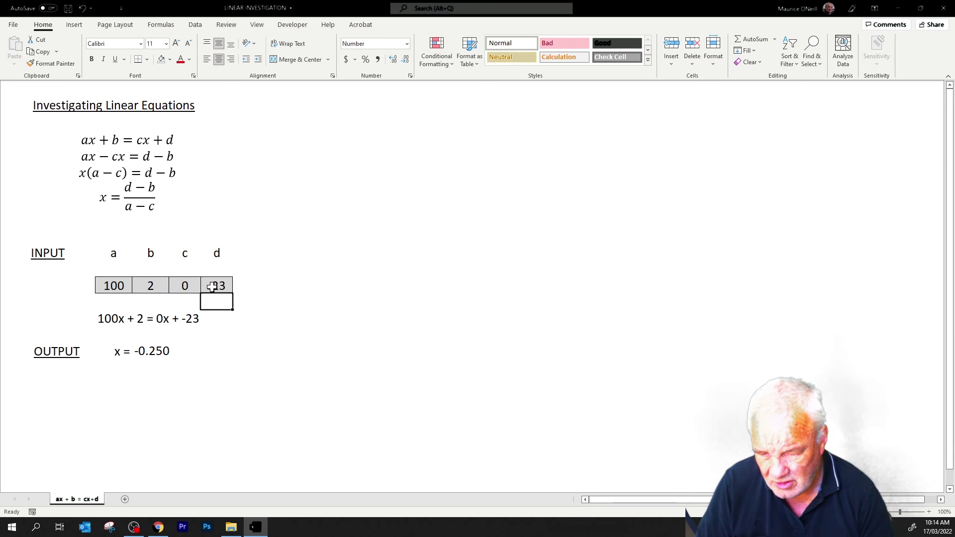
{"action": "left_click", "coordinate": [219, 286]}
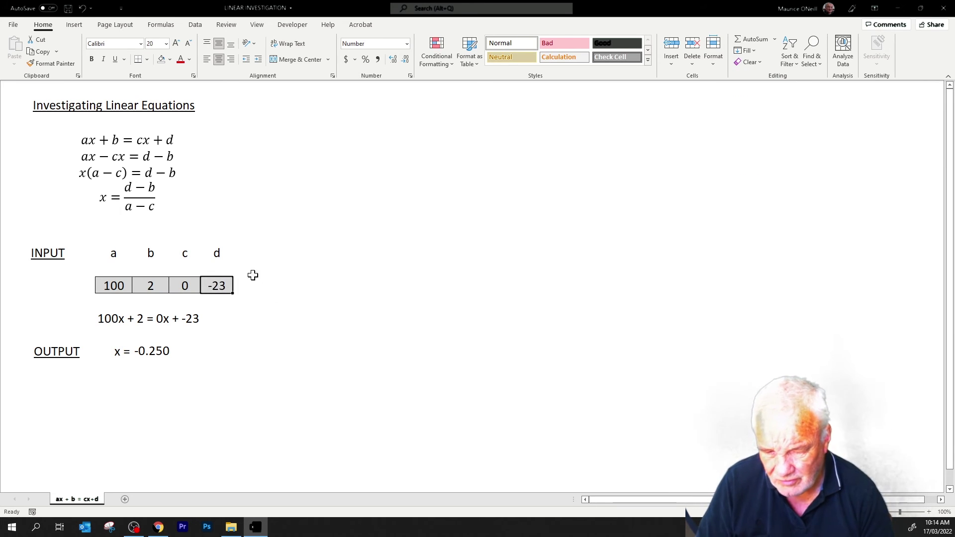
{"action": "left_click", "coordinate": [716, 70]}
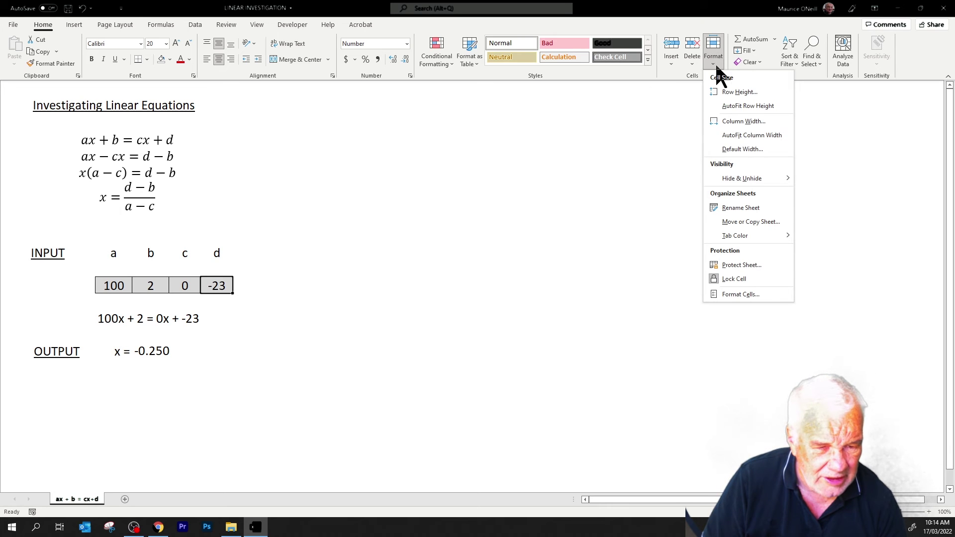
{"action": "left_click", "coordinate": [739, 124]}
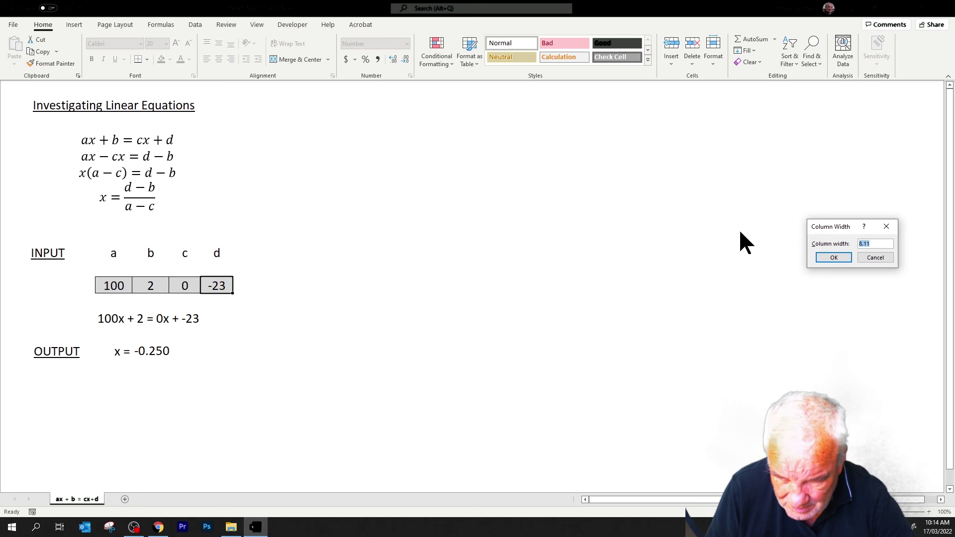
{"action": "type", "text": "15"}
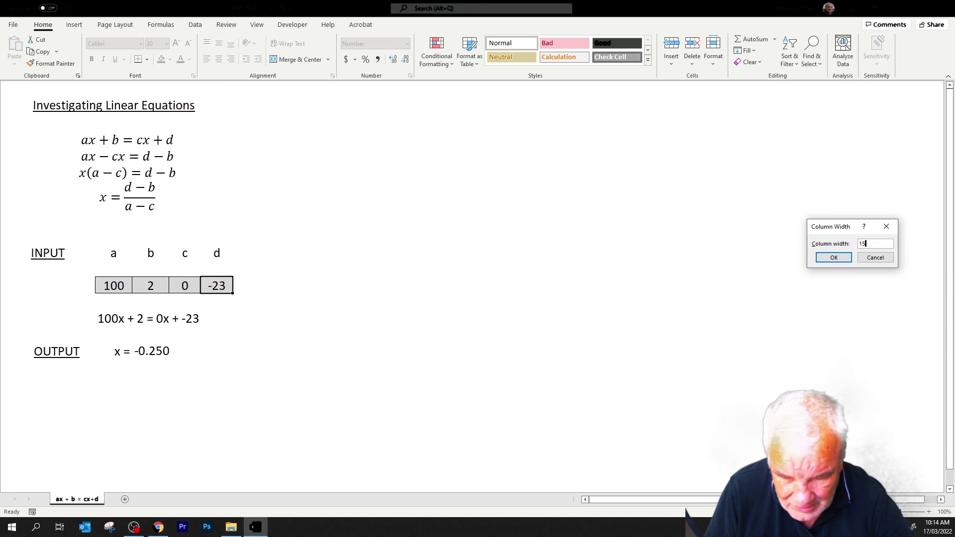
{"action": "key", "text": "Return"}
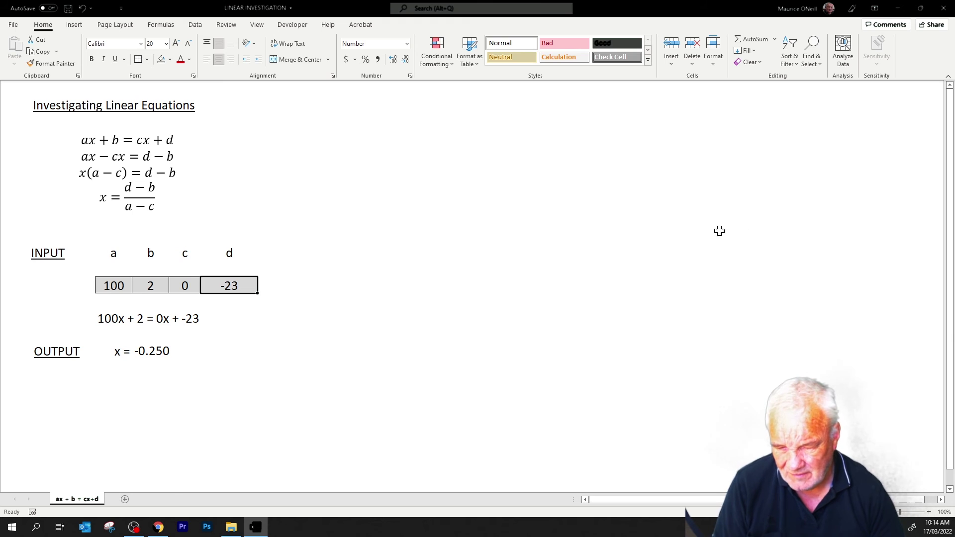
{"action": "left_click", "coordinate": [347, 347]}
Widen all four input columns, 100 through -23, to a width of 15
{"action": "left_click_drag", "start_coordinate": [112, 287], "coordinate": [248, 285]}
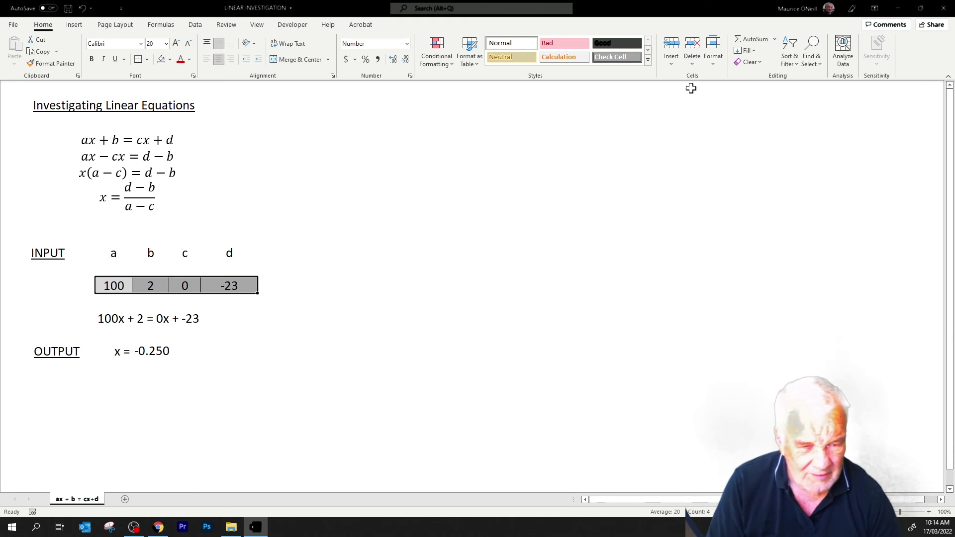
{"action": "left_click", "coordinate": [715, 62]}
{"action": "left_click", "coordinate": [748, 124]}
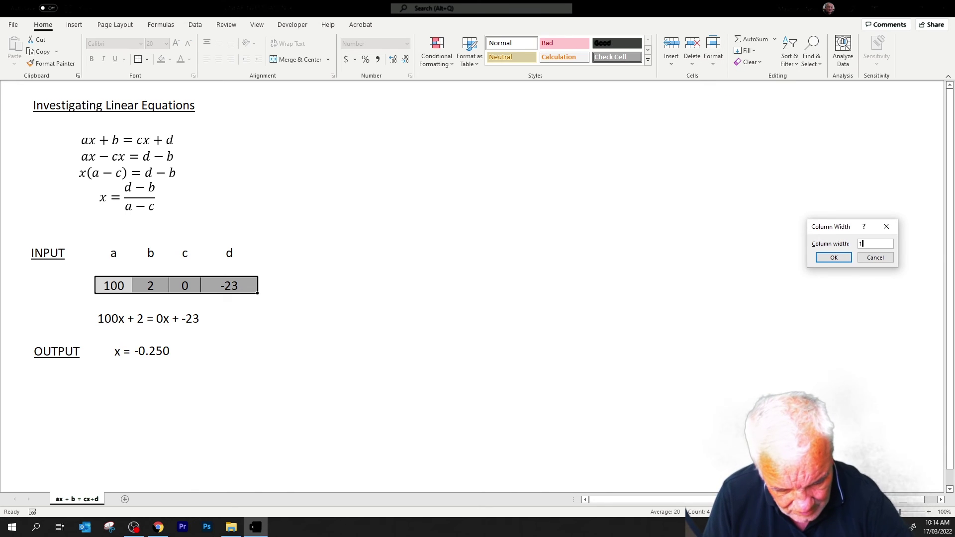
{"action": "key", "text": "Return"}
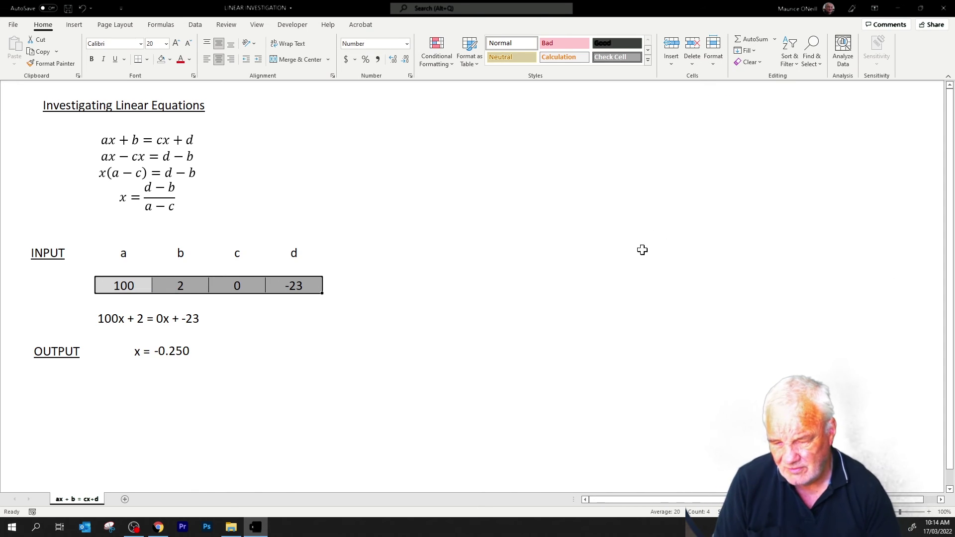
{"action": "left_click", "coordinate": [593, 309]}
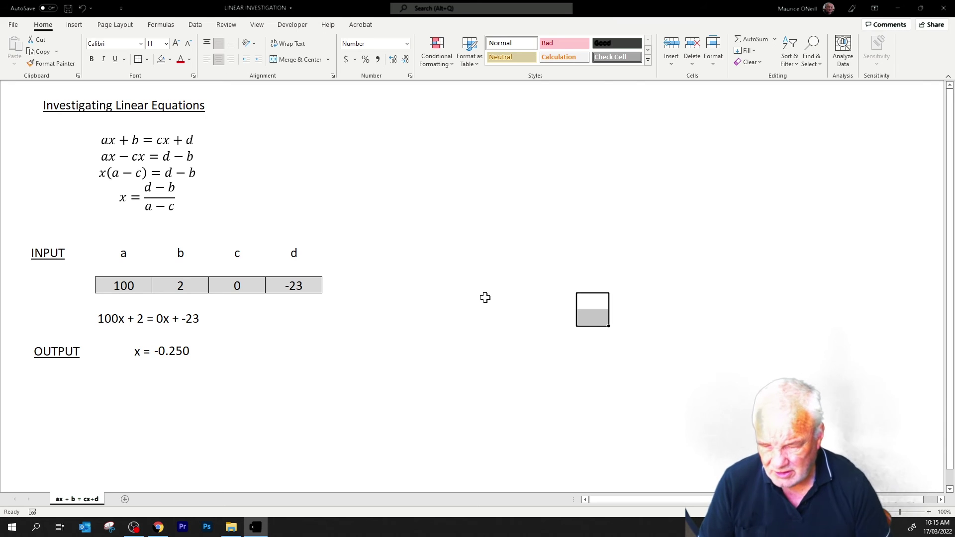
Merge and centre the equation line 100x + 2 = 0x + -23 across columns a to d
{"action": "left_click", "coordinate": [105, 317]}
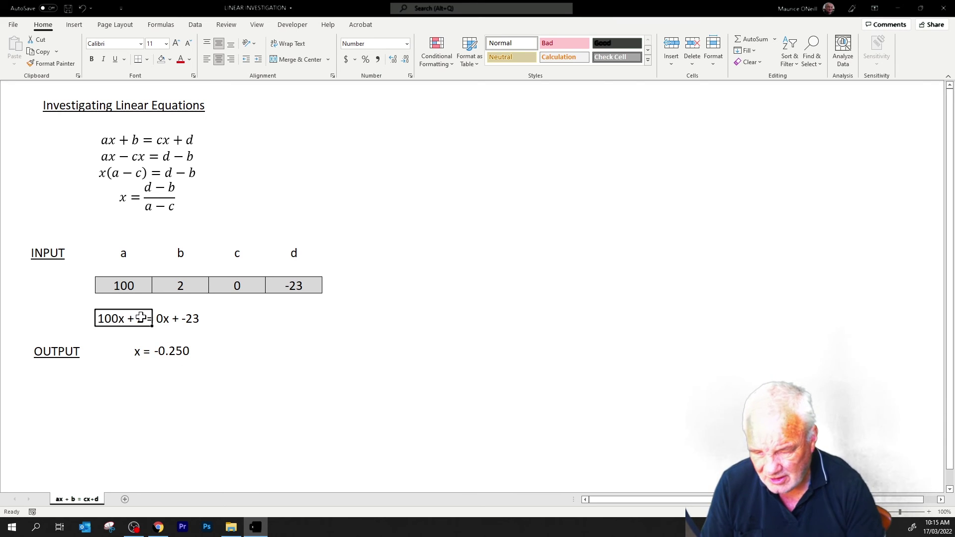
{"action": "left_click_drag", "start_coordinate": [141, 318], "coordinate": [292, 317]}
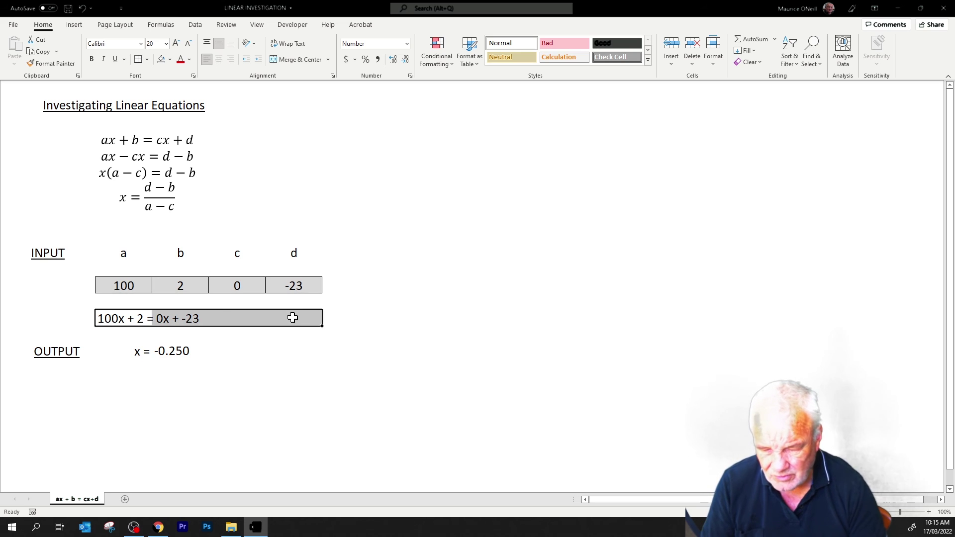
{"action": "left_click", "coordinate": [313, 59]}
{"action": "left_click", "coordinate": [422, 289]}
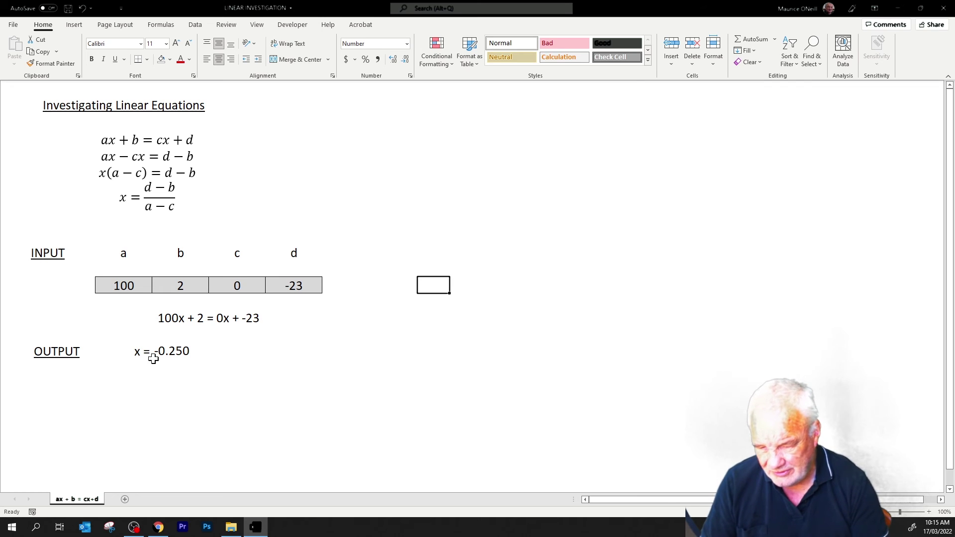
Merge and centre the output row across to the d column and inspect its cells
{"action": "left_click_drag", "start_coordinate": [107, 351], "coordinate": [281, 351]}
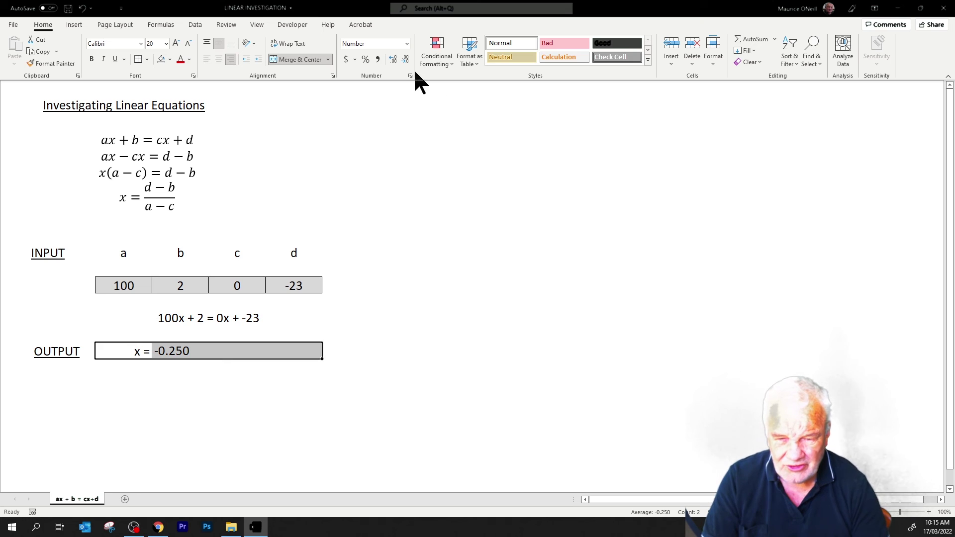
{"action": "left_click", "coordinate": [303, 60]}
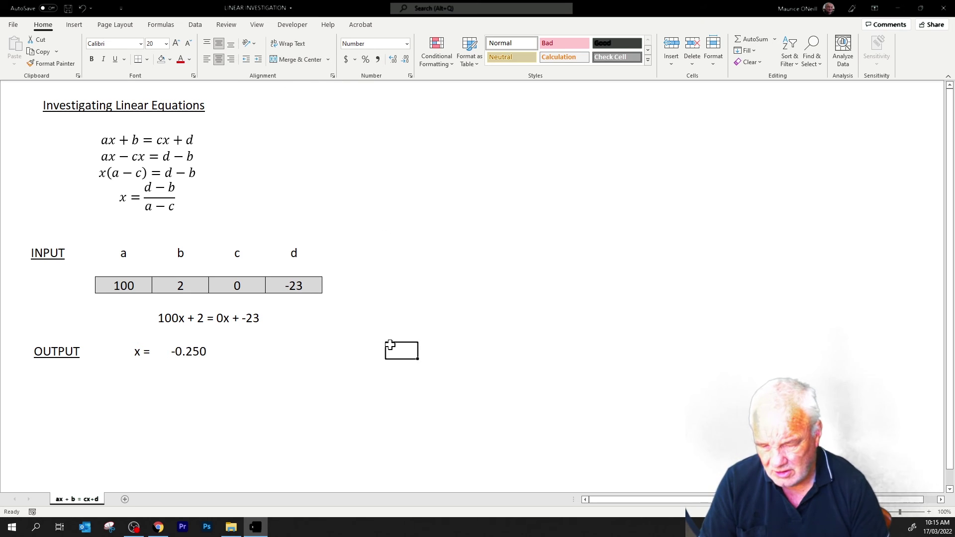
{"action": "left_click", "coordinate": [390, 346]}
{"action": "left_click", "coordinate": [113, 350]}
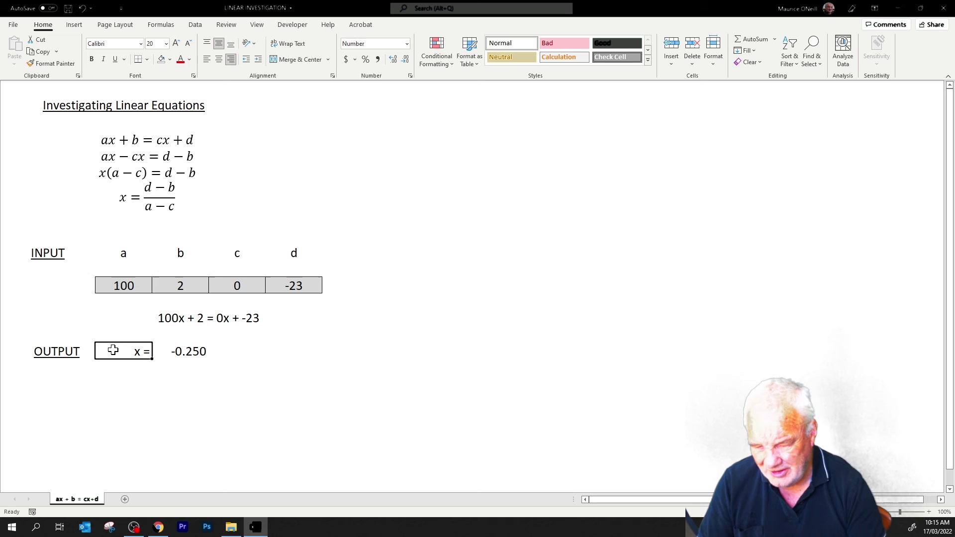
{"action": "left_click", "coordinate": [189, 355]}
{"action": "left_click", "coordinate": [125, 352]}
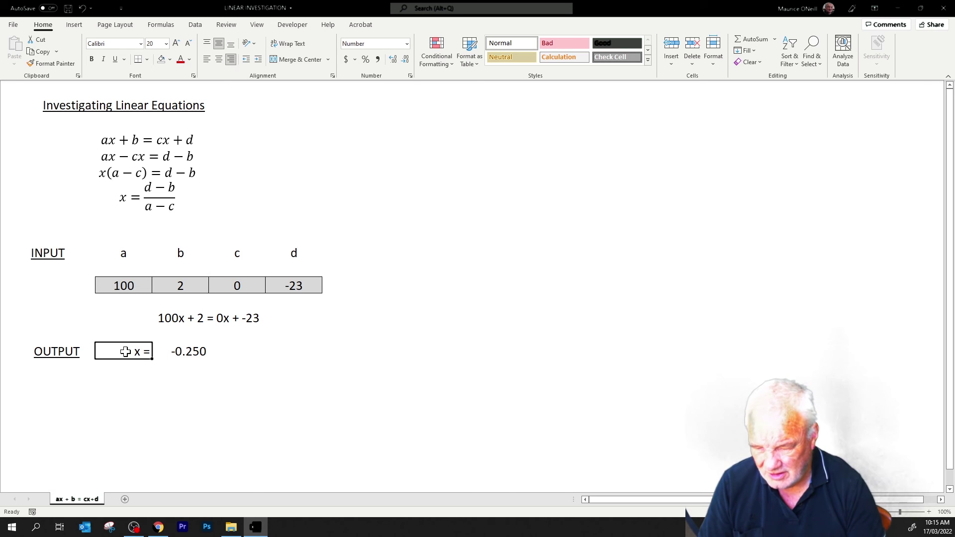
{"action": "left_click", "coordinate": [185, 384]}
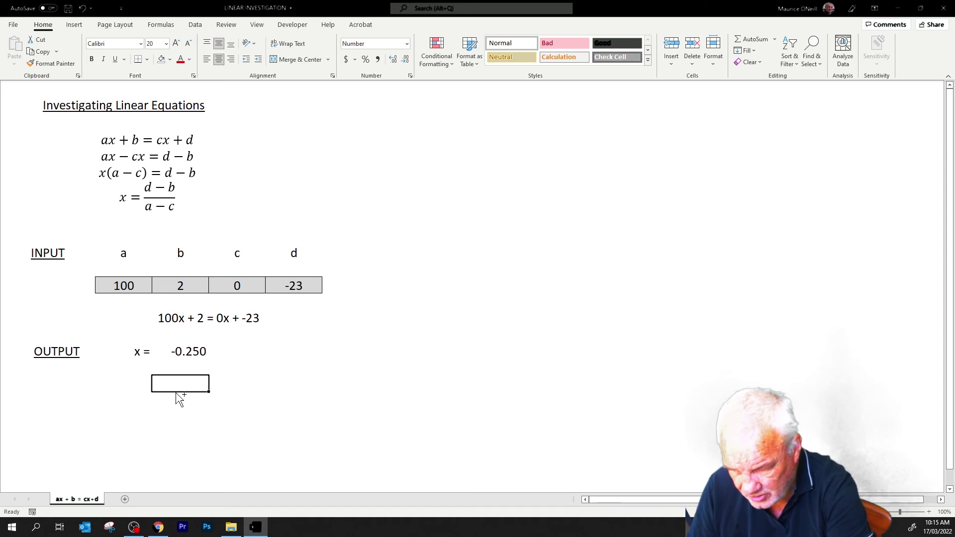
Undo the output-row merge so x = and -0.250 sit in separate cells
{"action": "key", "text": "ctrl+z"}
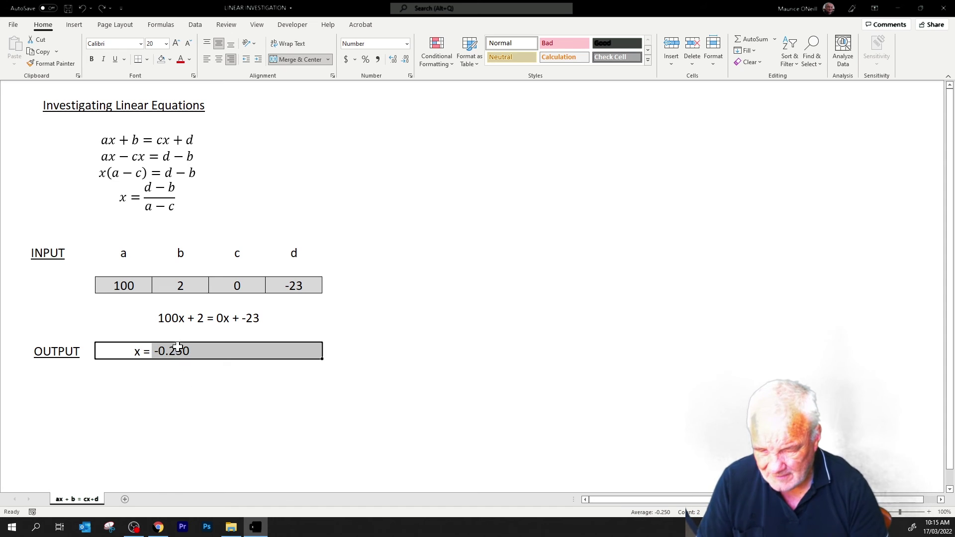
{"action": "key", "text": "ctrl+y"}
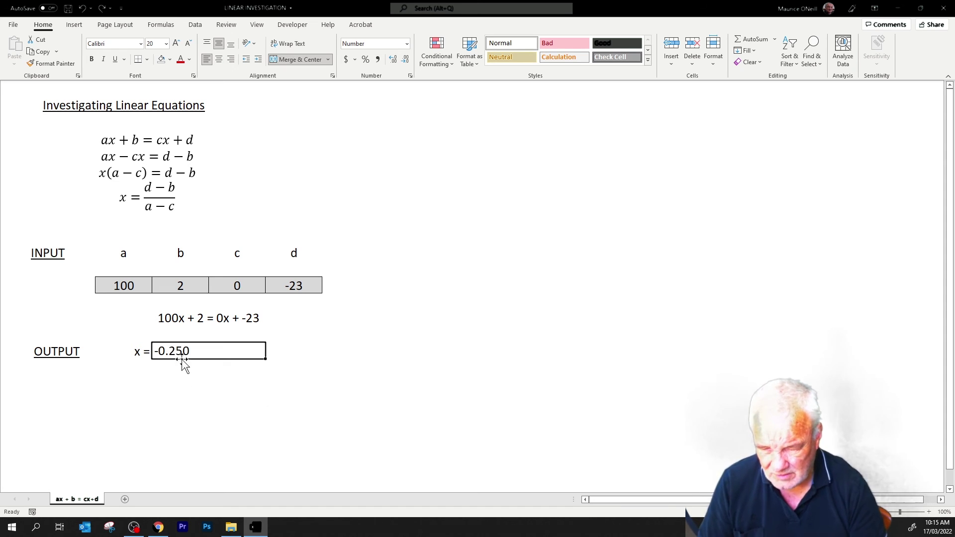
{"action": "left_click", "coordinate": [128, 352]}
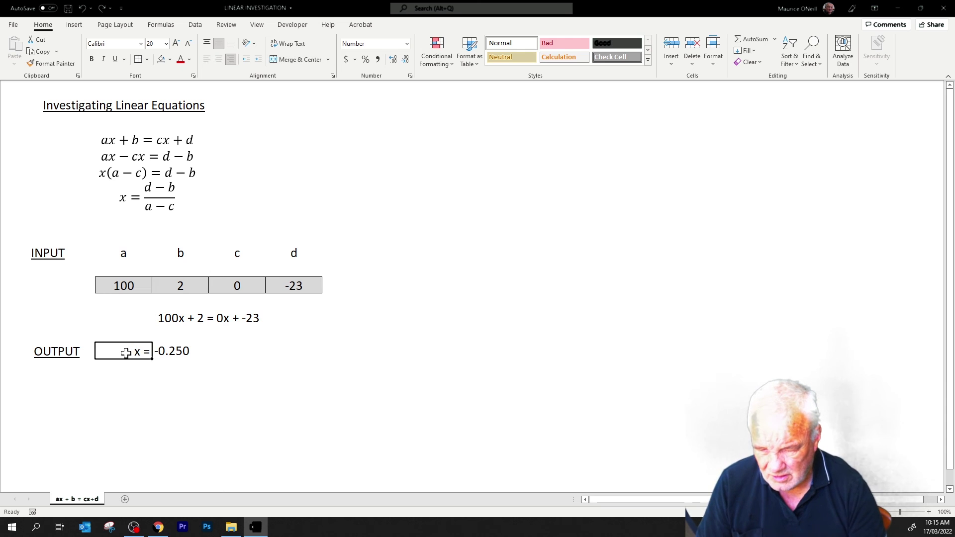
{"action": "left_click", "coordinate": [263, 380]}
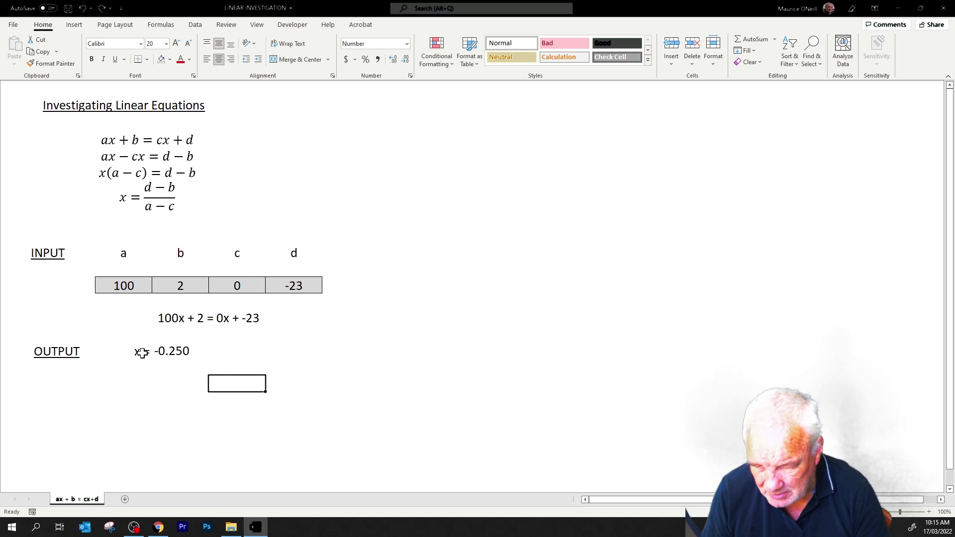
{"action": "left_click_drag", "start_coordinate": [141, 353], "coordinate": [194, 355]}
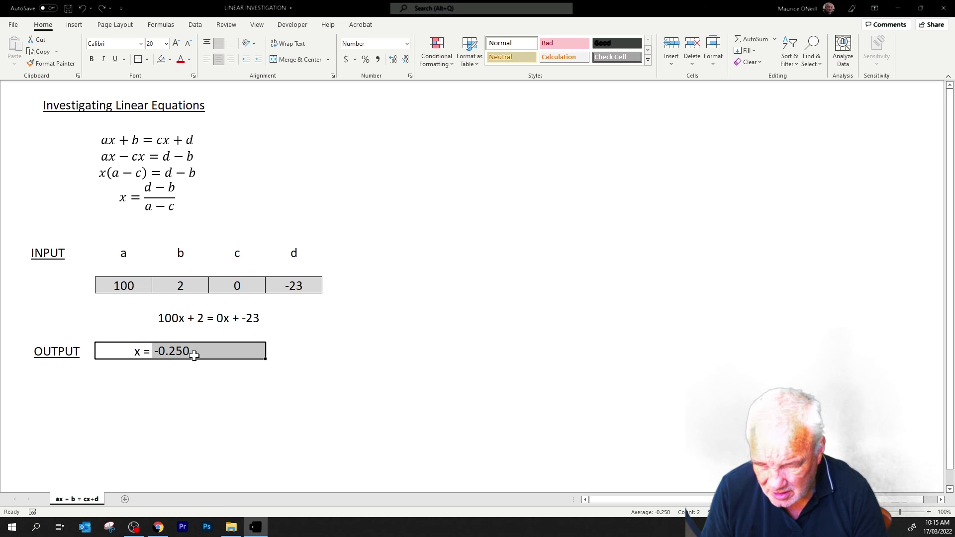
{"action": "left_click", "coordinate": [286, 366]}
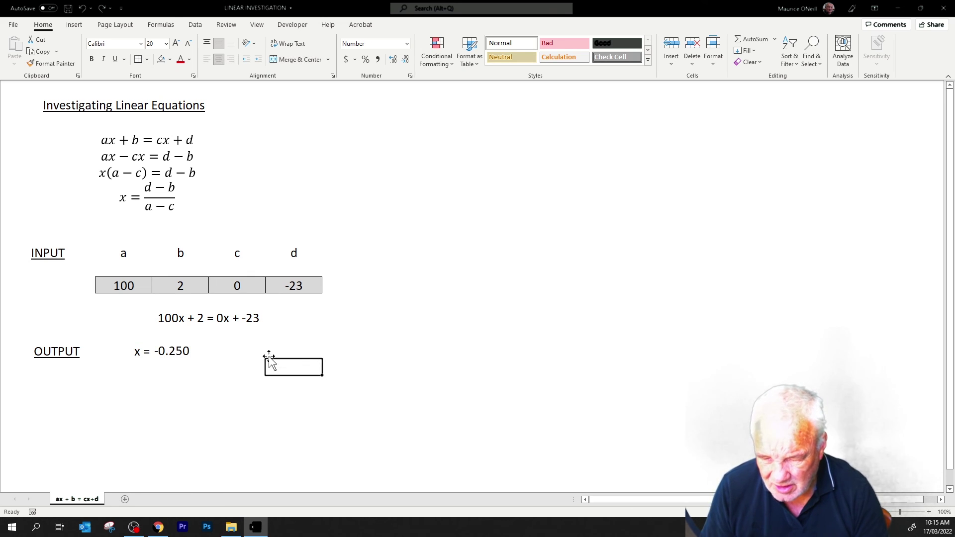
{"action": "left_click", "coordinate": [174, 351]}
{"action": "left_click_drag", "start_coordinate": [174, 351], "coordinate": [203, 351]}
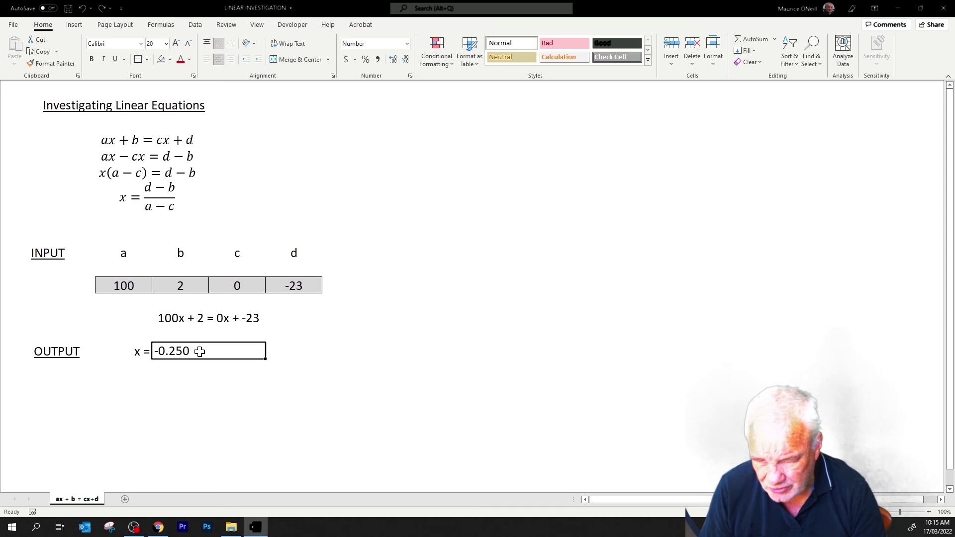
{"action": "left_click", "coordinate": [130, 352]}
{"action": "key", "text": "ctrl+z"}
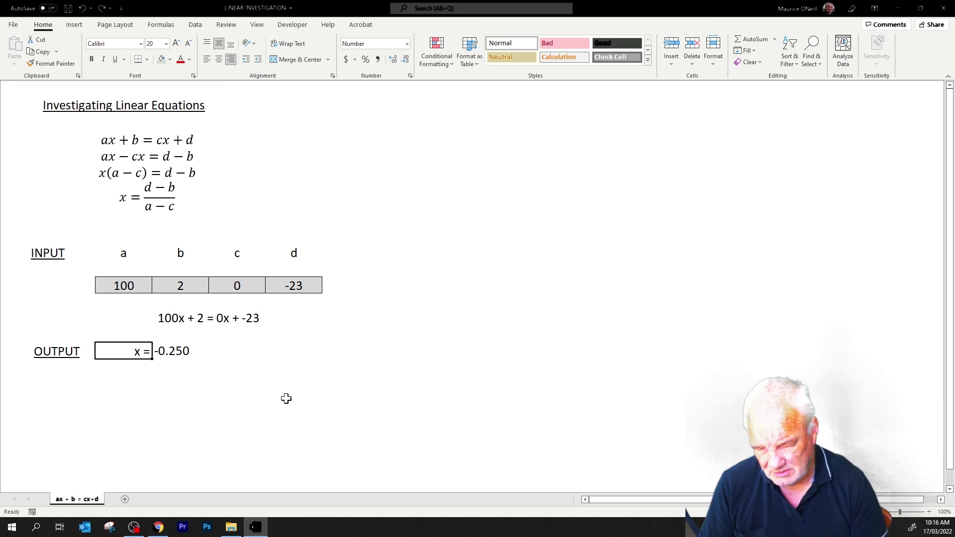
{"action": "left_click", "coordinate": [232, 385]}
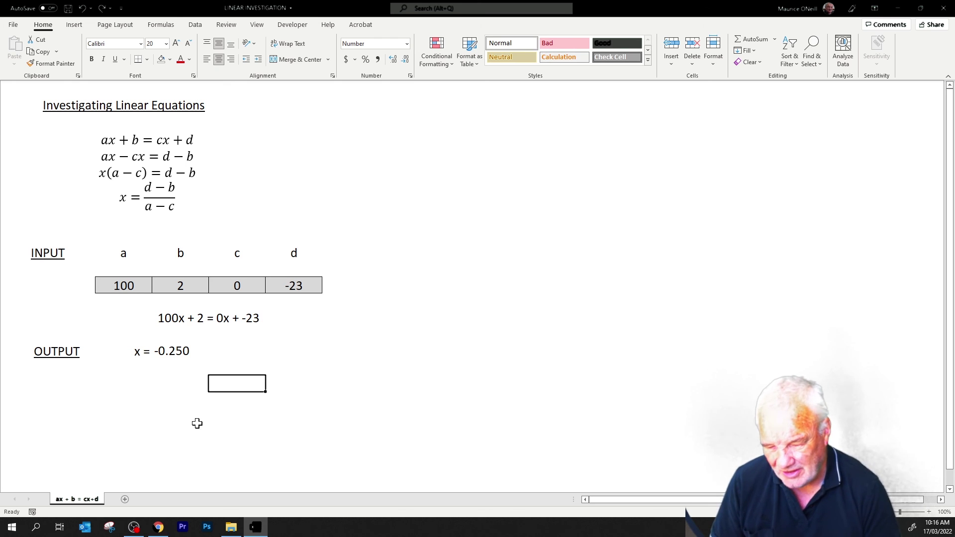
Set a to 0 and confirm the output shows No Solution
{"action": "left_click", "coordinate": [191, 351]}
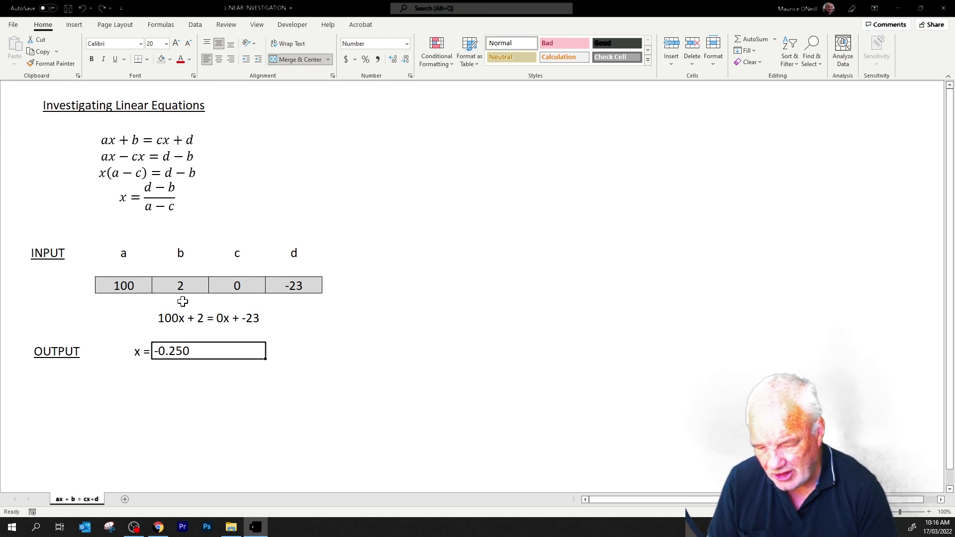
{"action": "left_click", "coordinate": [139, 283]}
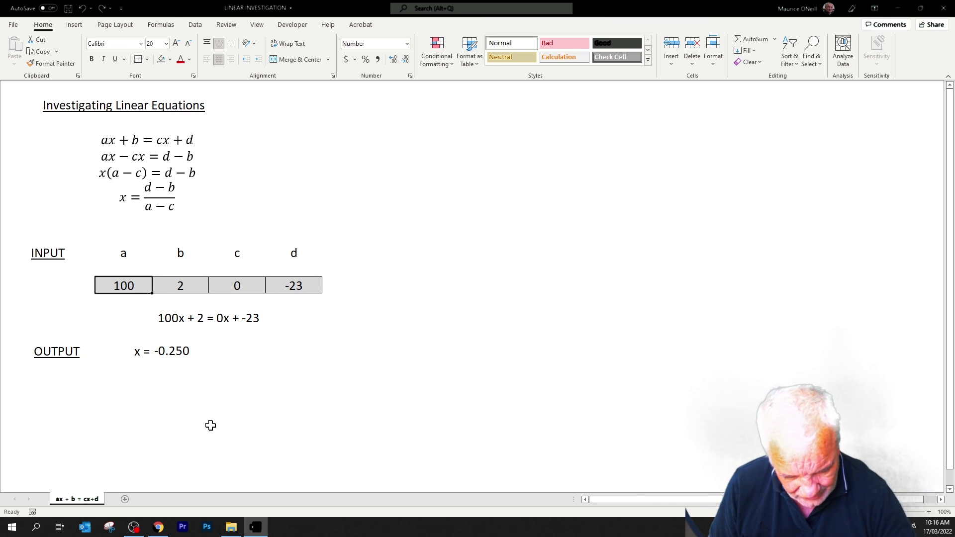
{"action": "type", "text": "0"}
{"action": "key", "text": "Tab"}
{"action": "key", "text": "Tab"}
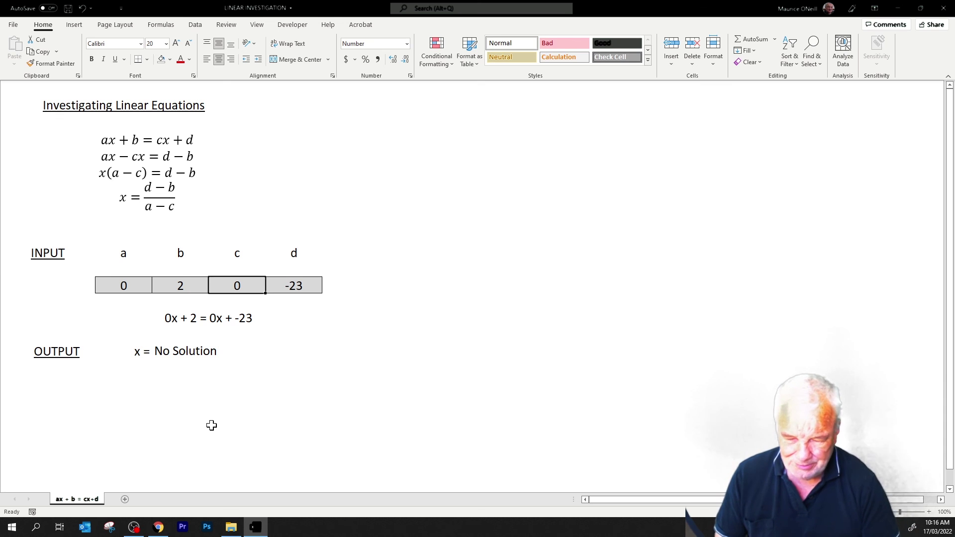
{"action": "left_click", "coordinate": [188, 353]}
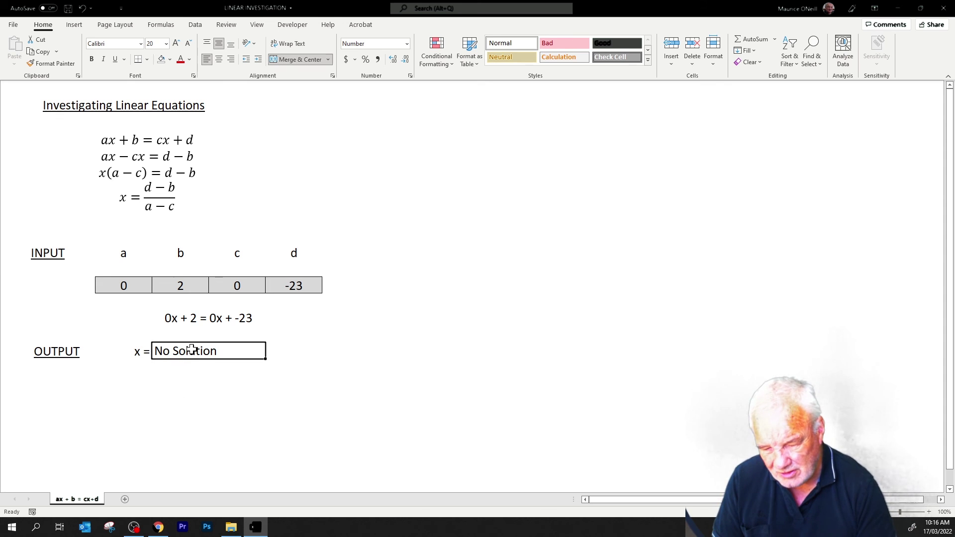
{"action": "key", "text": "Return"}
{"action": "left_click", "coordinate": [260, 387]}
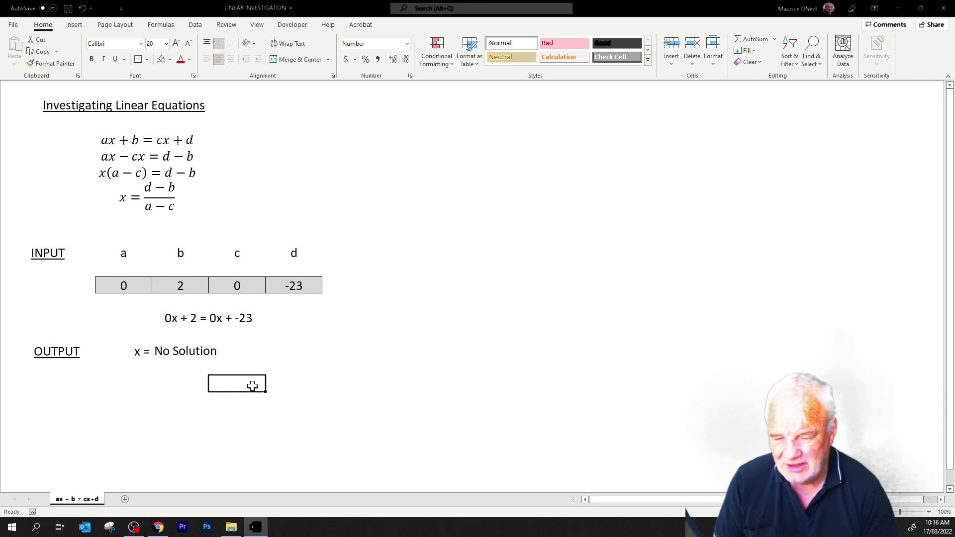
Enter 4, 3, 2 and 1 for a to d, giving x = -1.000
{"action": "left_click", "coordinate": [127, 286]}
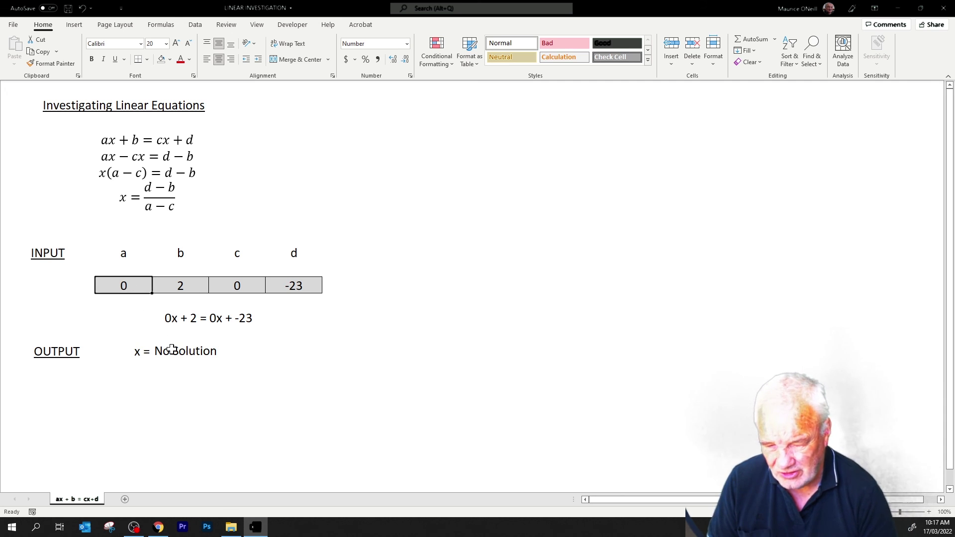
{"action": "type", "text": "4"}
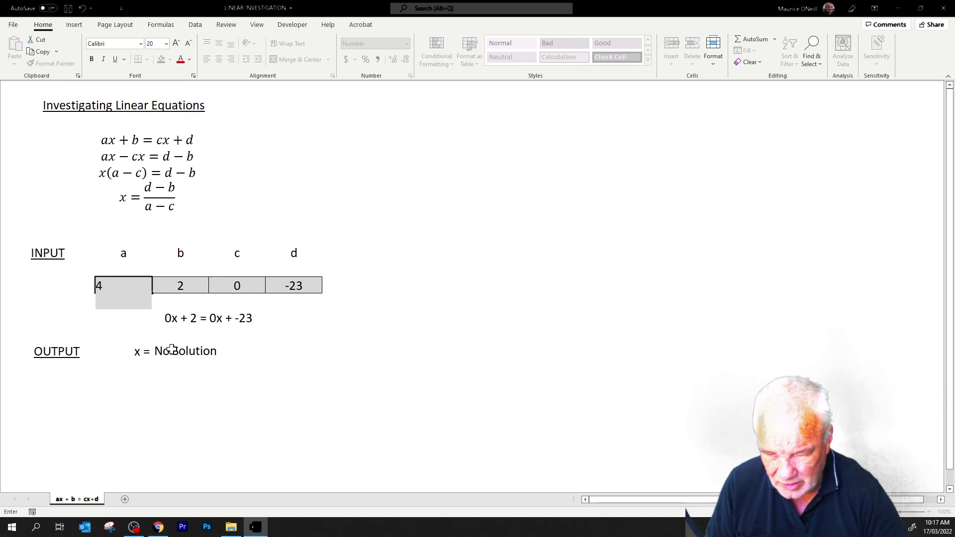
{"action": "key", "text": "Tab"}
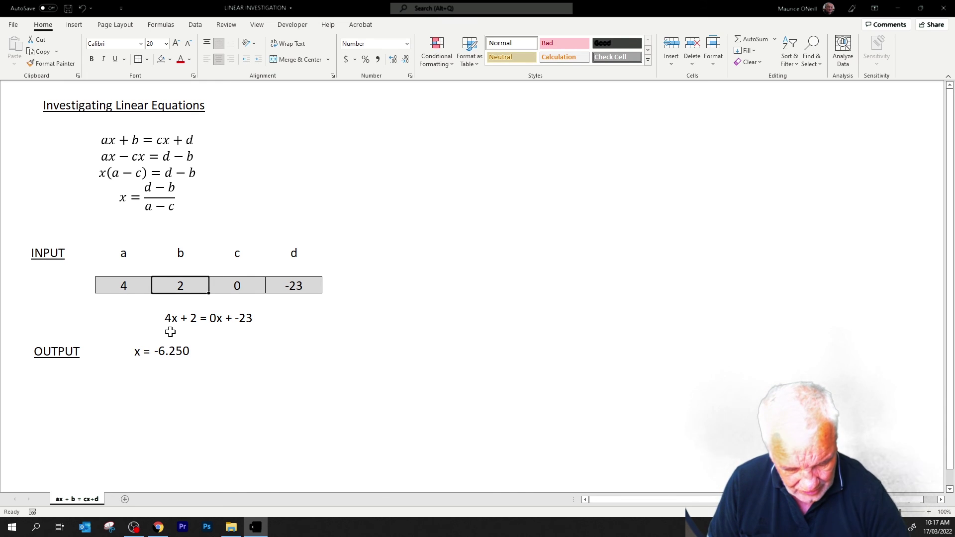
{"action": "type", "text": "3"}
{"action": "key", "text": "Tab"}
{"action": "type", "text": "2"}
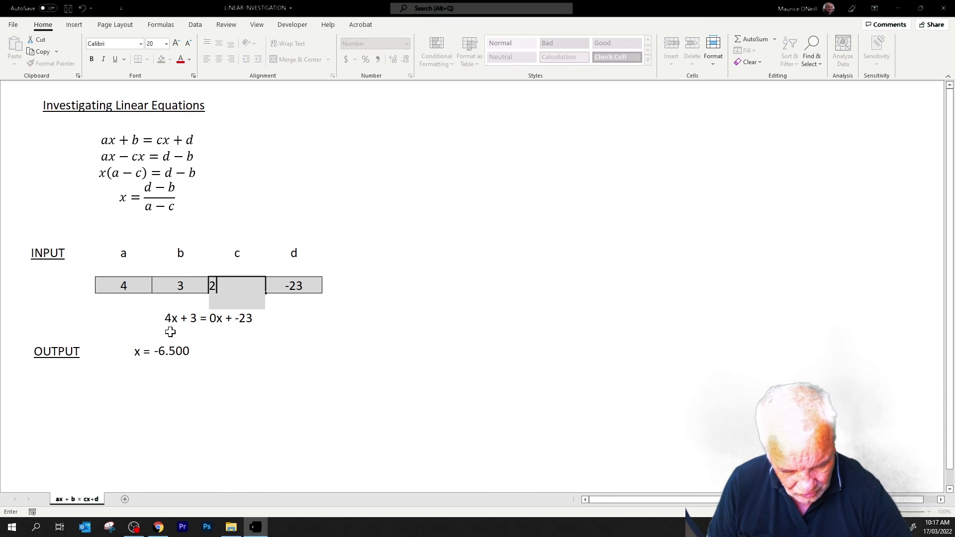
{"action": "key", "text": "Tab"}
{"action": "type", "text": "1"}
{"action": "key", "text": "Tab"}
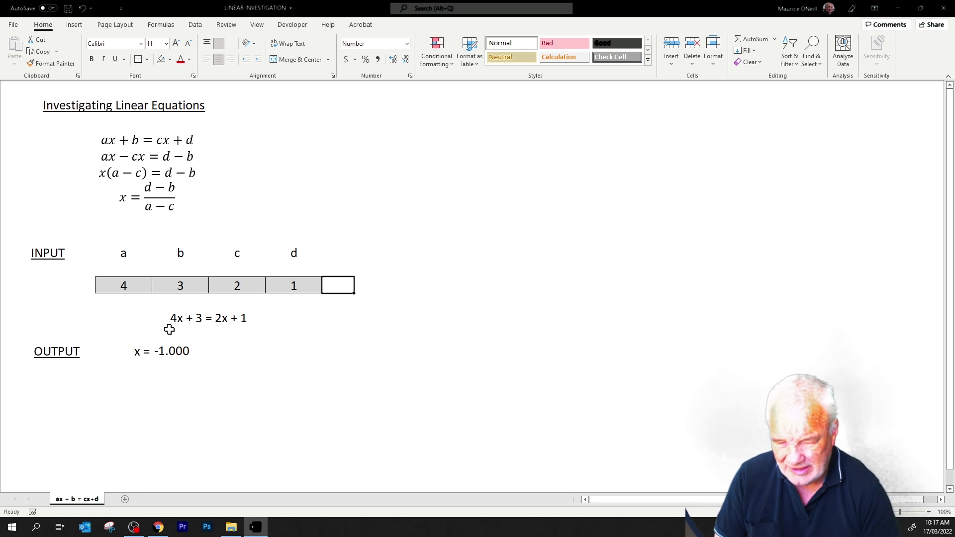